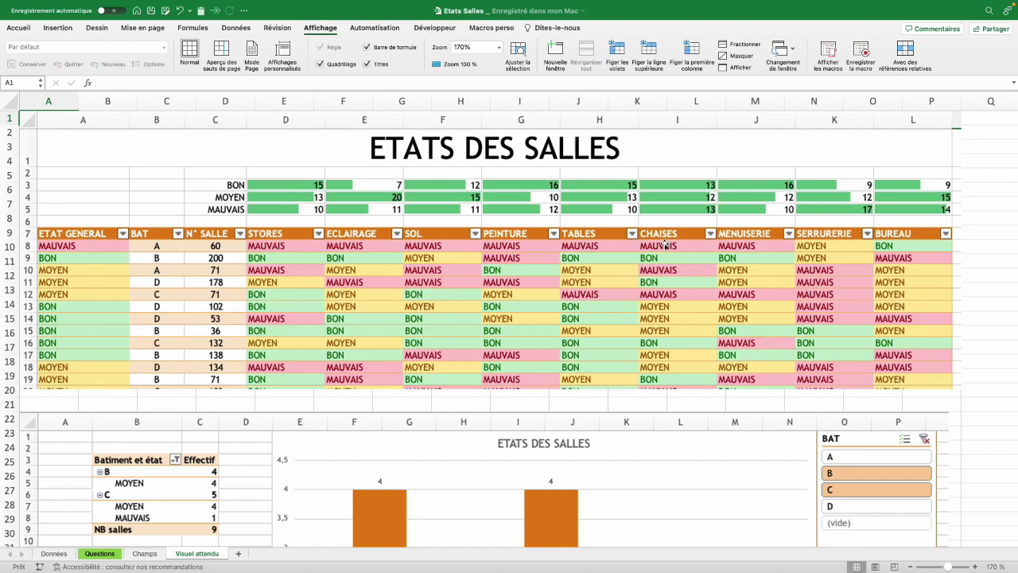
Scroll down the Visuel attendu sheet to view the finished chart and slicers
scroll(407, 444, down, 5)
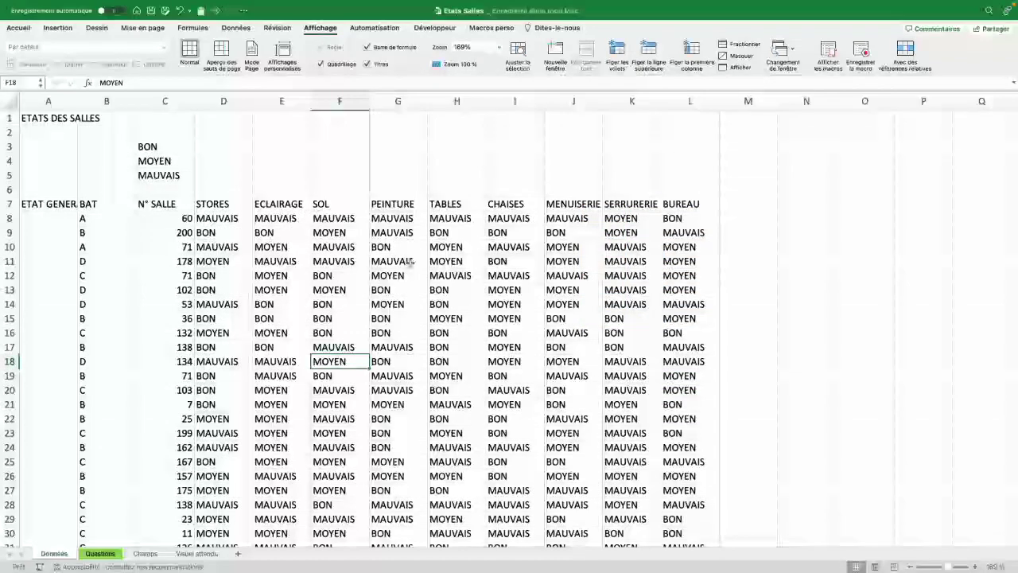
Look over the Données data: room numbers, the first room's states and the BON/MOYEN/MAUVAIS labels
drag(167, 220, 179, 432)
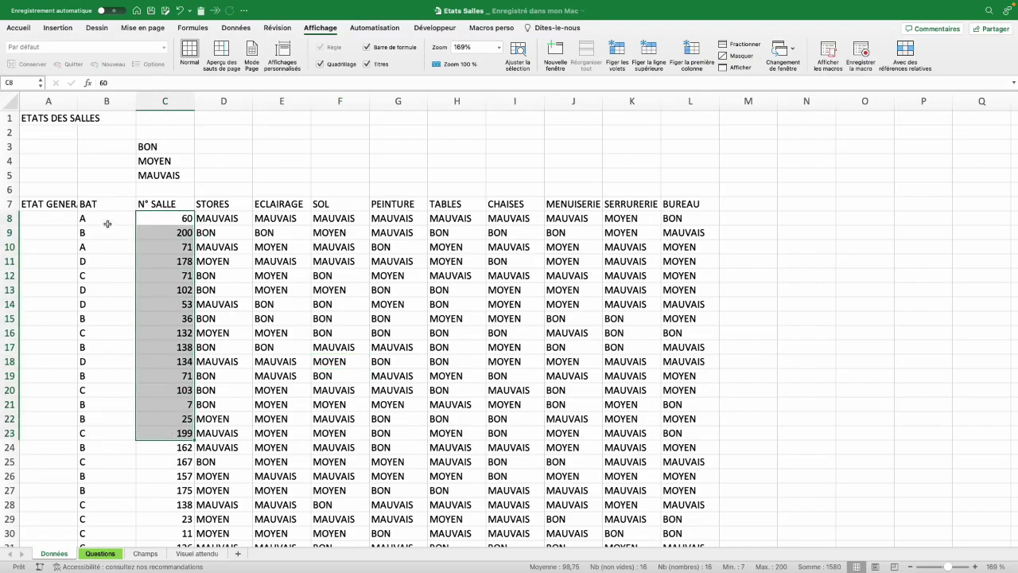
click(208, 218)
key(ctrl+shift+Right)
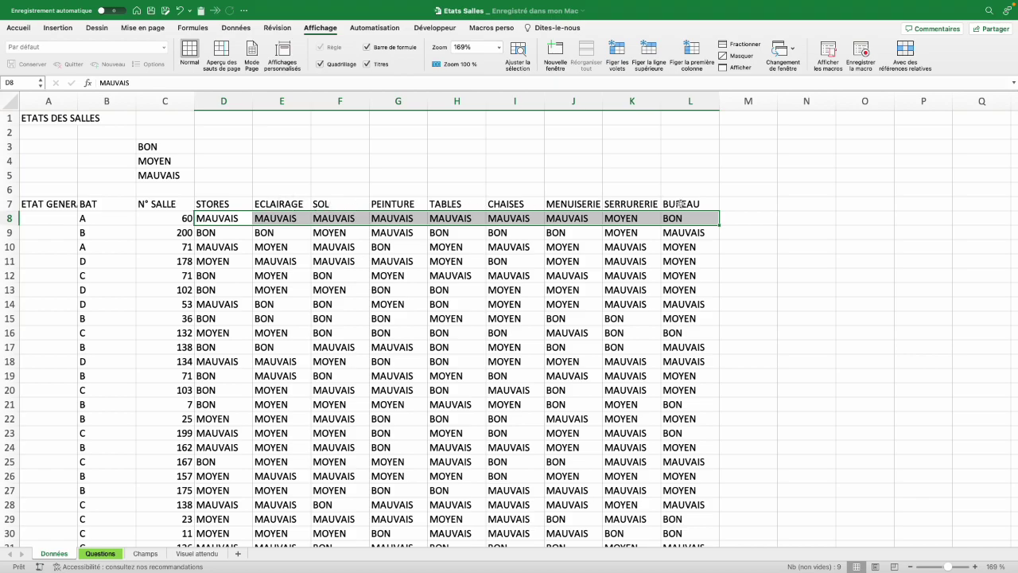
key(ctrl+Page_Down)
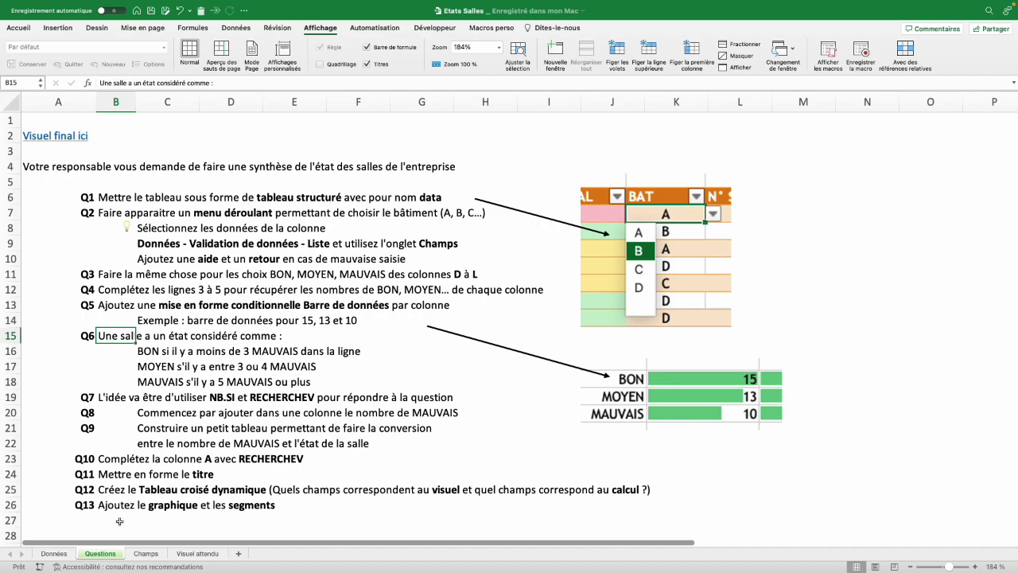
key(ctrl+Page_Up)
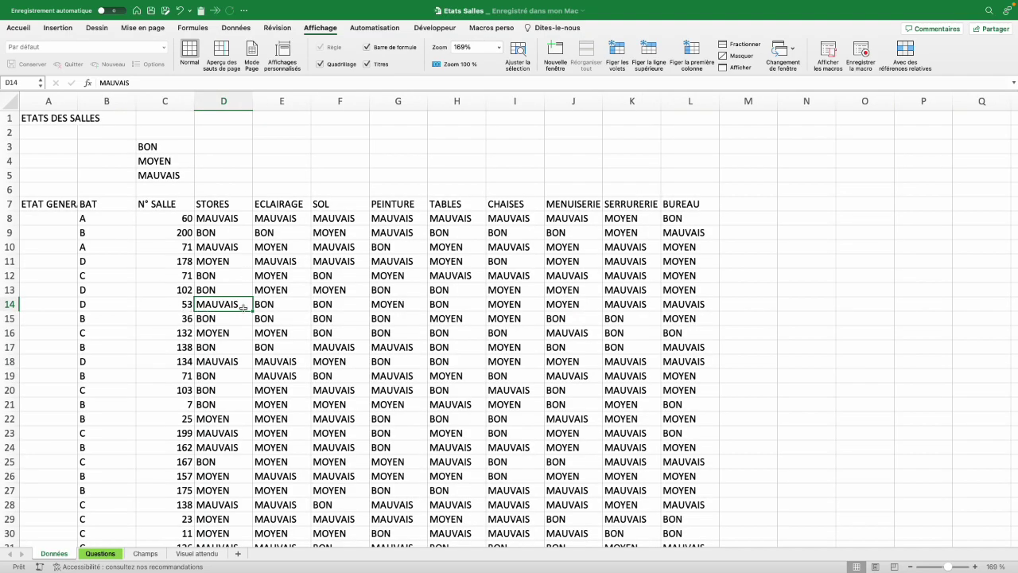
drag(149, 147, 165, 172)
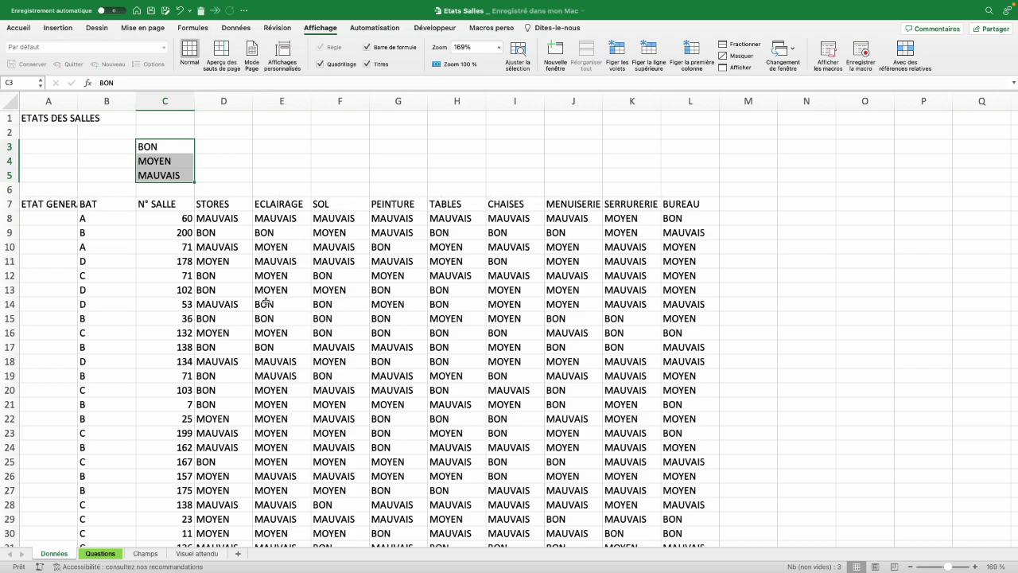
click(329, 293)
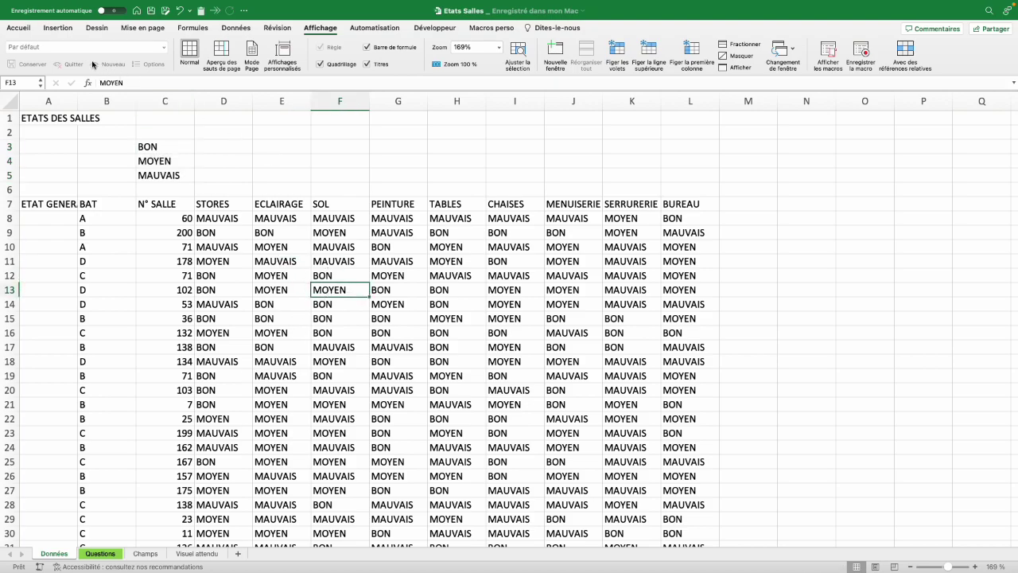
Format the room data A7:L45 as a styled table with headers
click(19, 27)
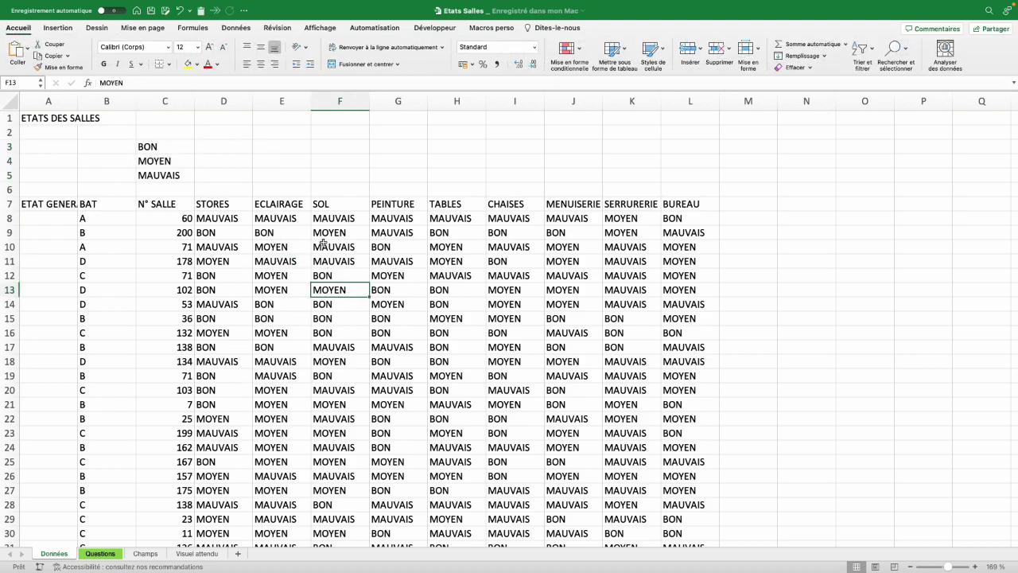
click(619, 54)
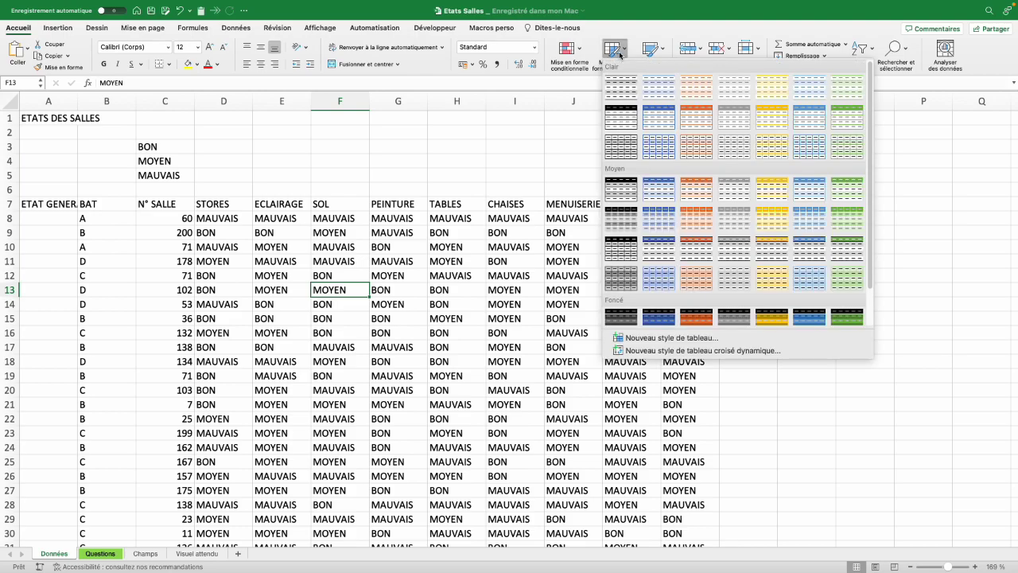
click(661, 189)
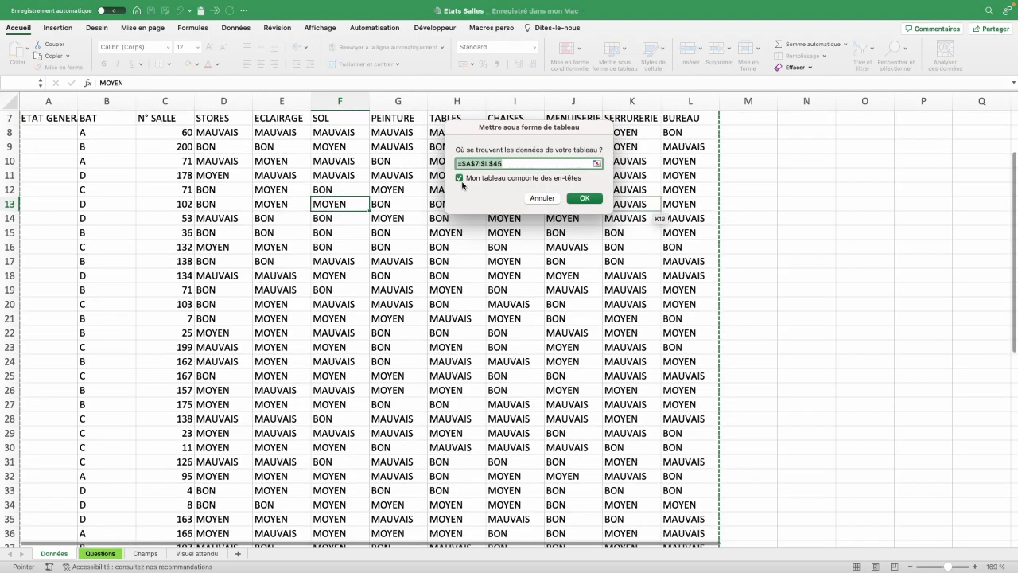
click(586, 198)
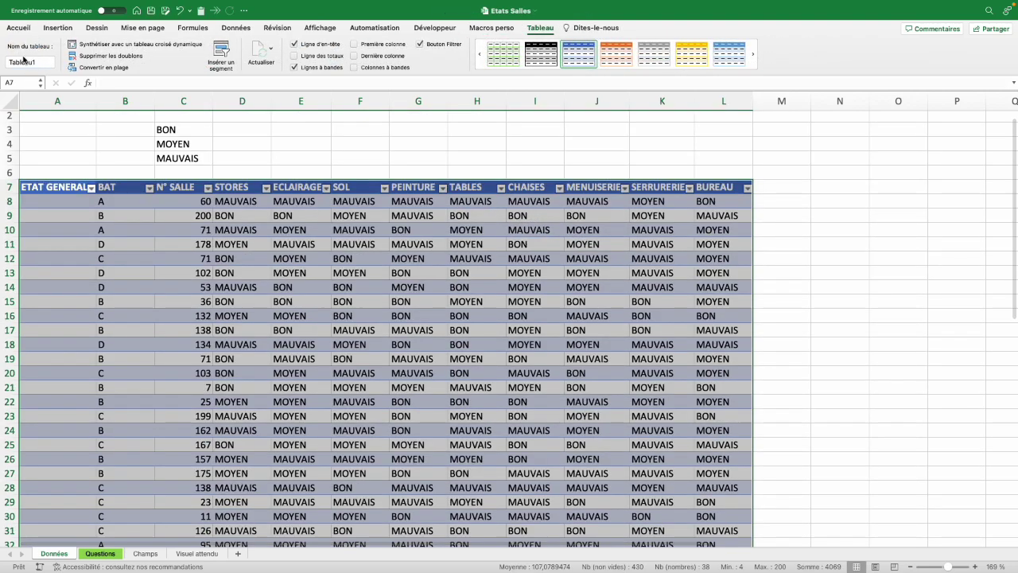
Rename the table from Tableau1 to 'data' and return to the Questions sheet
drag(40, 62, 2, 61)
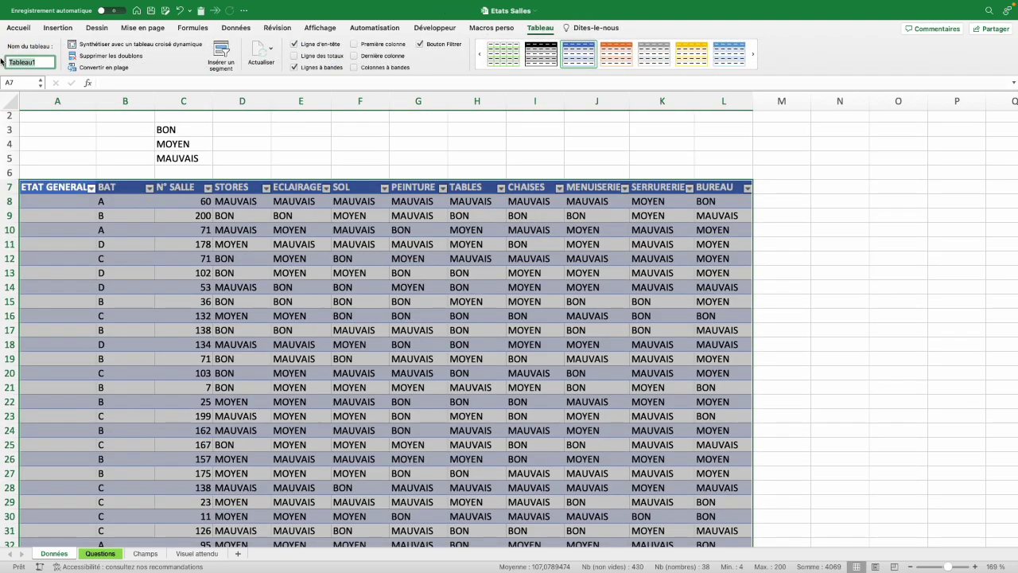
text(data)
key(Return)
click(100, 553)
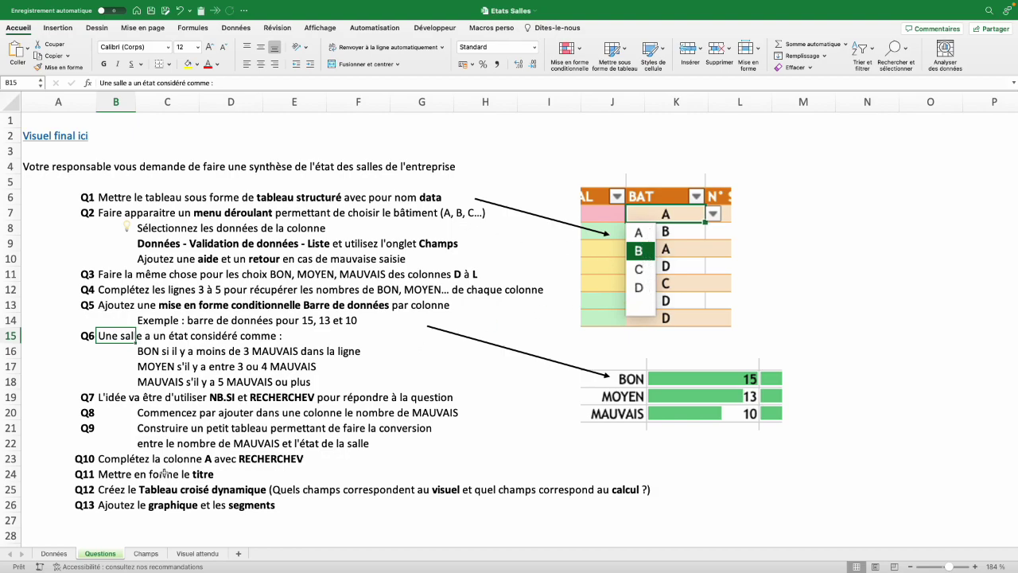
Check the building letters in Champs B4:B11, then select the whole BAT column of the data table
click(146, 553)
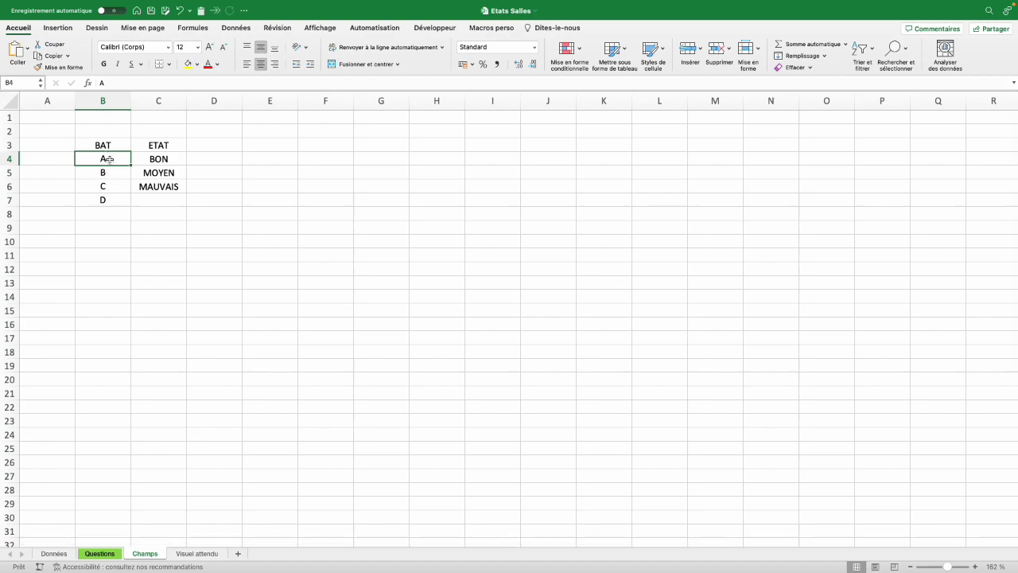
drag(107, 162, 104, 253)
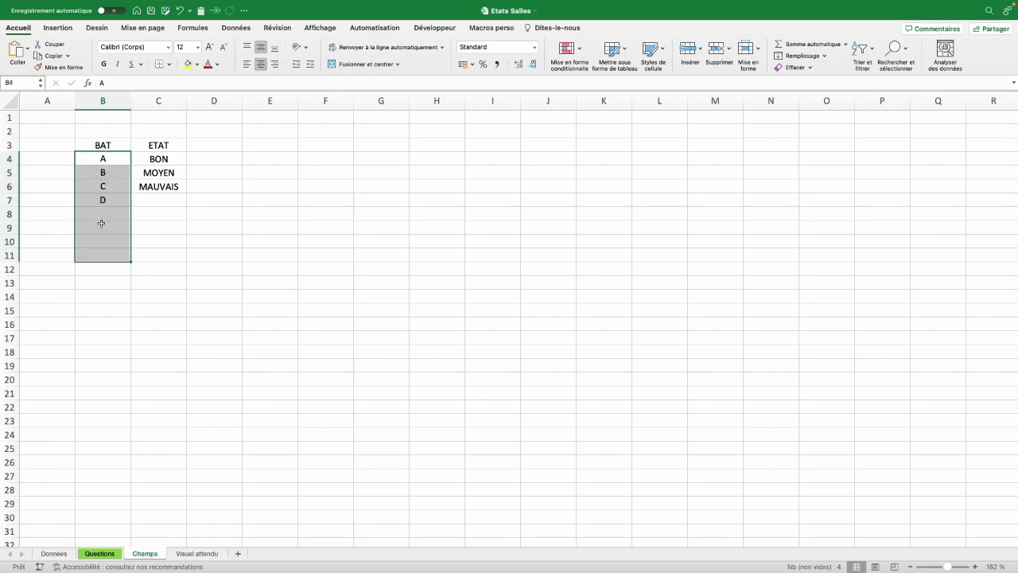
click(54, 553)
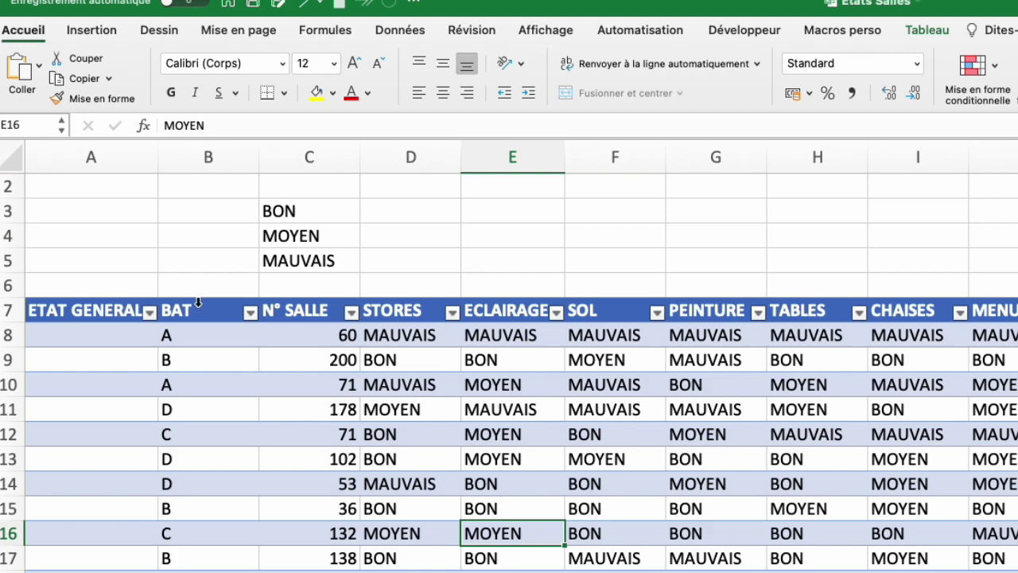
click(198, 302)
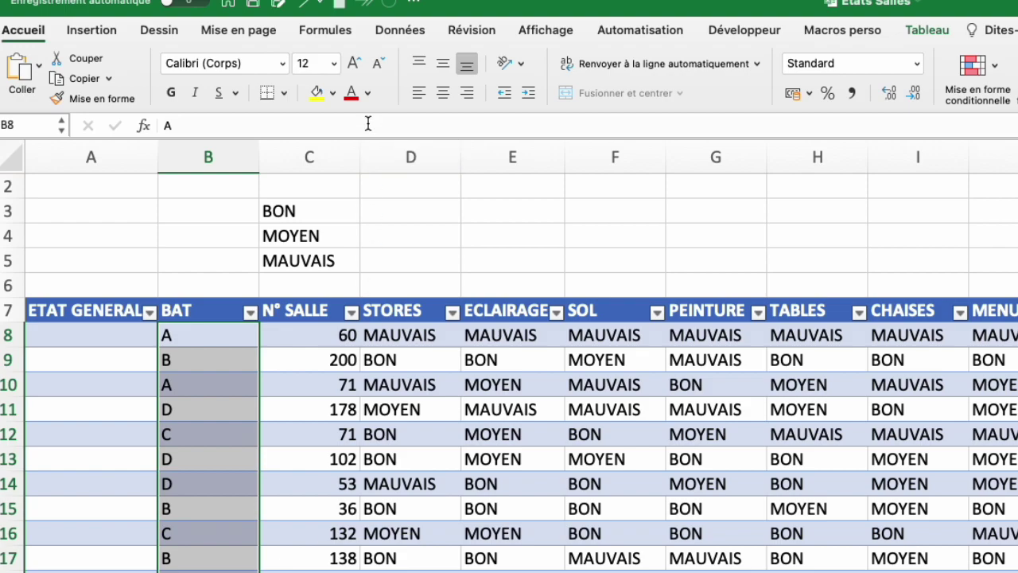
click(407, 30)
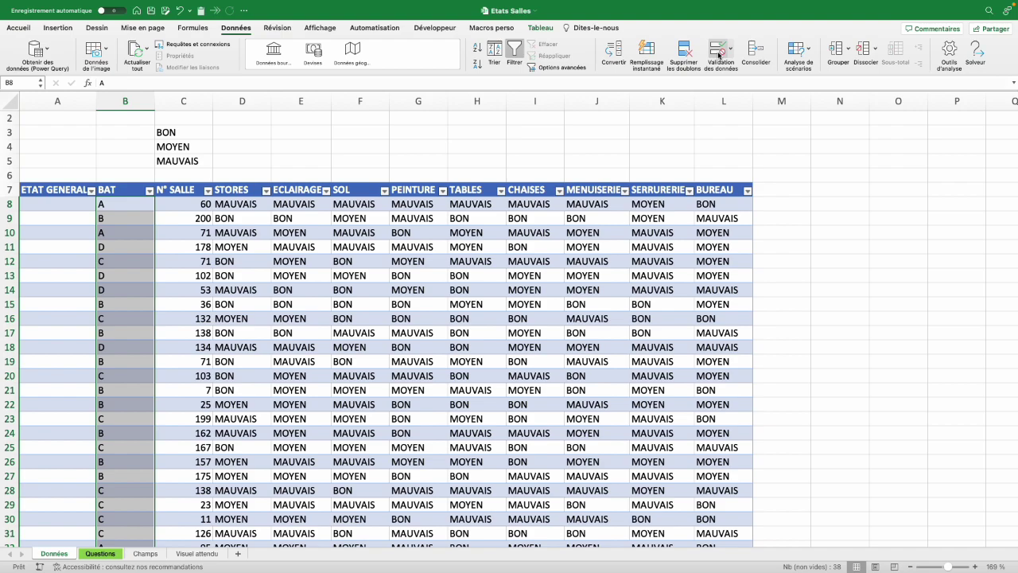
Give the BAT column a list validation sourced from Champs!B4:B11
click(718, 54)
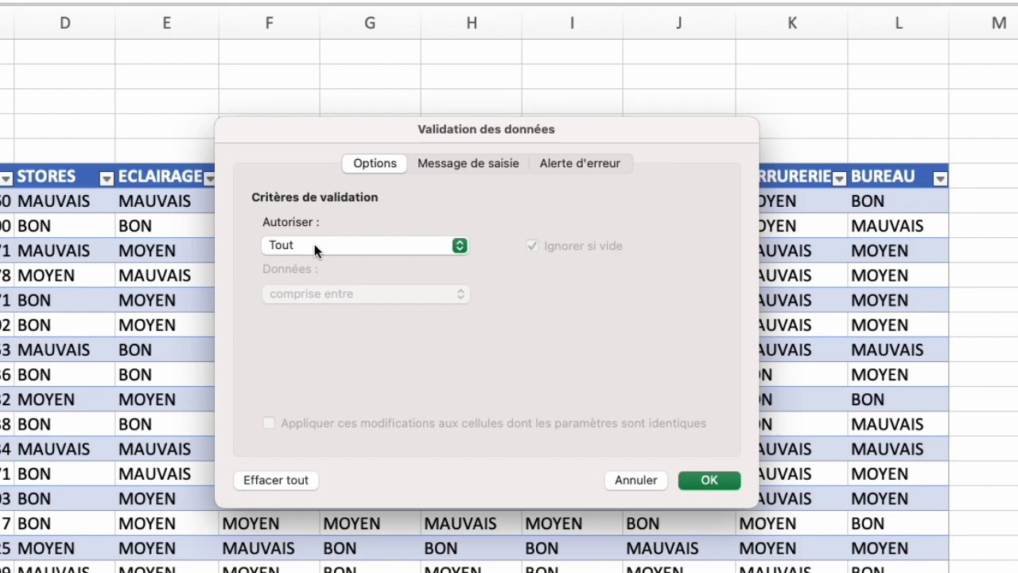
click(314, 245)
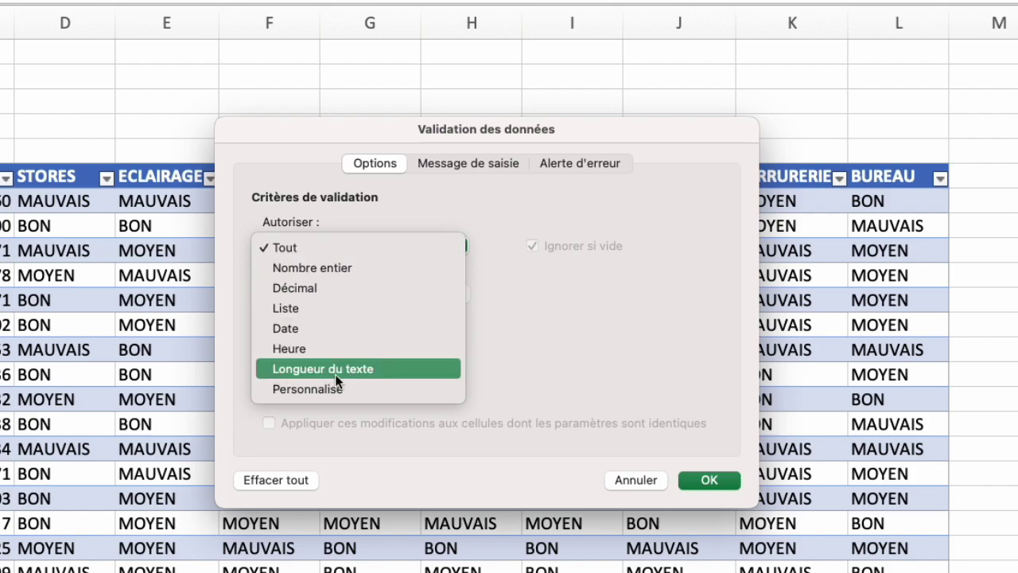
click(295, 312)
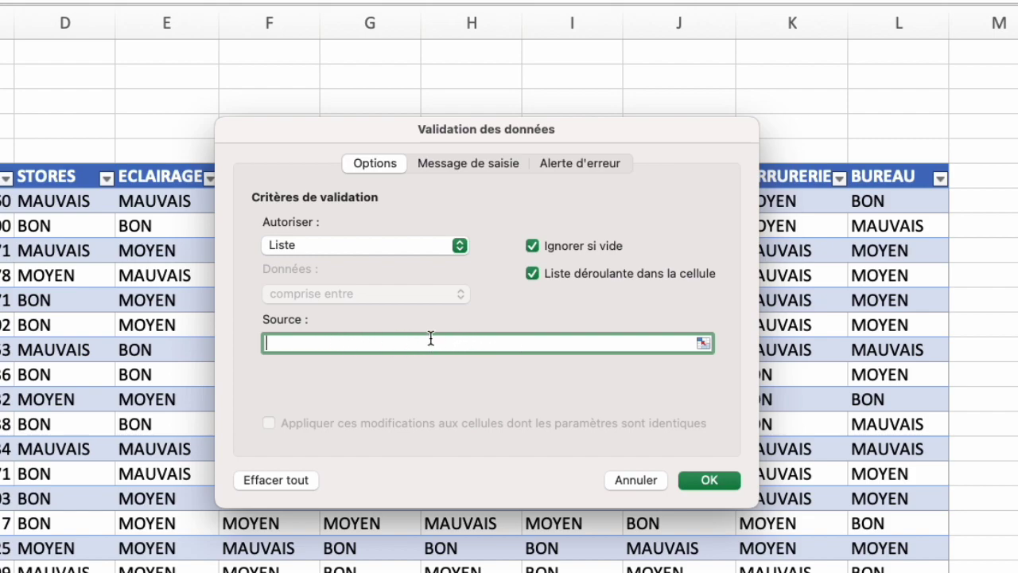
text(A;B)
key(BackSpace)
key(BackSpace)
key(BackSpace)
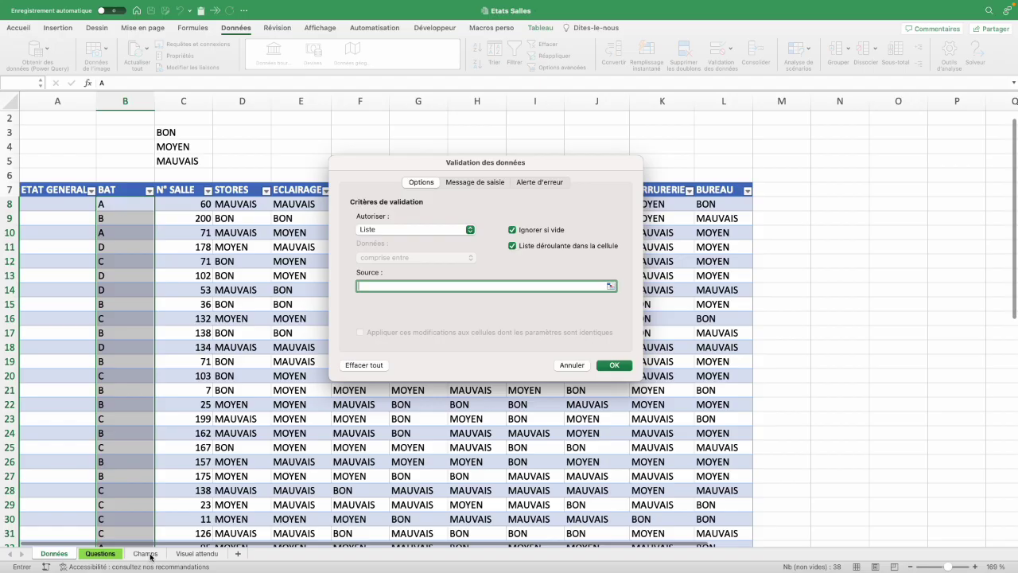
click(145, 553)
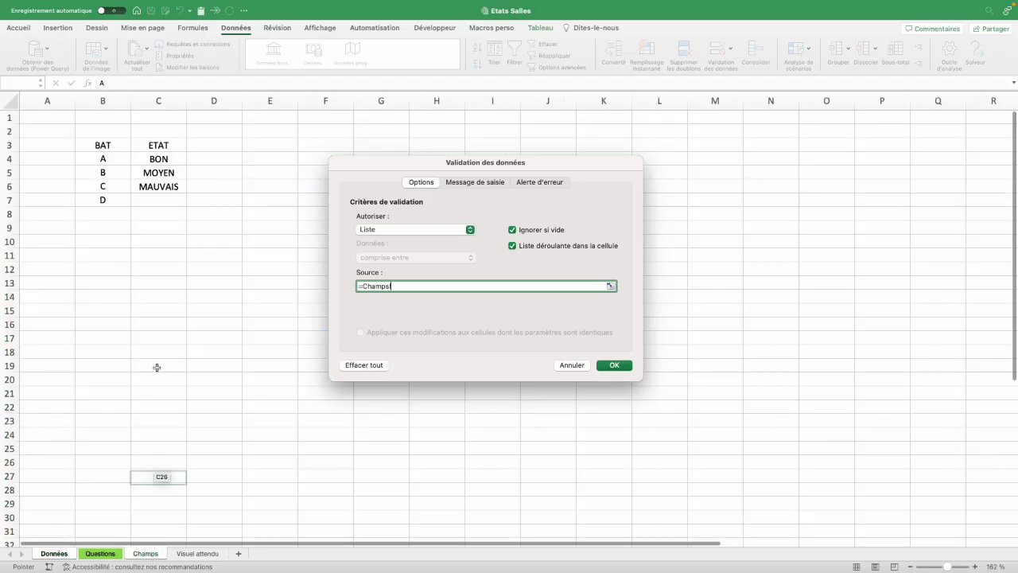
drag(107, 157, 109, 201)
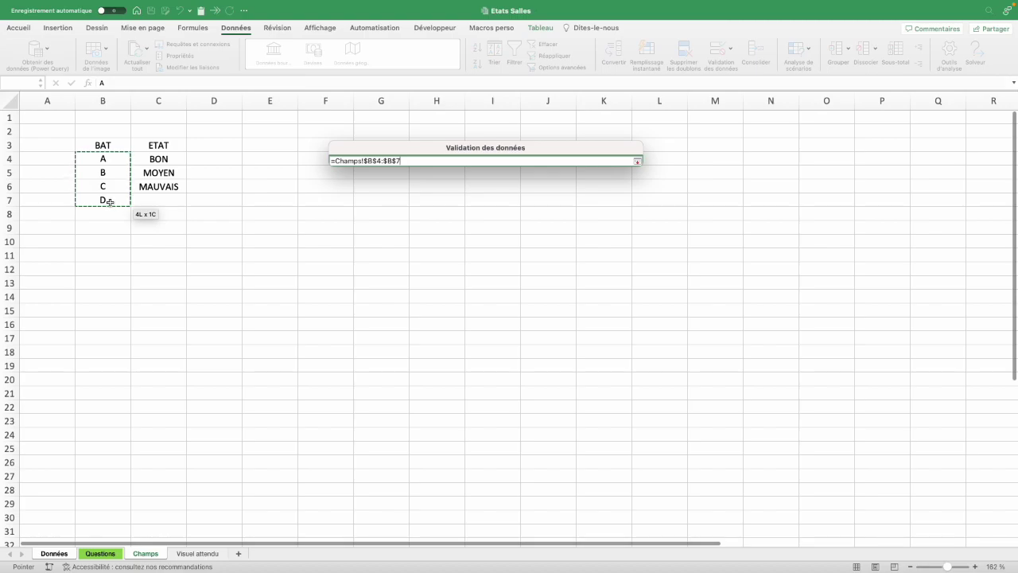
drag(109, 201, 107, 255)
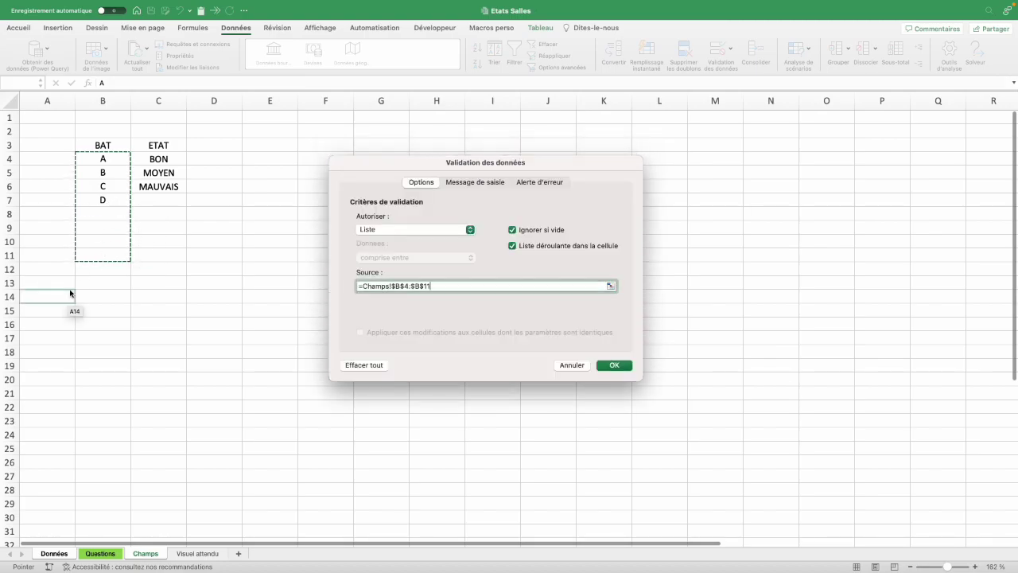
click(614, 365)
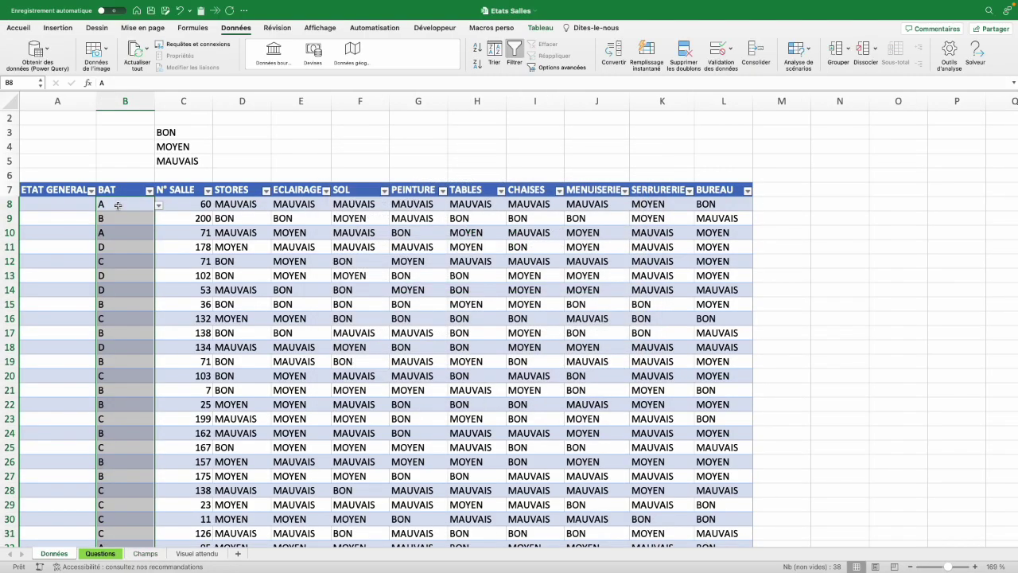
click(128, 233)
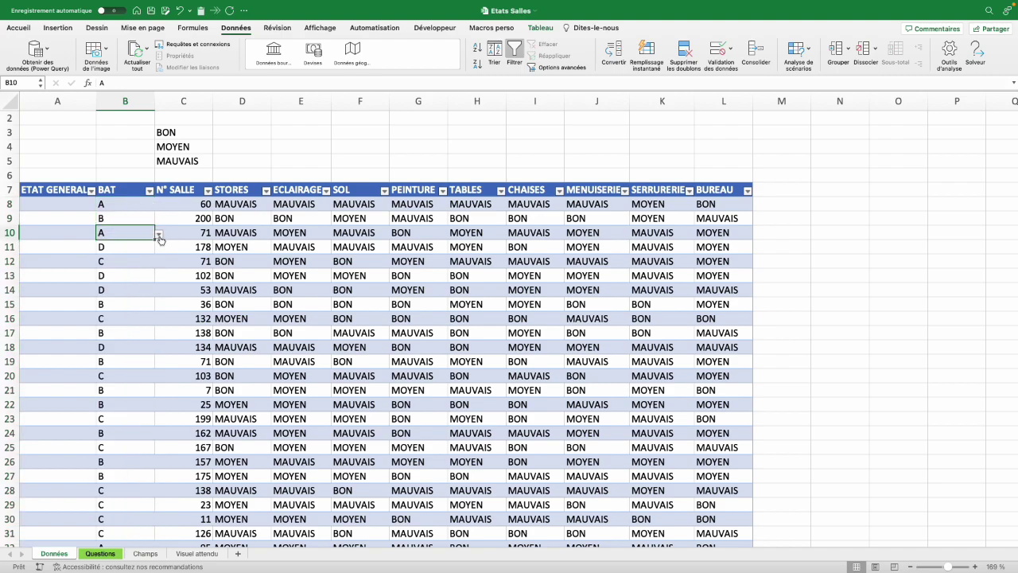
click(158, 233)
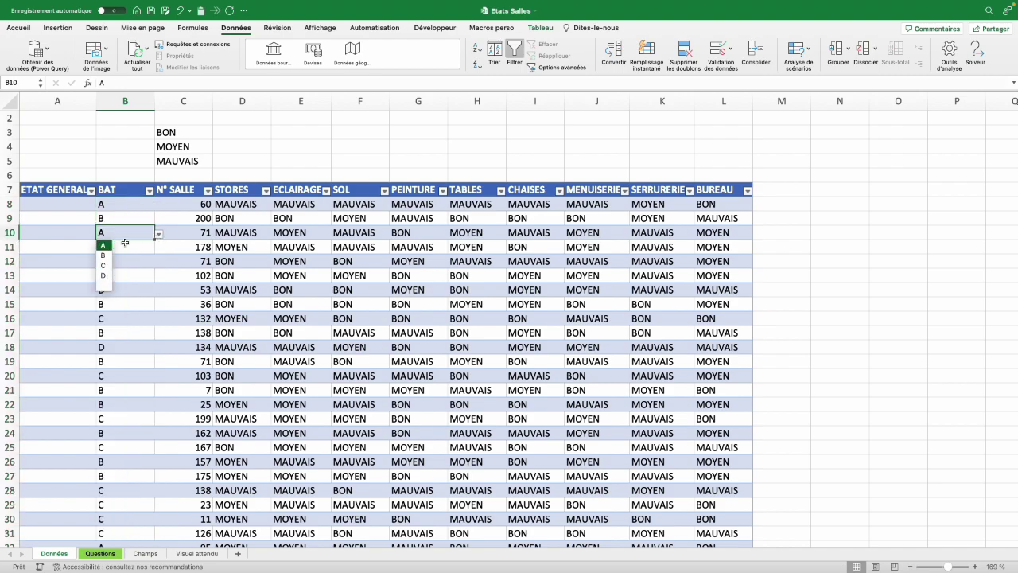
click(125, 237)
key(ctrl+Page_Down)
drag(141, 256, 449, 259)
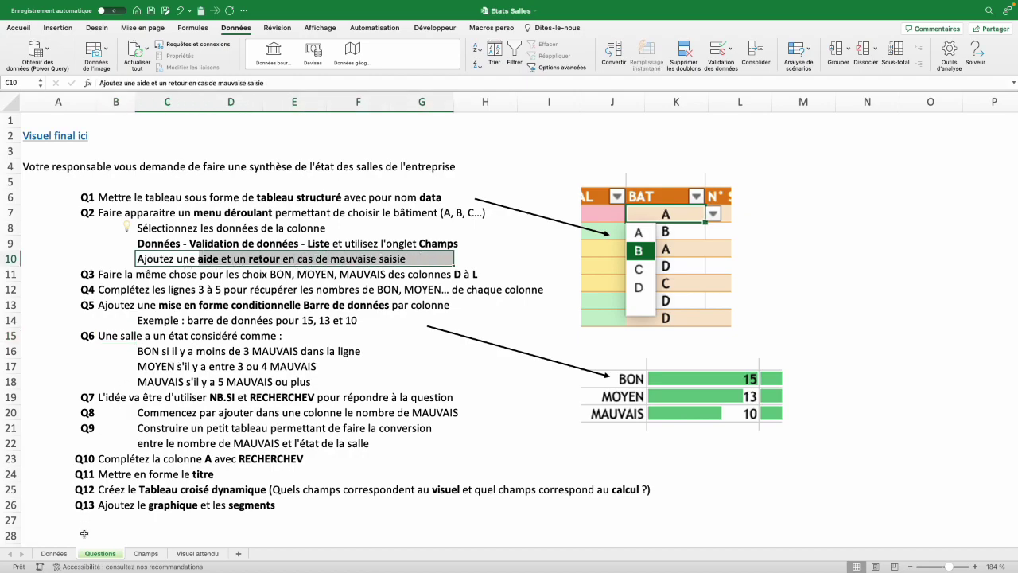
click(54, 554)
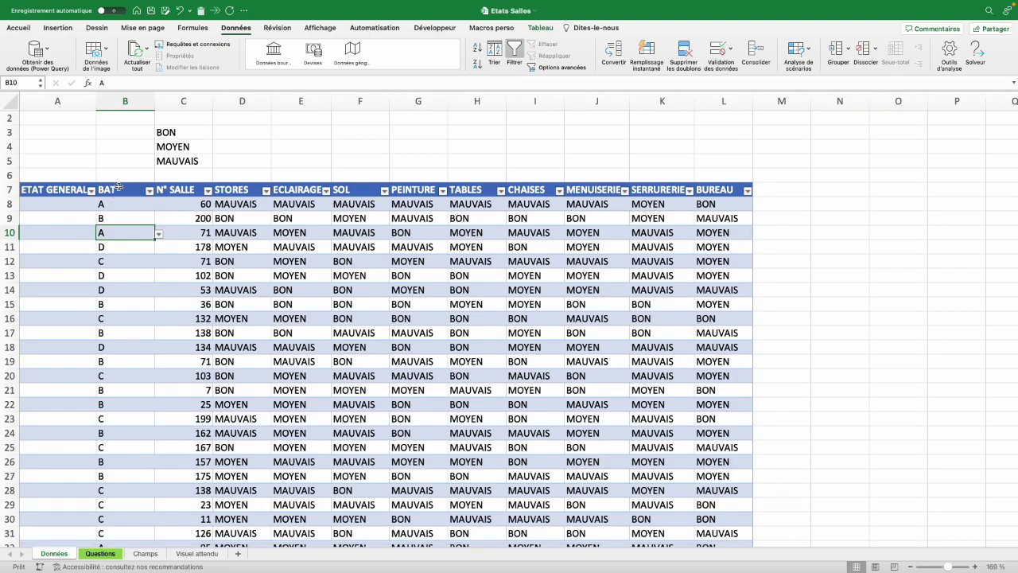
click(118, 184)
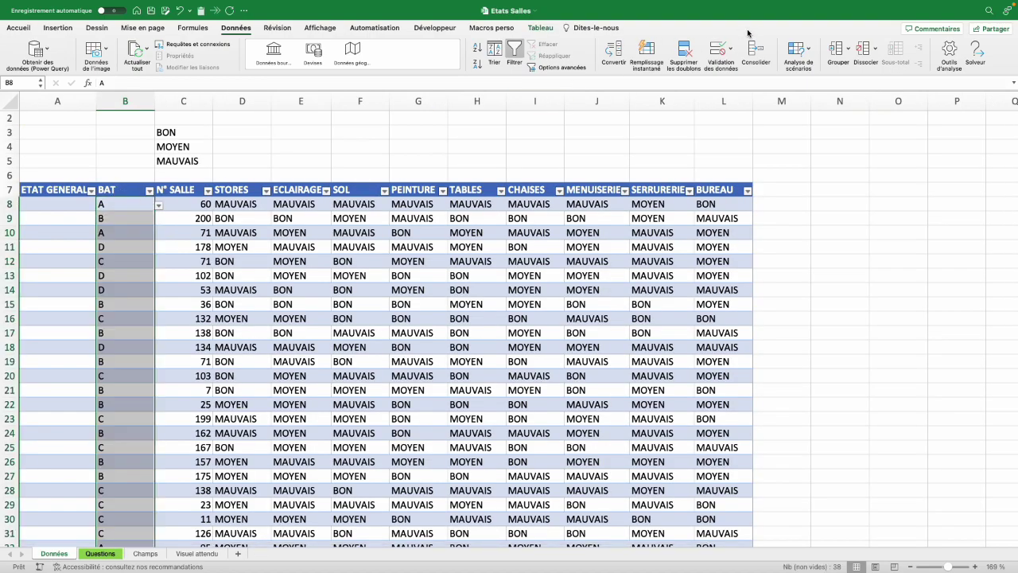
Add an input message titled 'Aide' reading 'Choisir dans le menu déroulant'
click(718, 49)
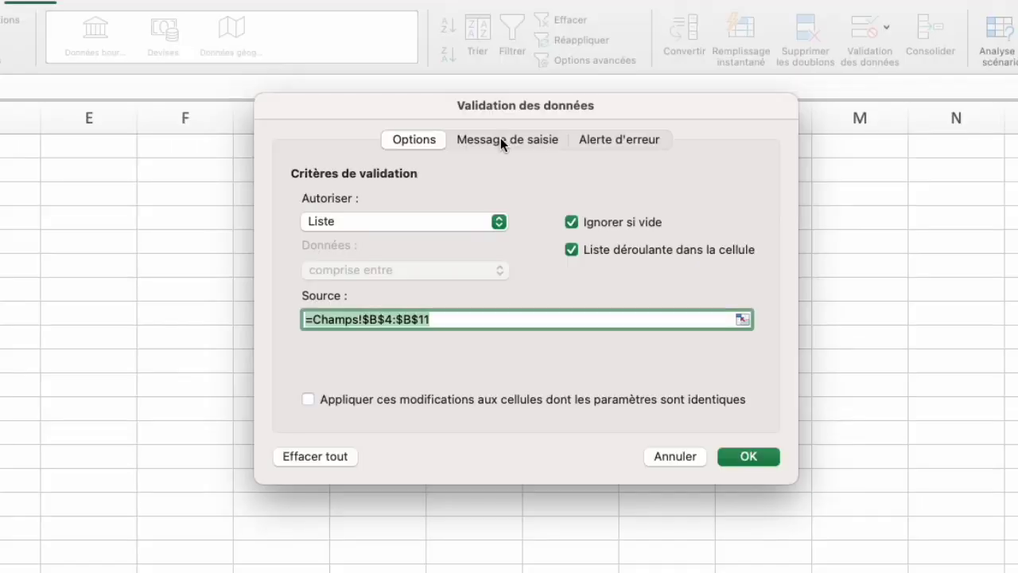
click(509, 113)
text(Aide)
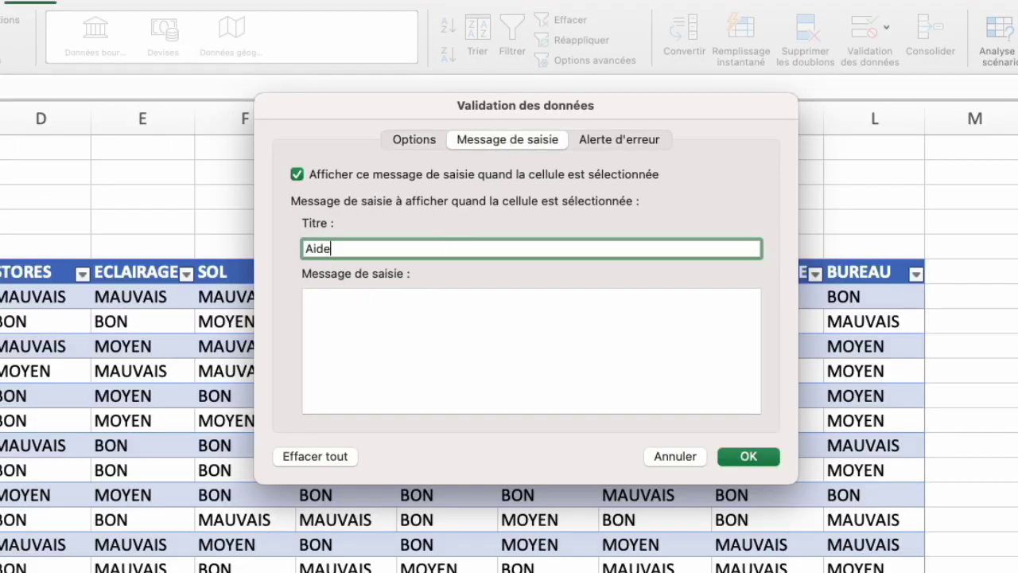
click(348, 312)
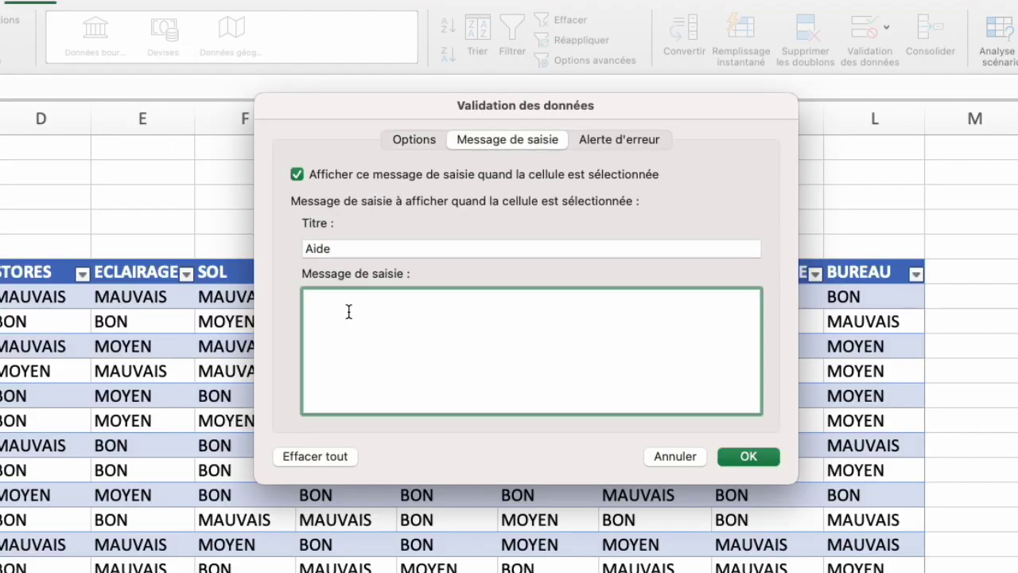
text(Choisir dans le menu déroulant)
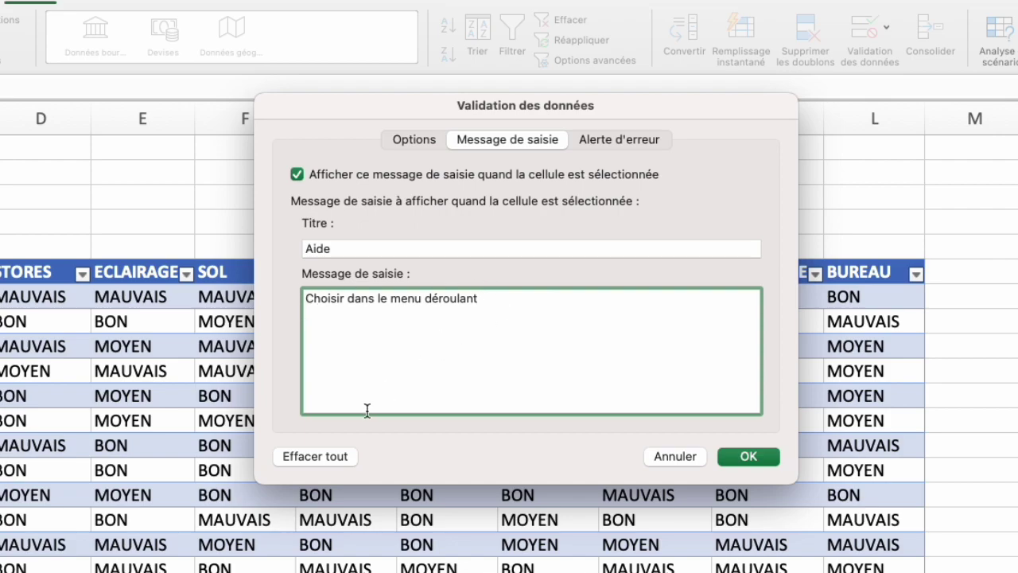
Set a Warning error alert titled 'Attention !' reading 'Ce bâtiment n'est pas dans la liste'
click(613, 142)
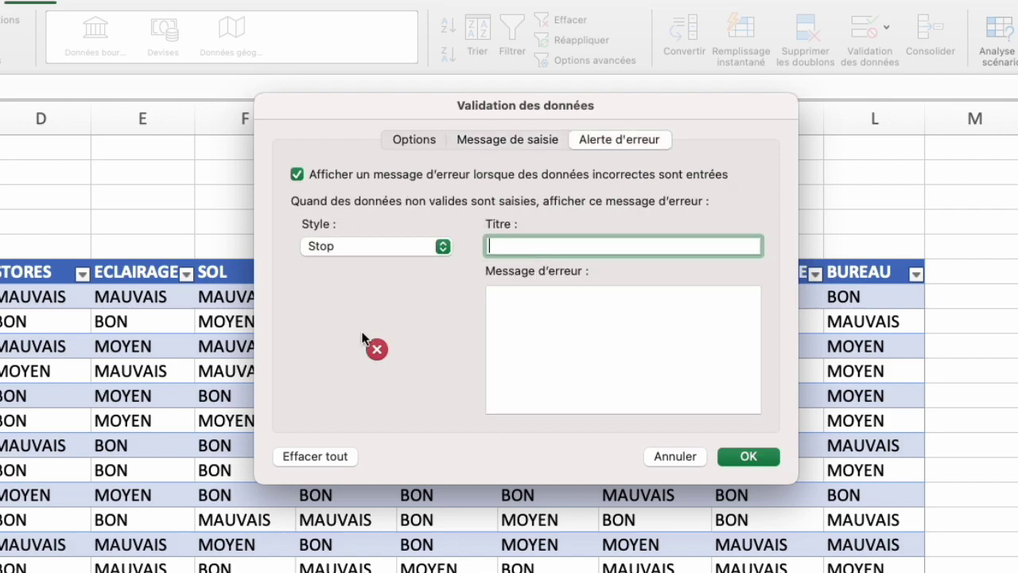
click(364, 248)
click(364, 264)
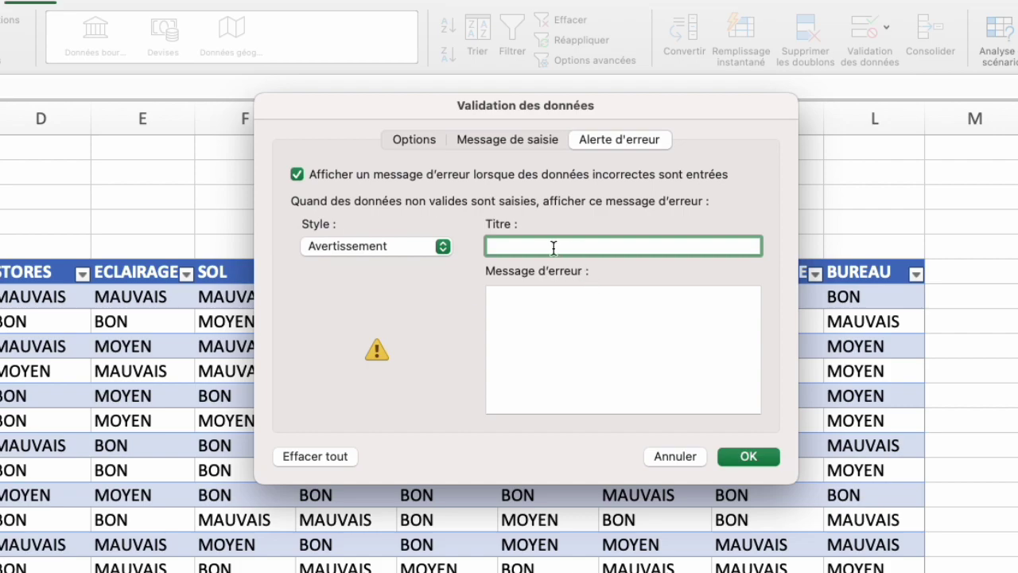
text(Attention !)
click(531, 322)
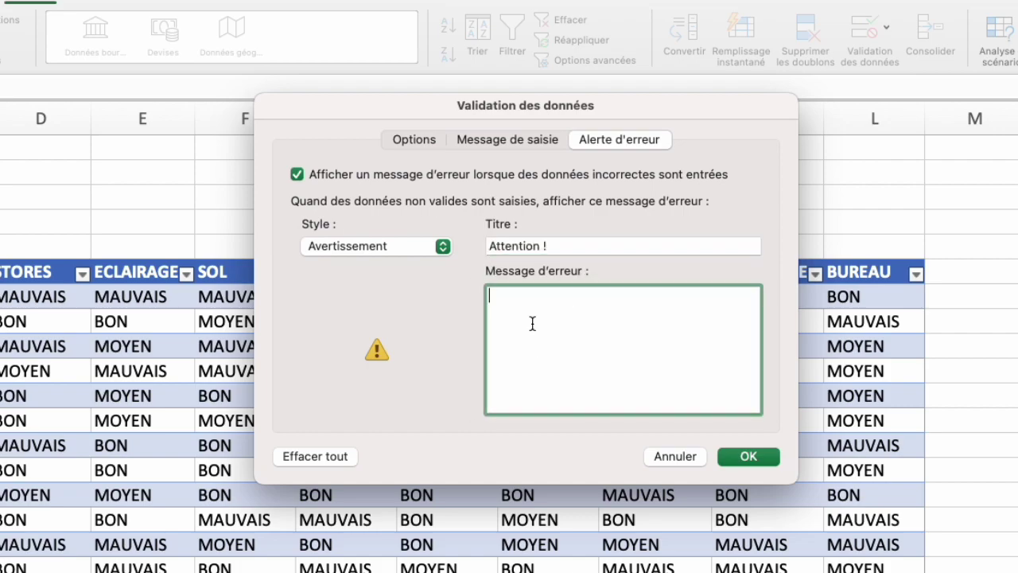
text(Ce bâtiment n'est pas dans la liste)
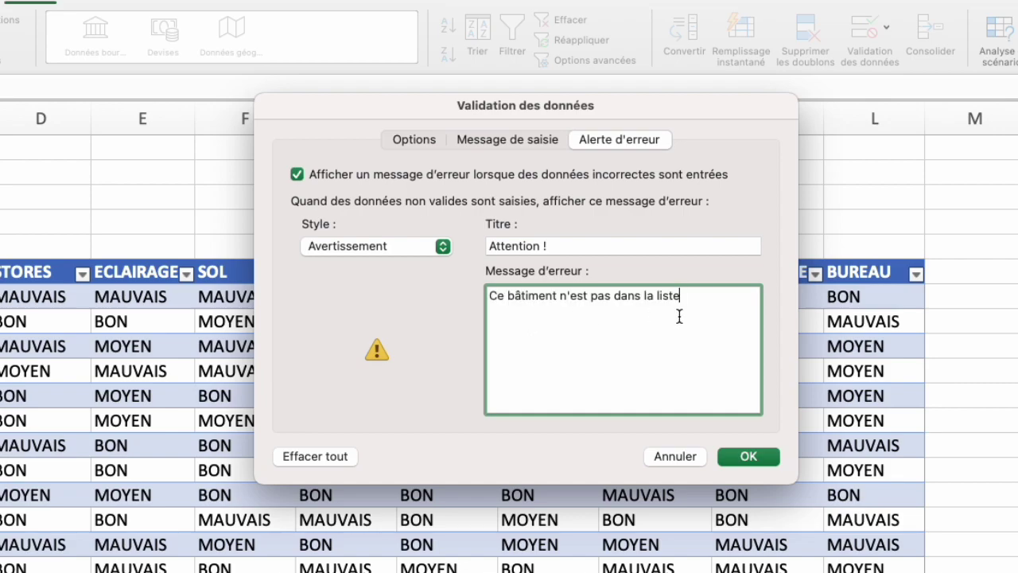
click(749, 459)
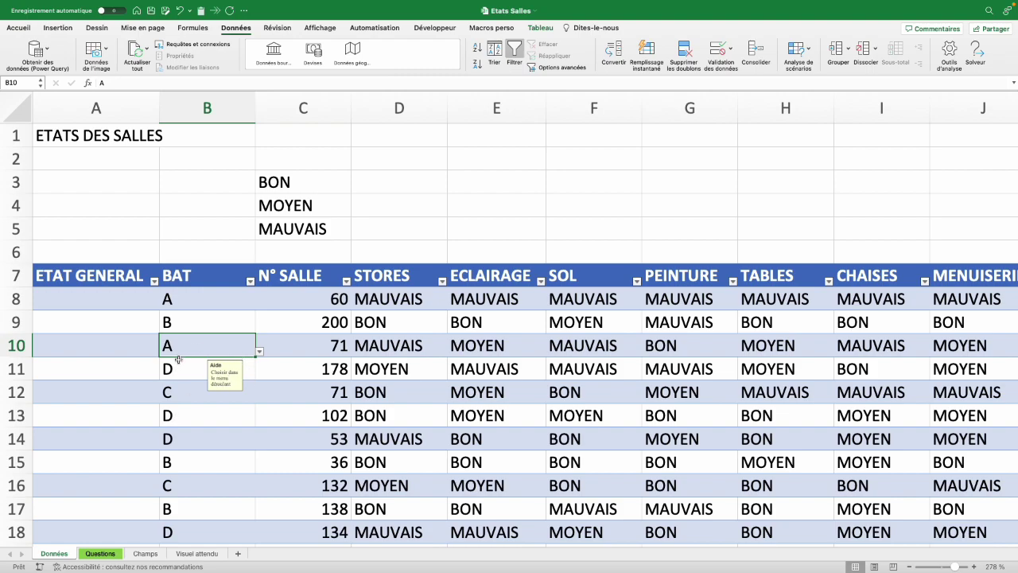
Enter the invalid building E in cell B8 to trigger the warning alert
click(200, 300)
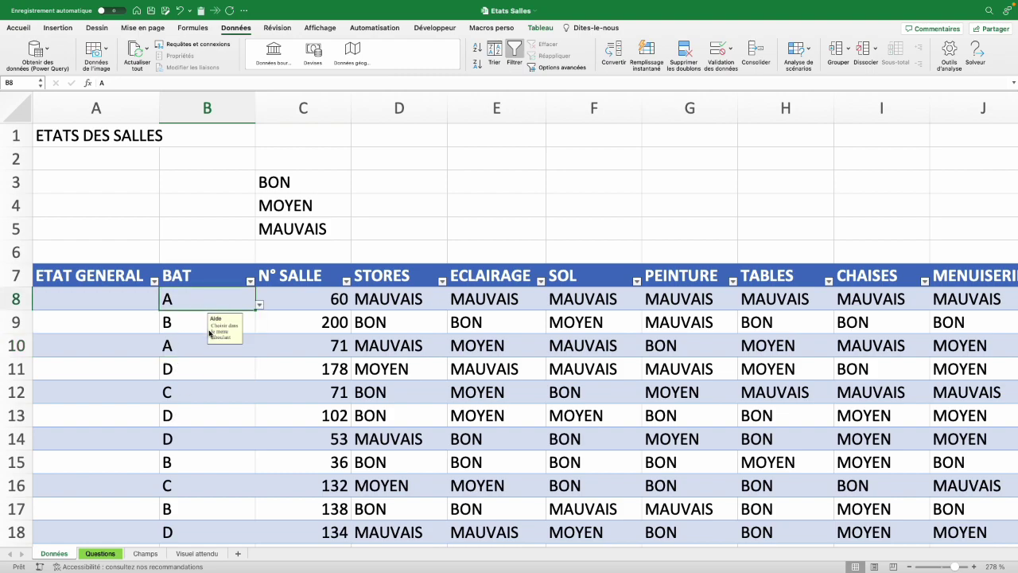
text(E)
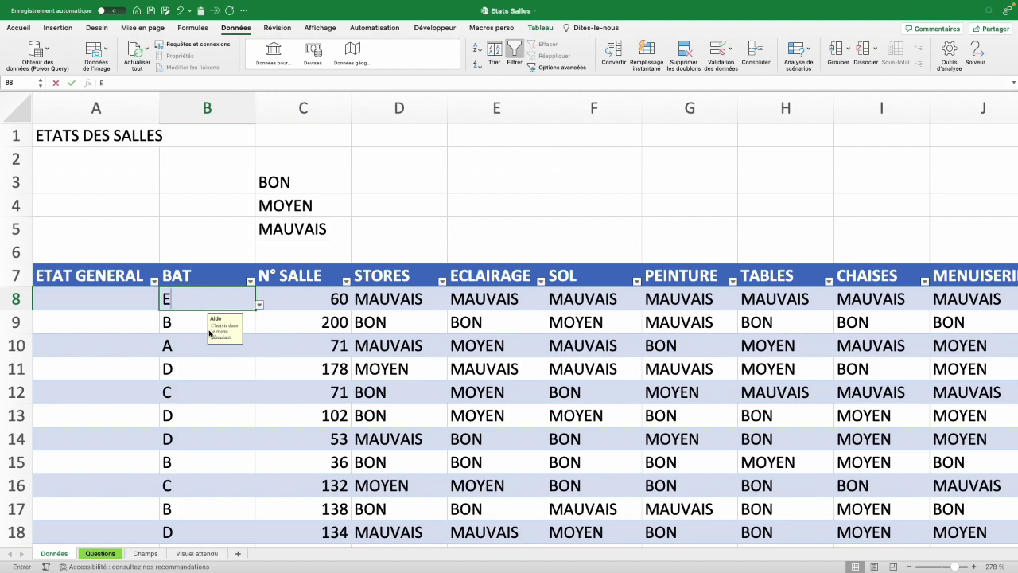
key(Return)
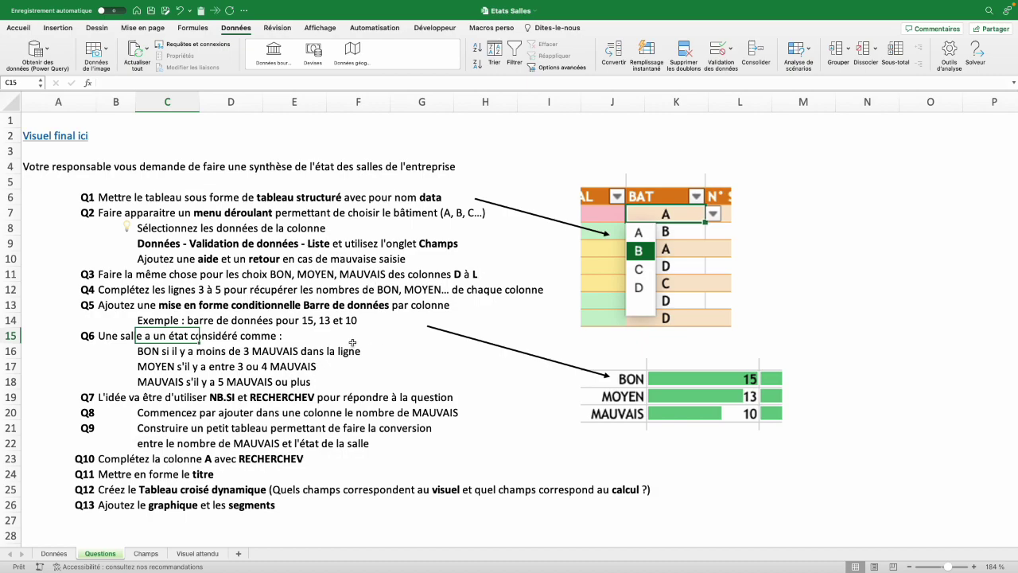
Return to Données and select the STORES through BUREAU rating columns
click(54, 554)
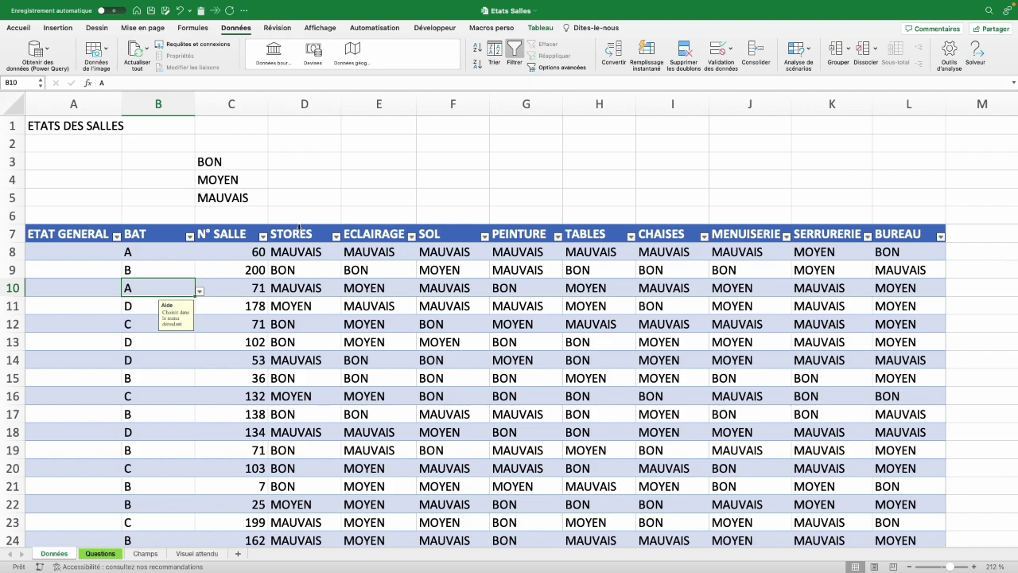
drag(299, 228, 889, 233)
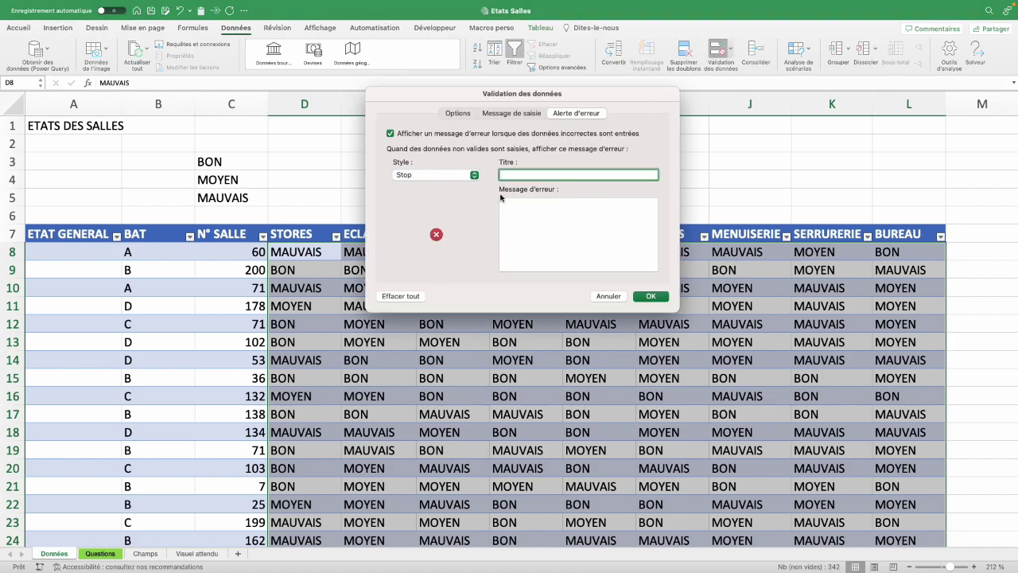
Allow only the list BON;MOYEN;MAUVAIS in the rating columns
click(458, 112)
click(450, 160)
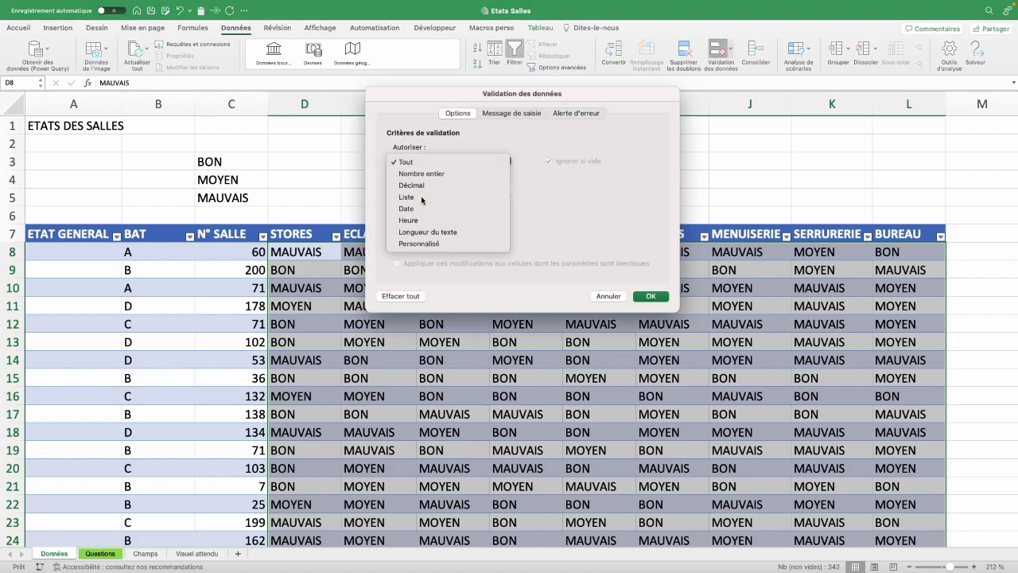
click(418, 198)
click(424, 216)
text(BON;)
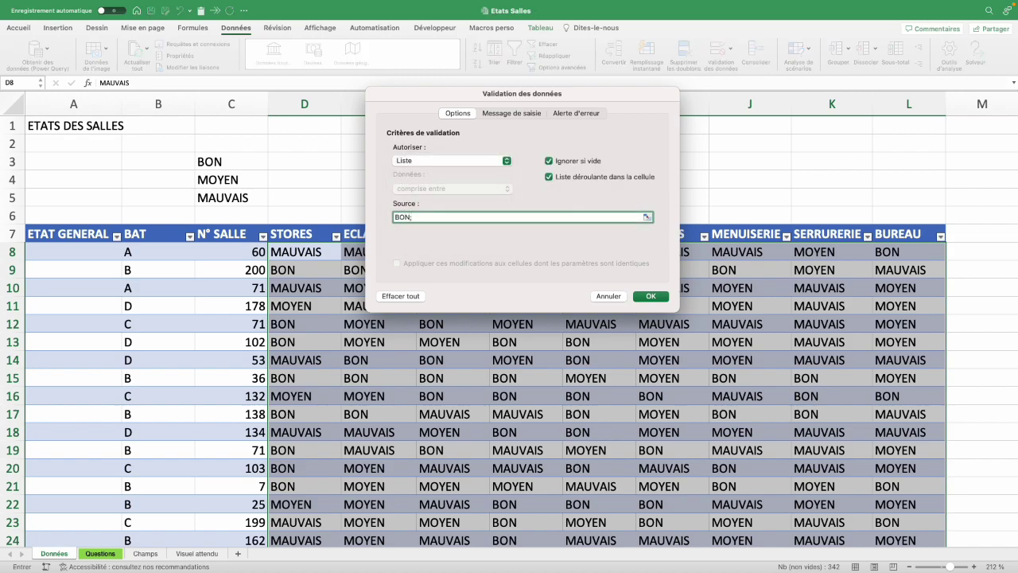
text(MOYEN;MAUVAIS)
key(Return)
Test the dropdown in F10 by choosing MAUVAIS, then return to the Données sheet
click(454, 290)
click(493, 291)
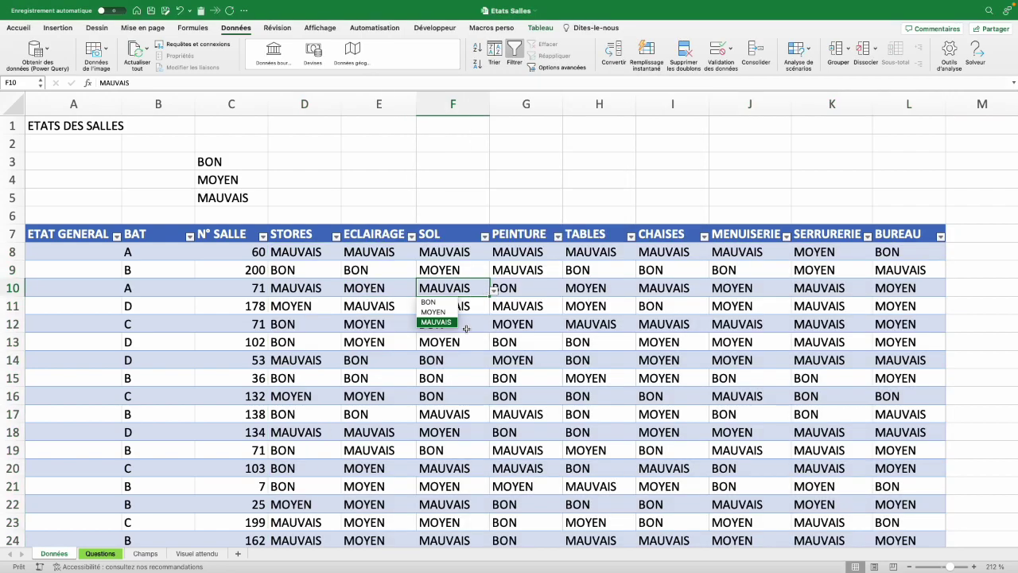
click(436, 322)
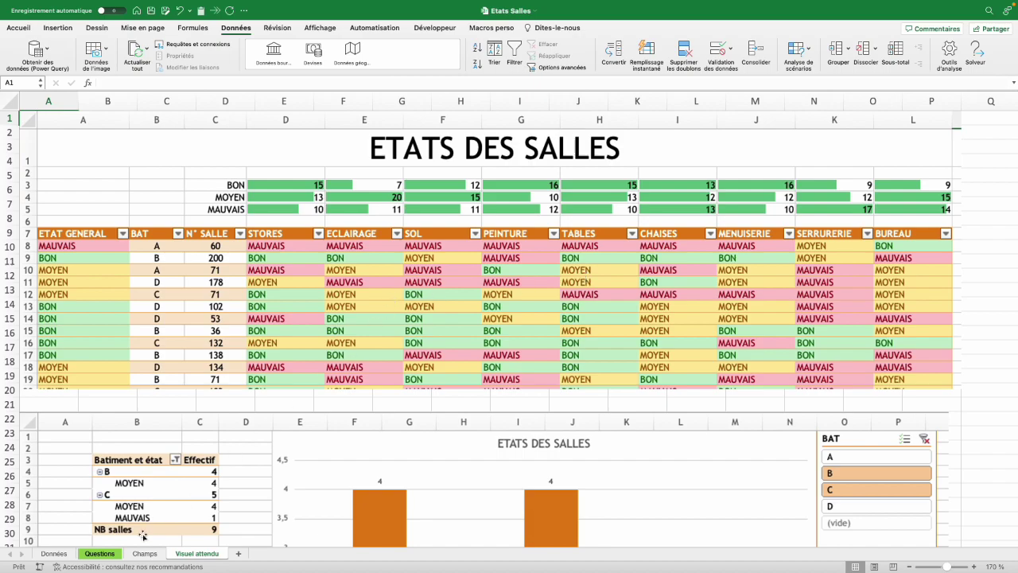
click(54, 553)
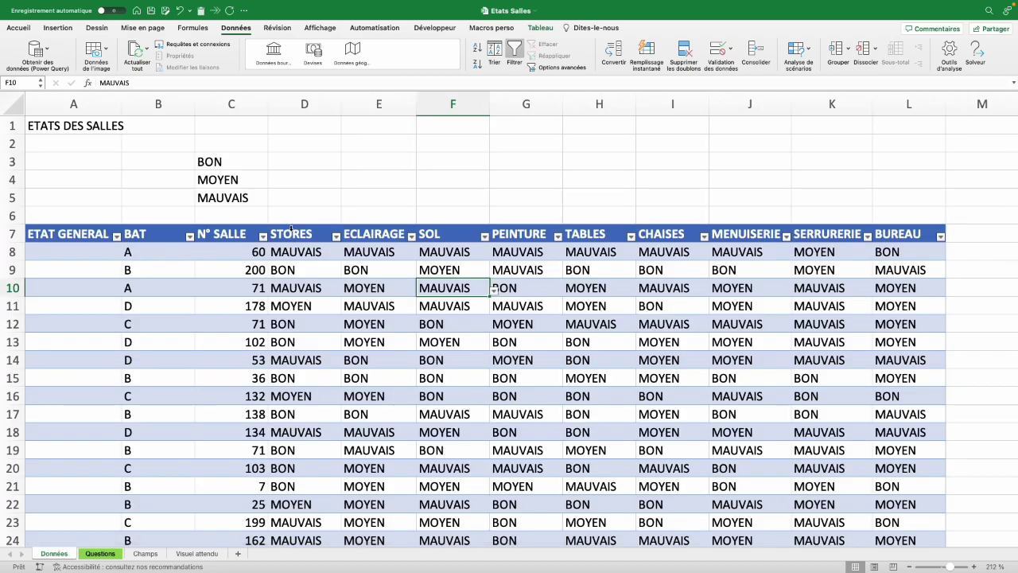
Highlight rating cells equal to MAUVAIS in red
drag(291, 229, 907, 230)
click(18, 28)
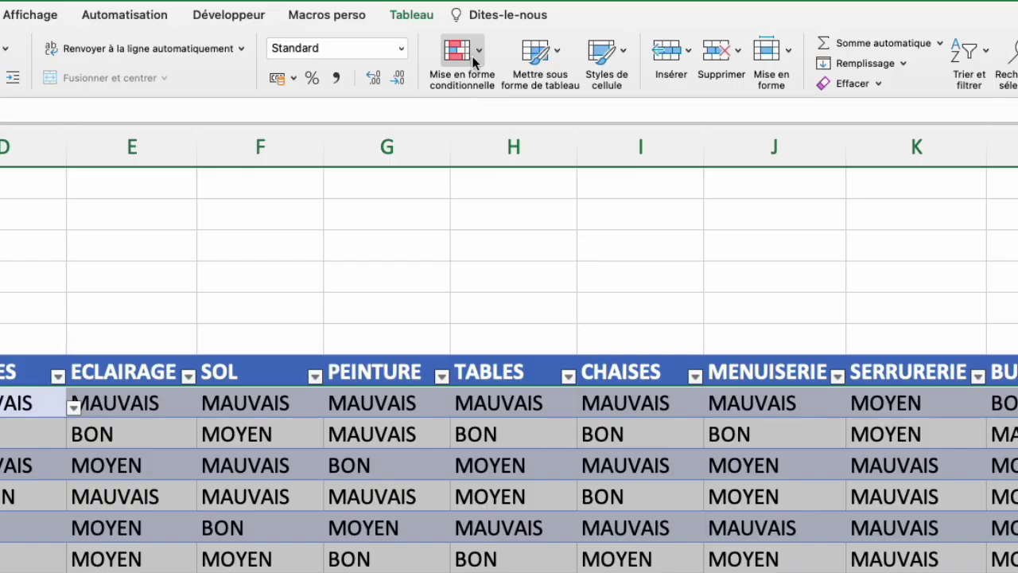
click(576, 53)
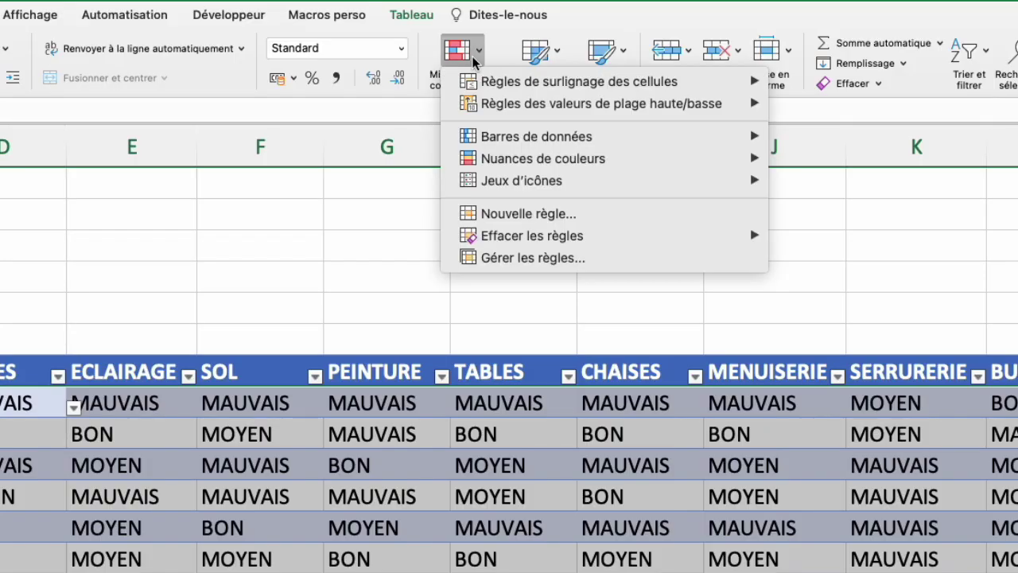
mouse_move(541, 84)
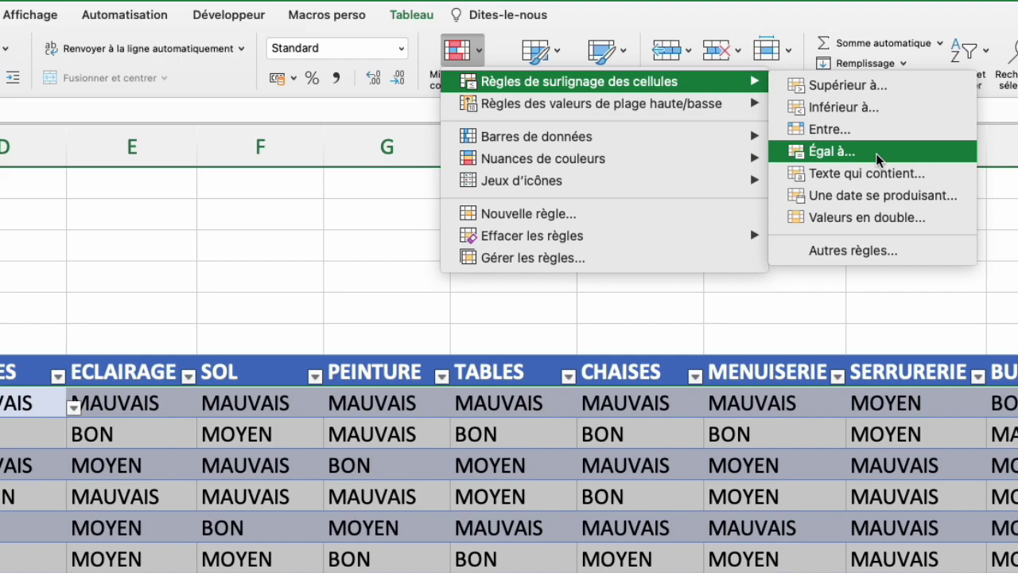
click(875, 159)
text(MAU)
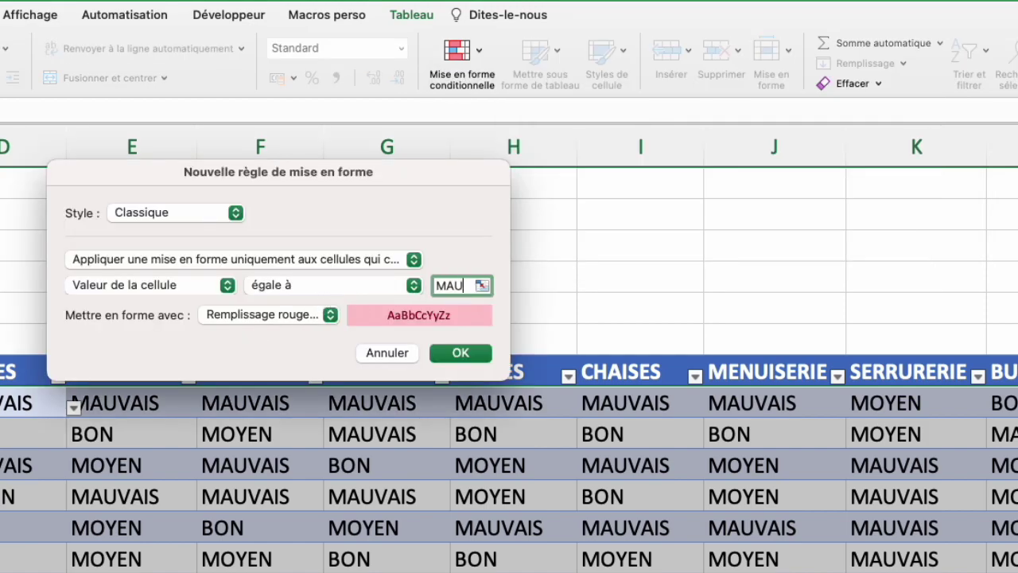
text(VAIS)
click(462, 353)
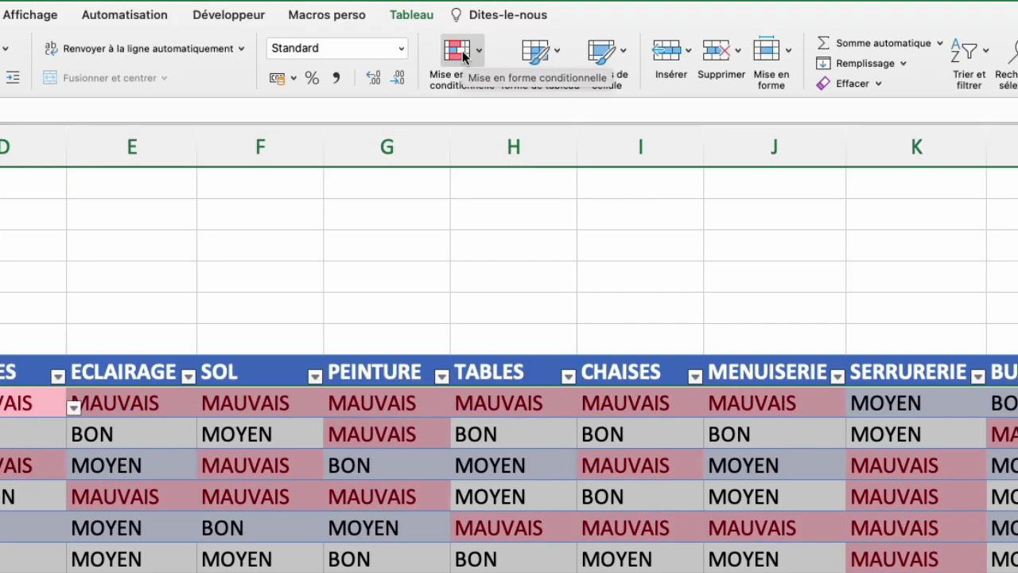
Add an equal-to rule giving MOYEN cells a yellow fill
click(462, 54)
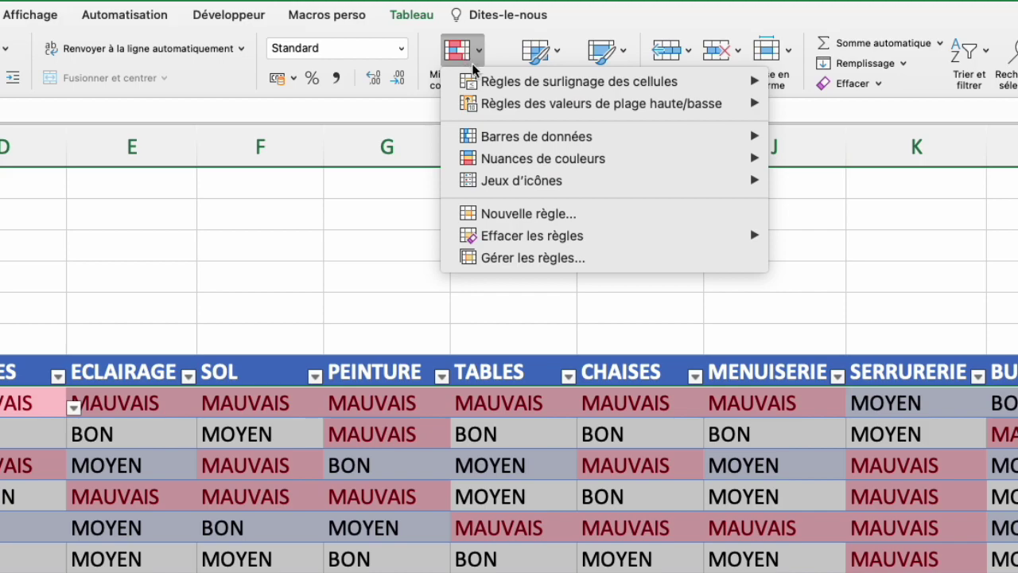
mouse_move(489, 81)
click(826, 163)
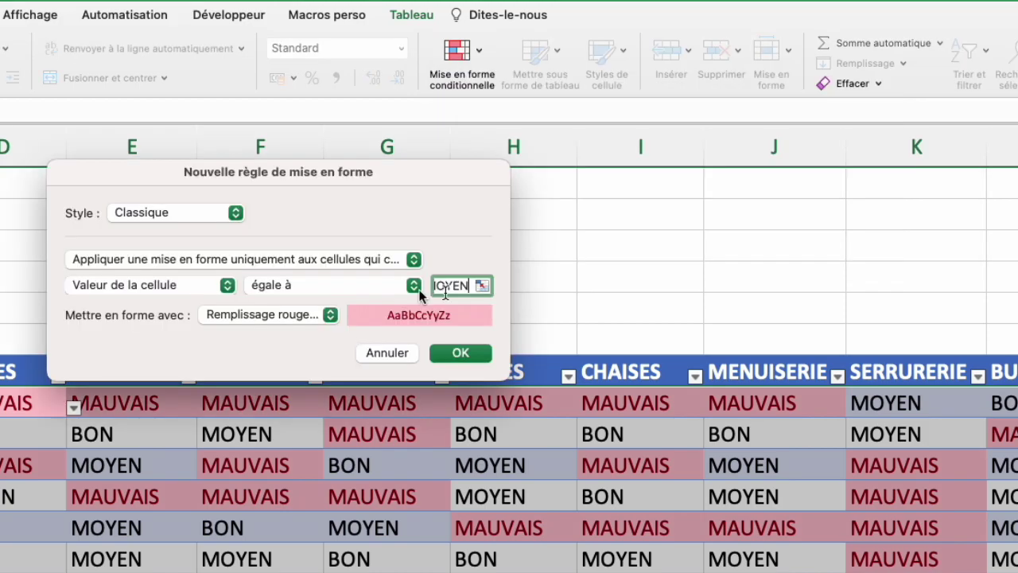
click(307, 315)
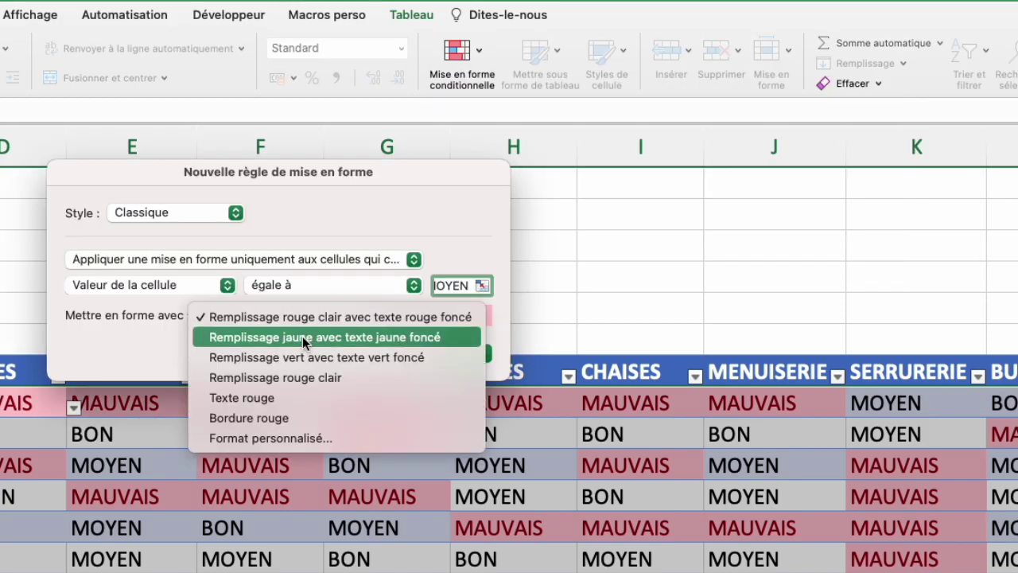
click(302, 337)
click(463, 354)
Add an equal-to rule giving BON cells green fill with dark green text
click(462, 54)
mouse_move(490, 81)
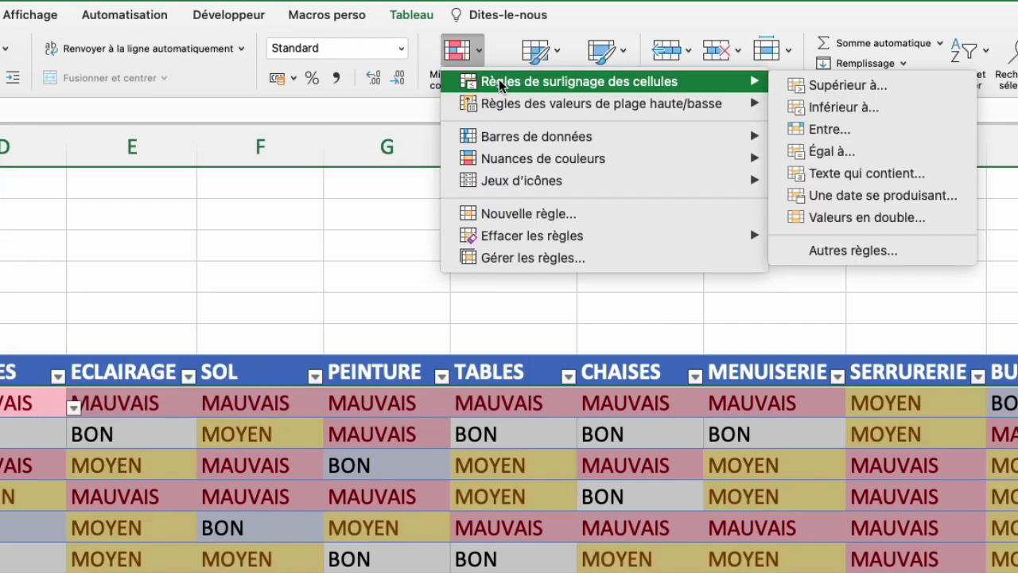
click(831, 151)
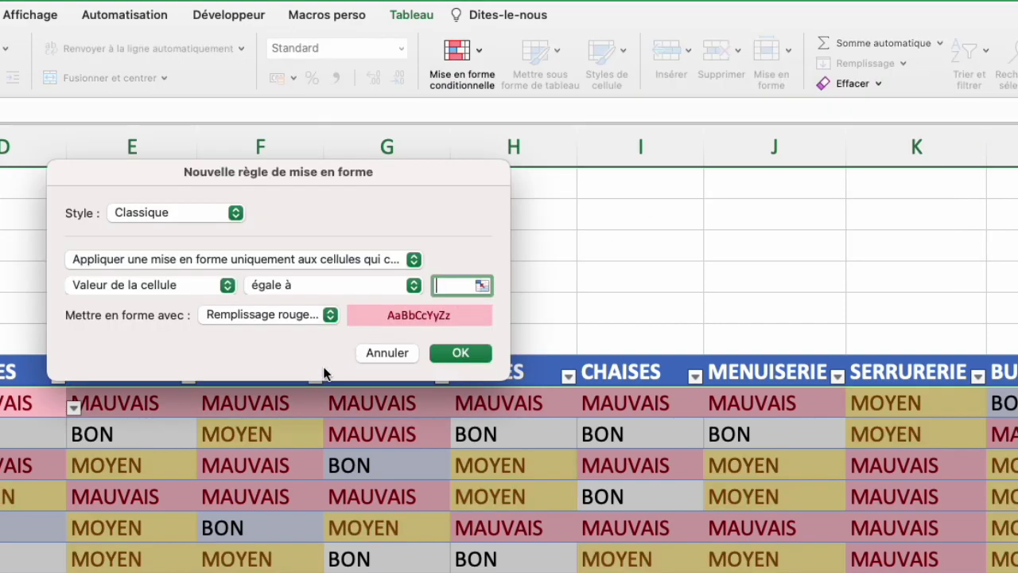
text(BON)
click(283, 317)
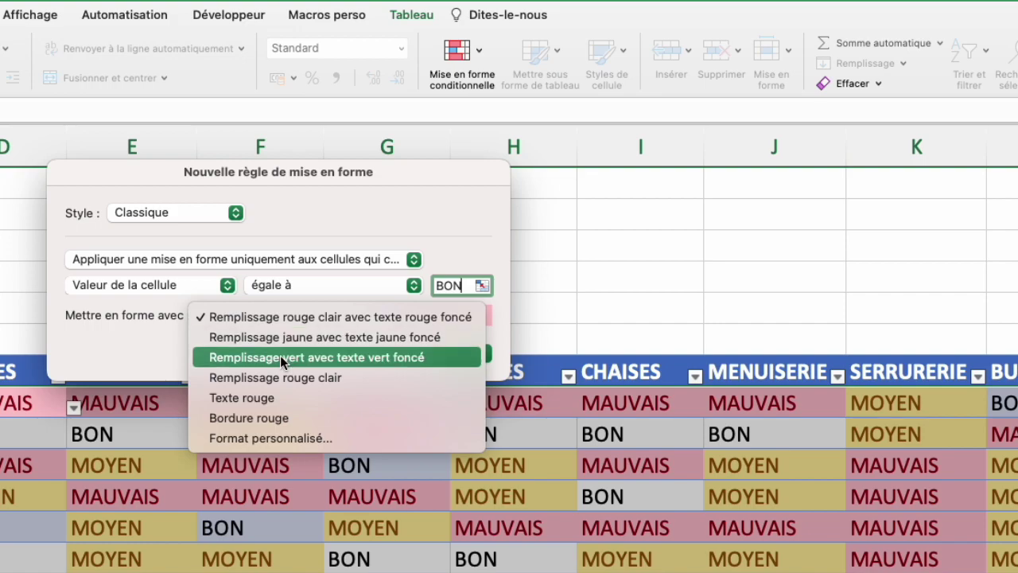
click(280, 358)
click(450, 355)
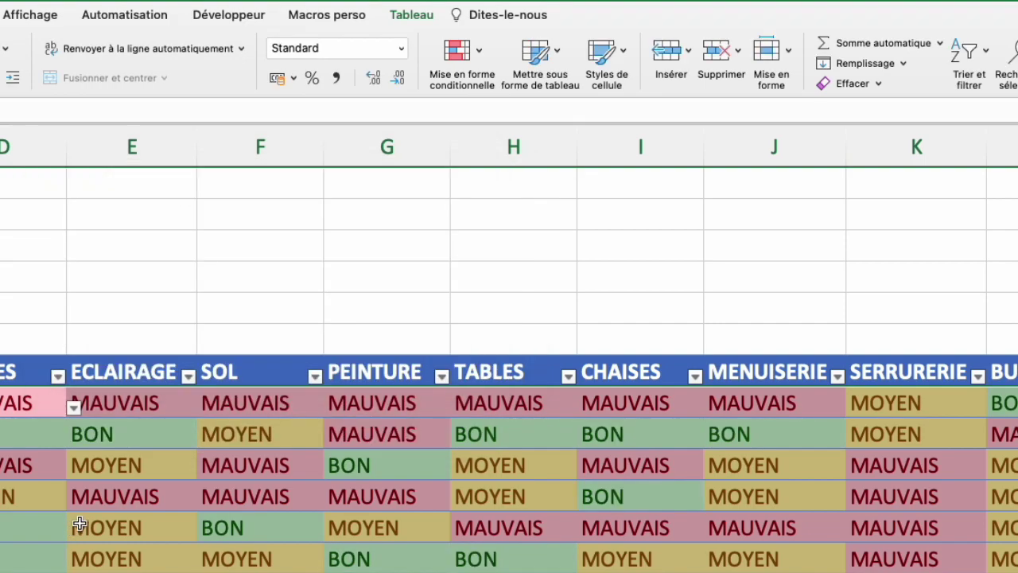
Review the three conditional formatting rules, including the pink MAUVAIS rule, then close the list
click(480, 54)
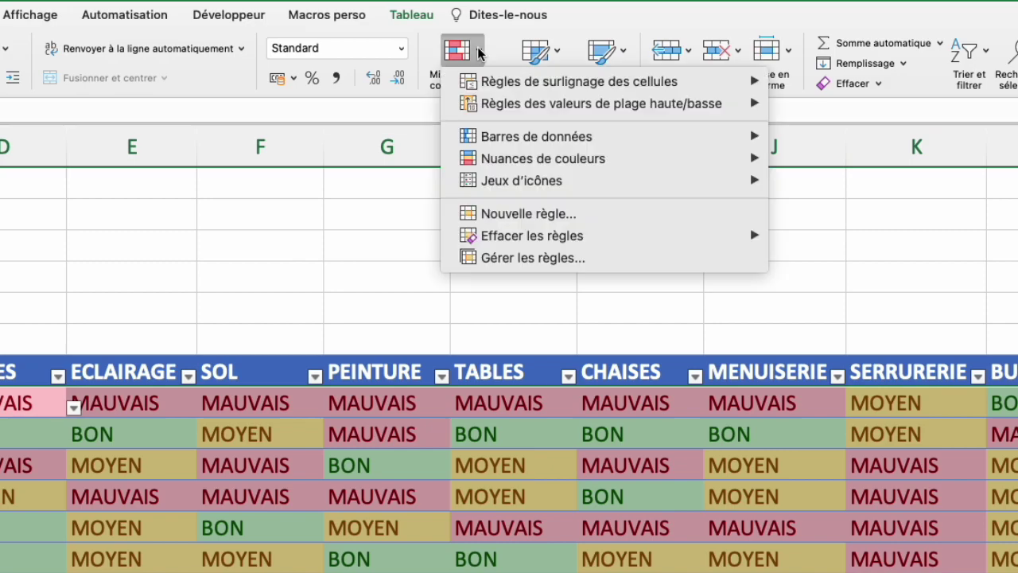
click(510, 262)
click(133, 240)
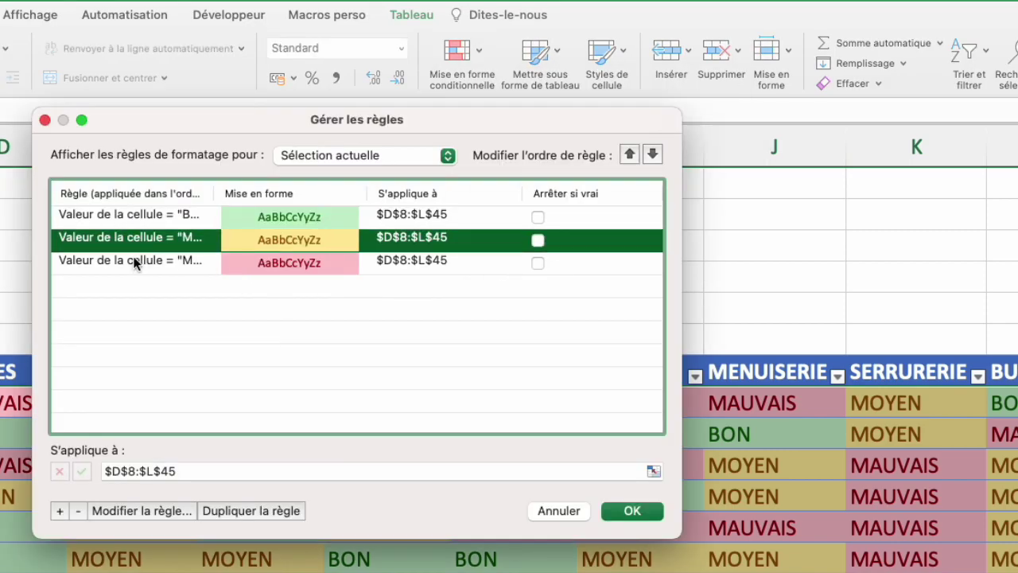
click(137, 264)
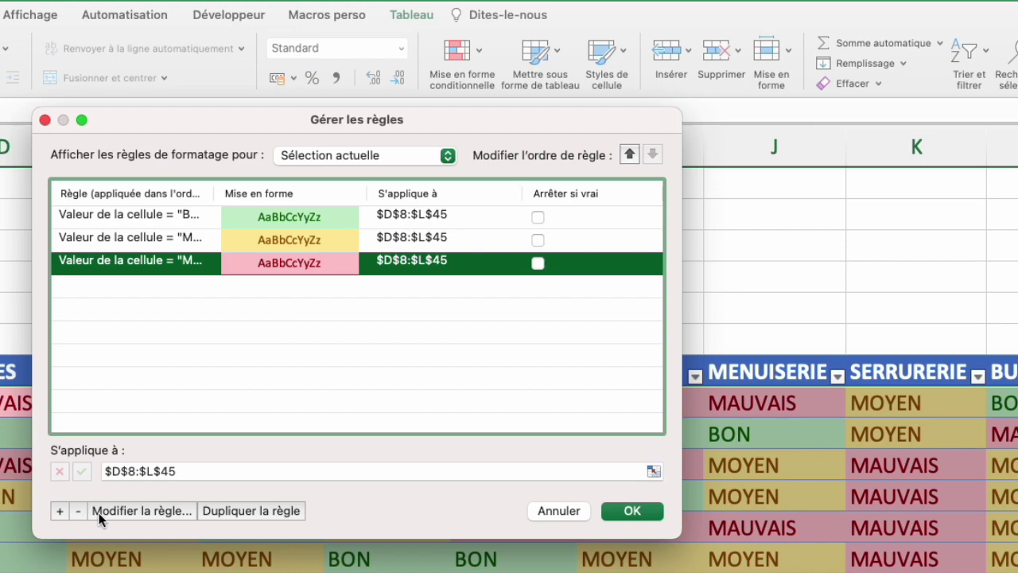
click(632, 511)
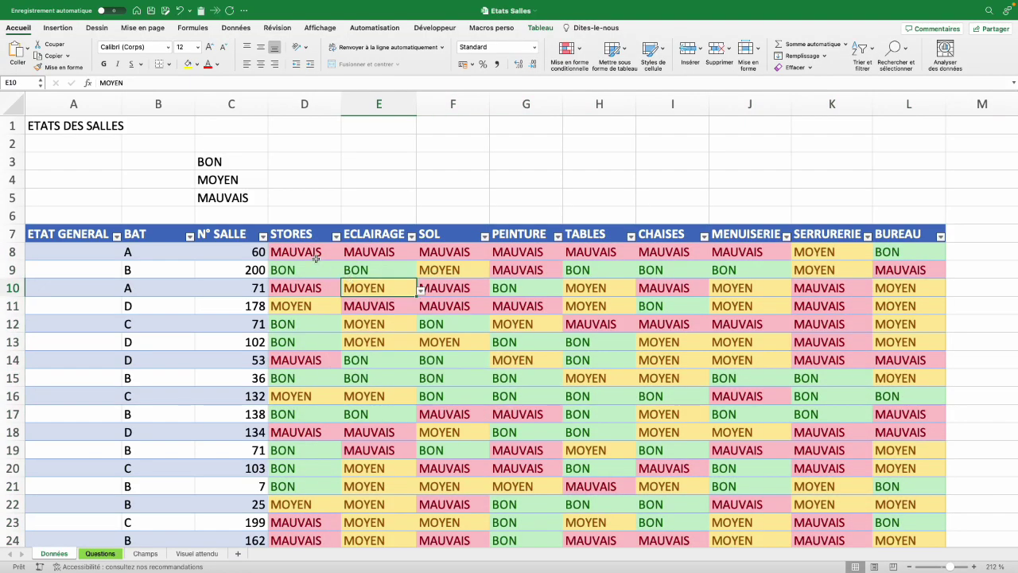
Set D8's STORES rating to BON, then to MOYEN, and bring up the Questions sheet
click(314, 251)
click(345, 254)
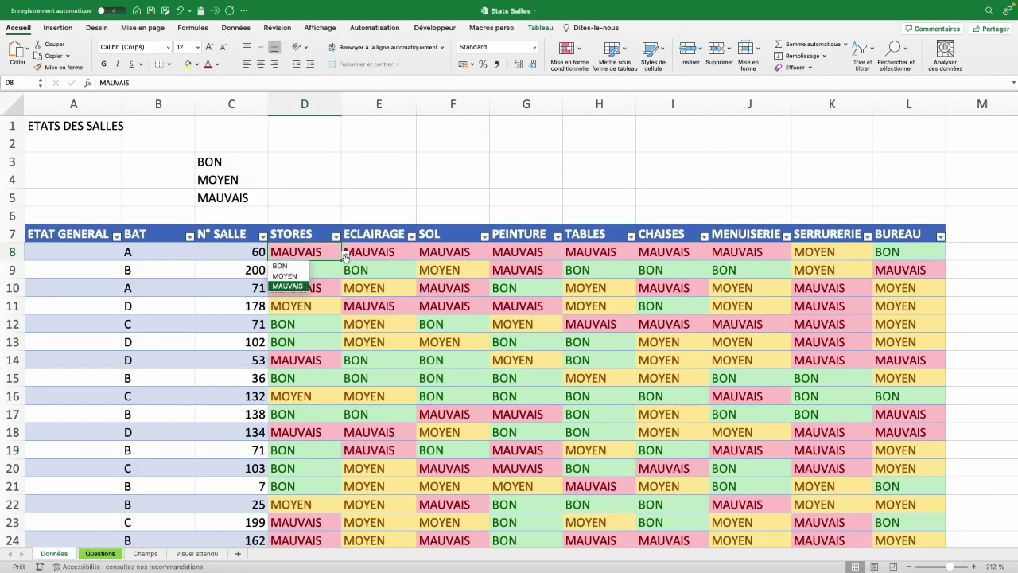
click(284, 264)
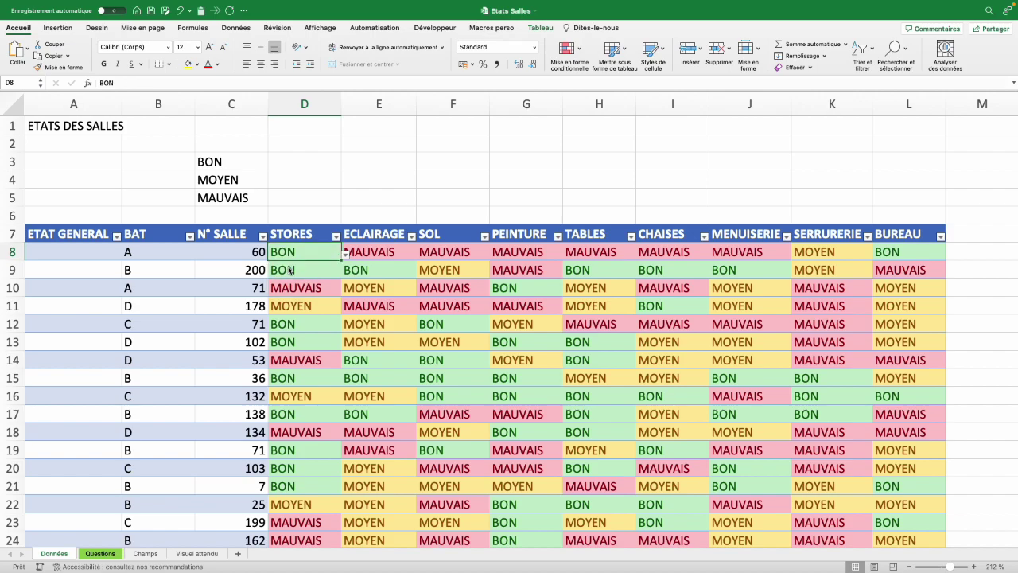
click(345, 255)
key(Down)
key(Return)
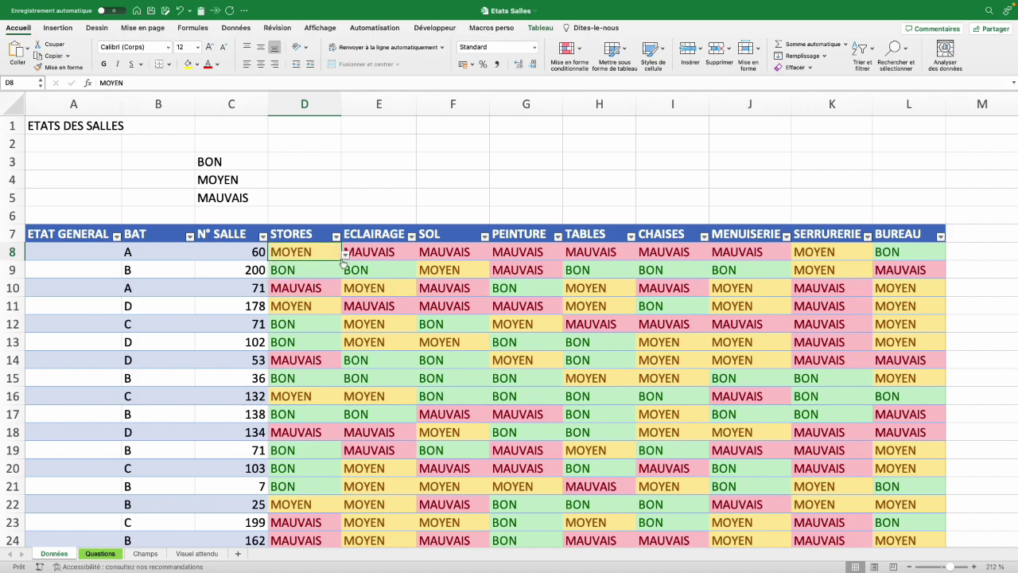
click(345, 255)
click(100, 553)
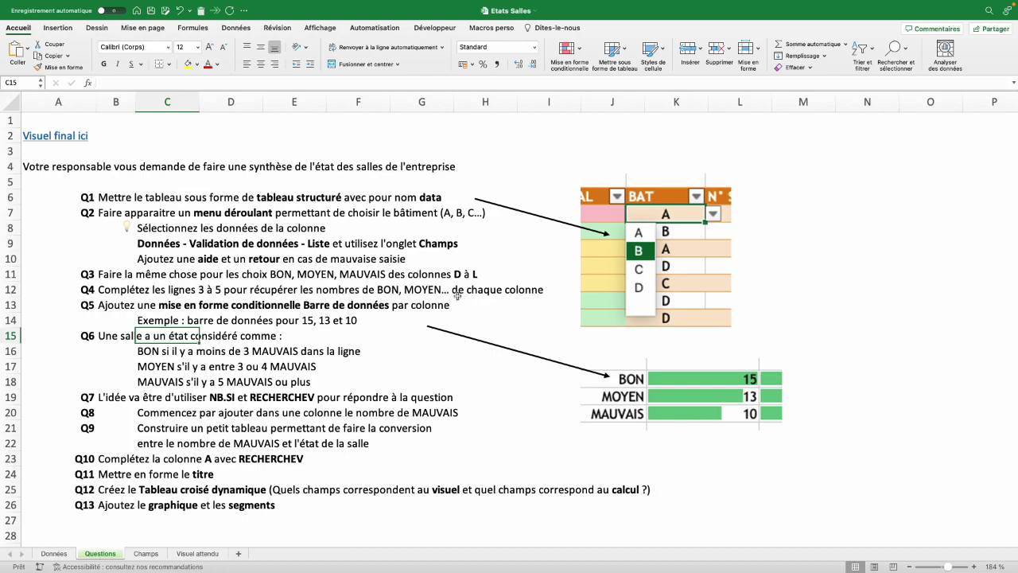
View the target dashboard on the Visuel attendu sheet, then return to Données
click(197, 553)
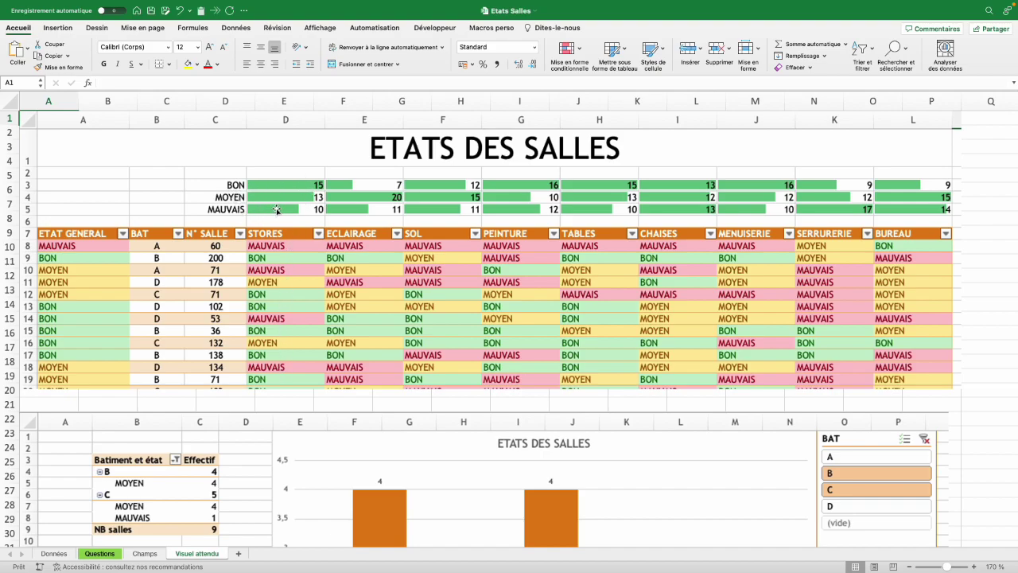
click(54, 552)
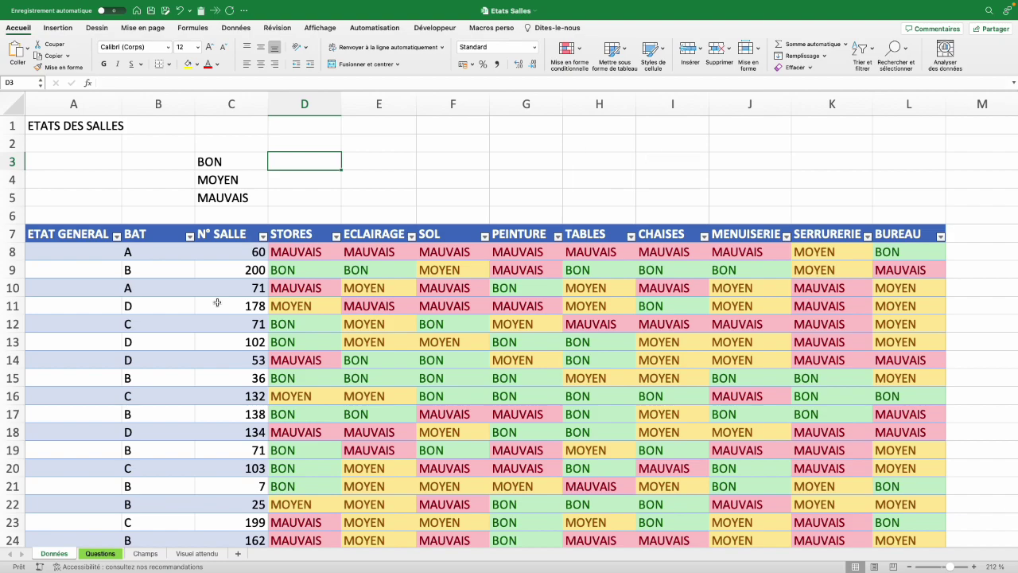
Check the BON/MOYEN/MAUVAIS labels, then start and cancel an =NB.SI entry in D3
click(225, 160)
click(220, 178)
click(230, 197)
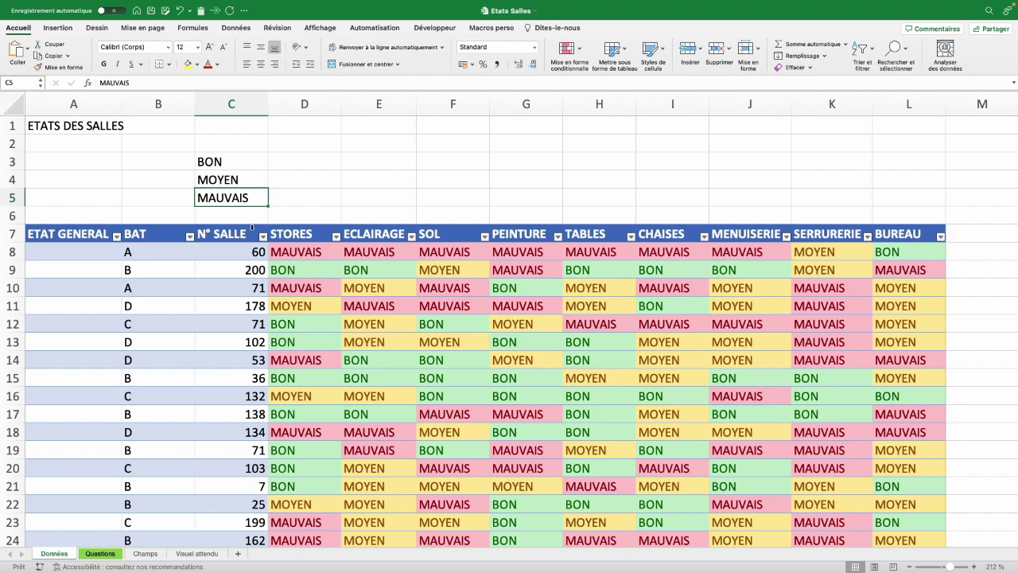
click(302, 161)
text(=nb)
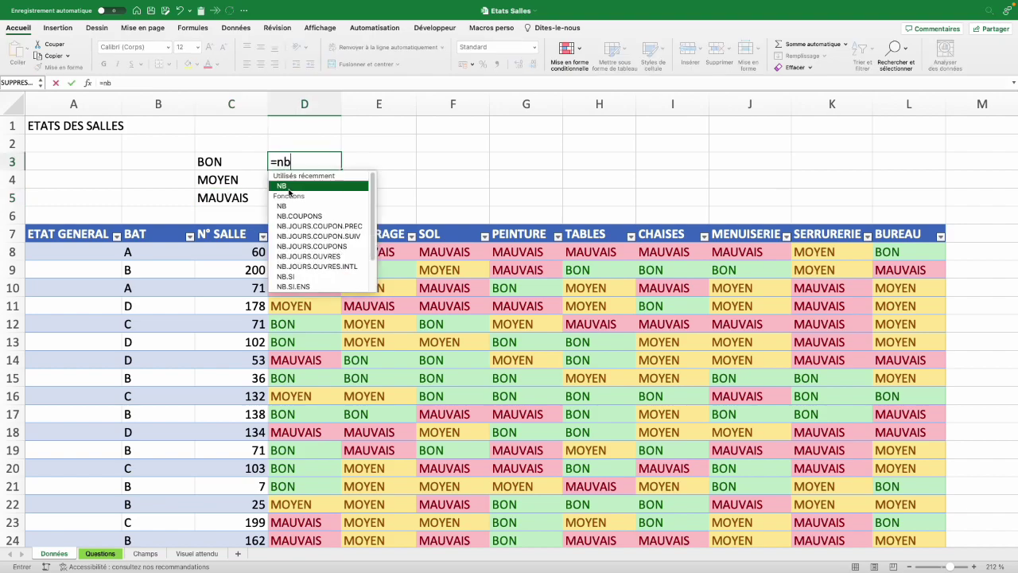
text(.si)
key(Escape)
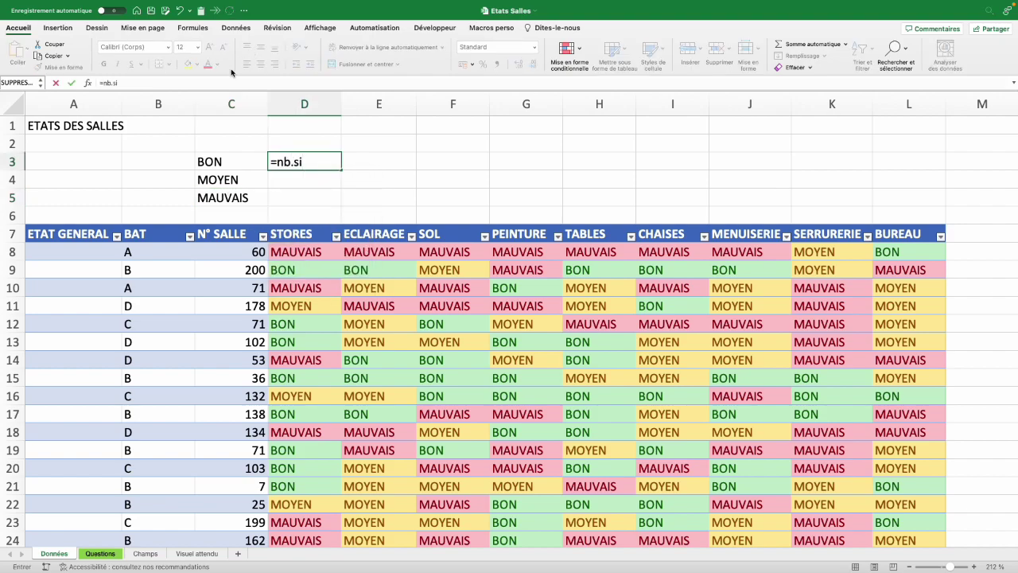
key(Escape)
Browse the statistical functions list on the Formules ribbon without inserting anything
click(193, 29)
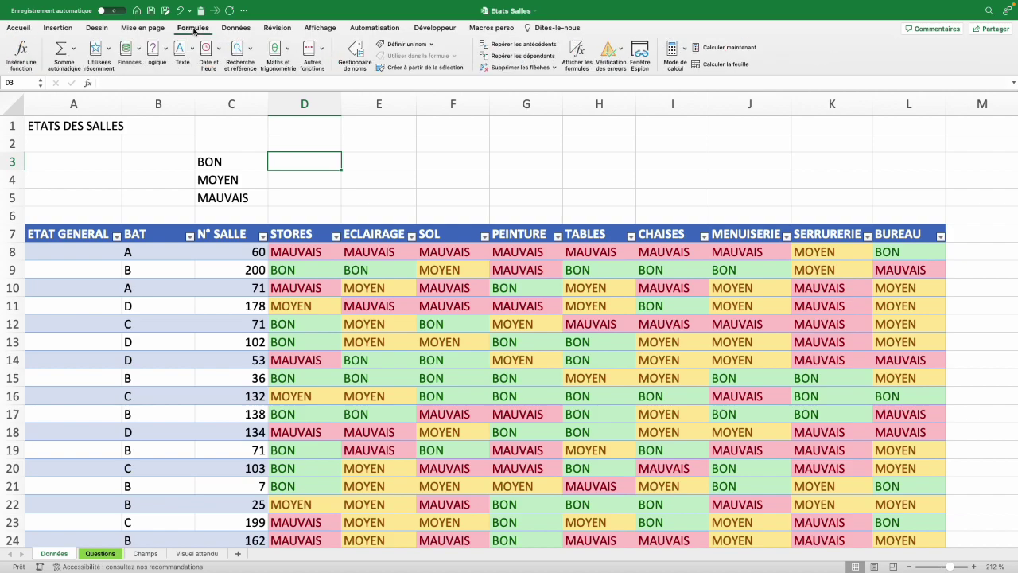
click(317, 53)
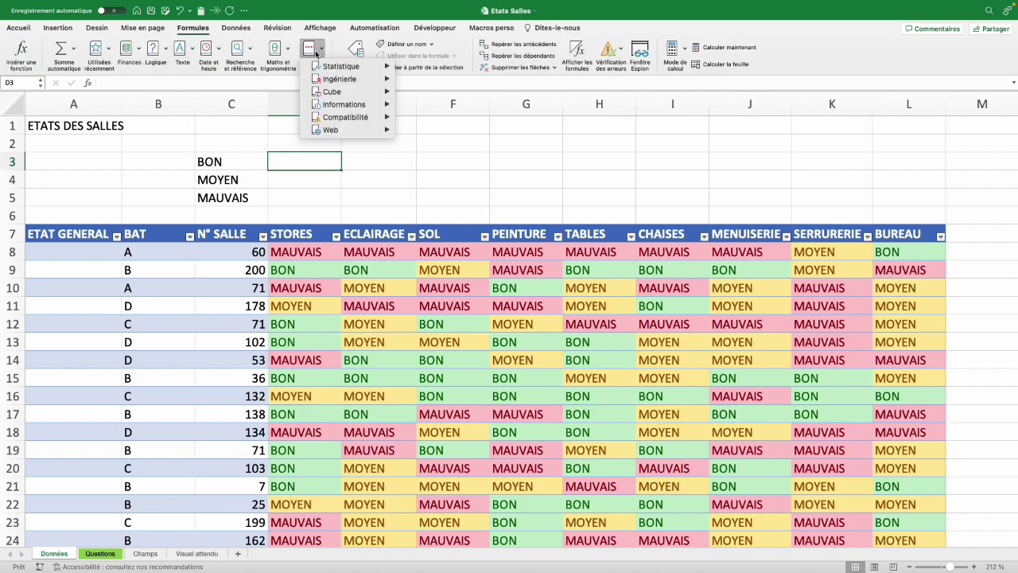
mouse_move(338, 66)
scroll(477, 271, down, 3)
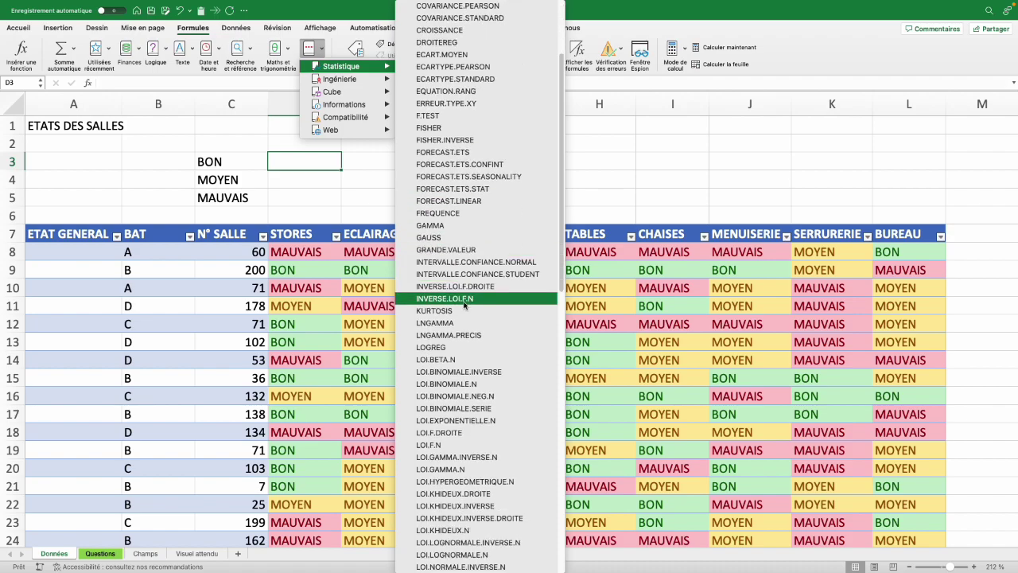
scroll(461, 346, down, 3)
scroll(461, 347, down, 3)
scroll(461, 347, down, 3)
scroll(453, 397, down, 2)
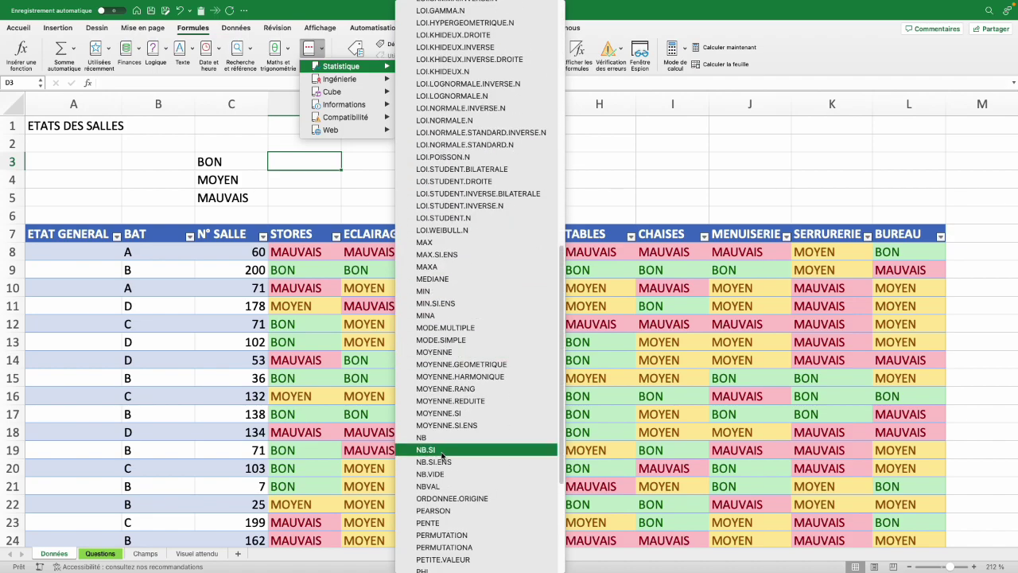
key(Escape)
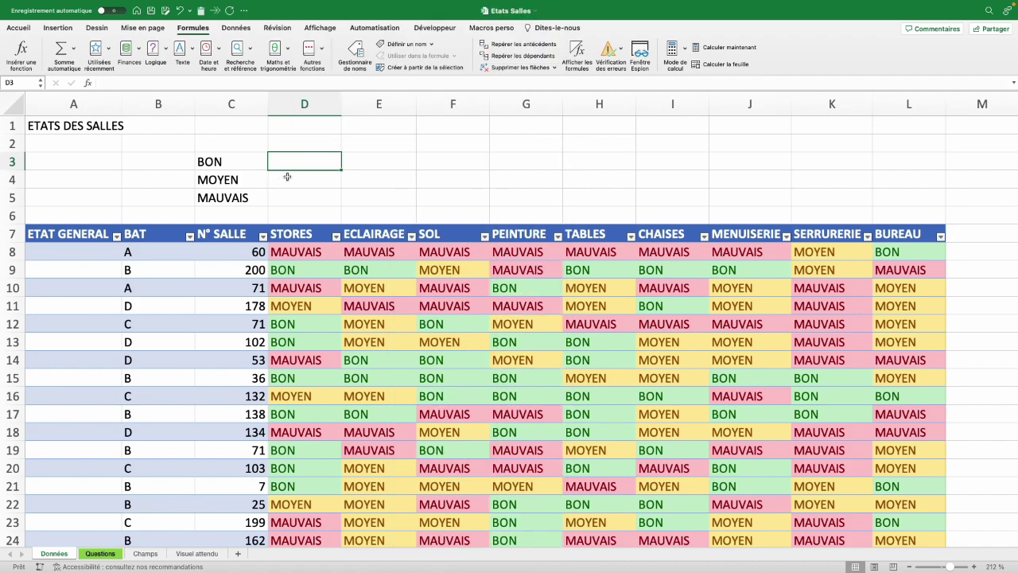
Enter =NB.SI(data[STORES];C3) in D3 and fill it down to D5
text(=)
text(nb)
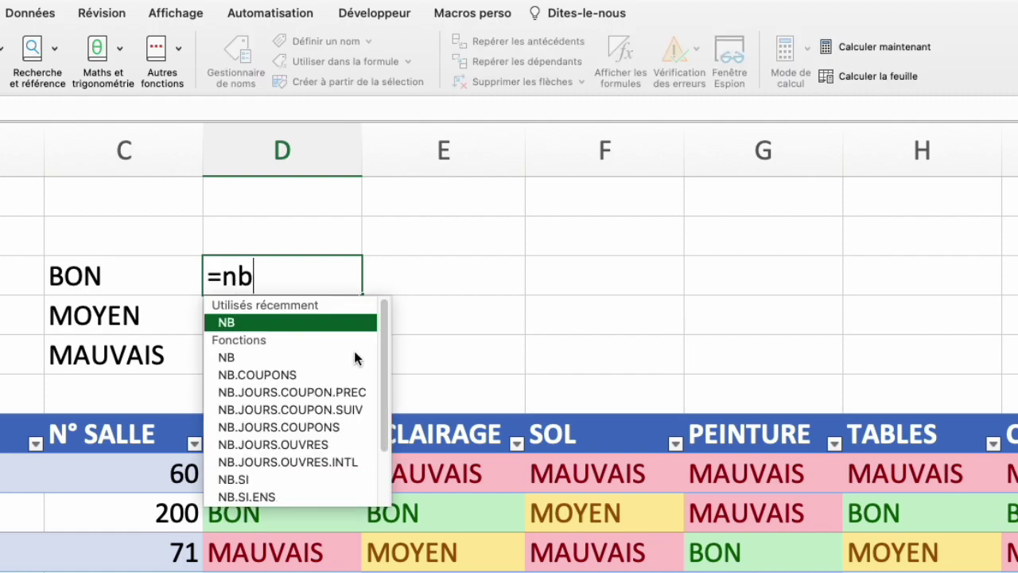
text(.si()
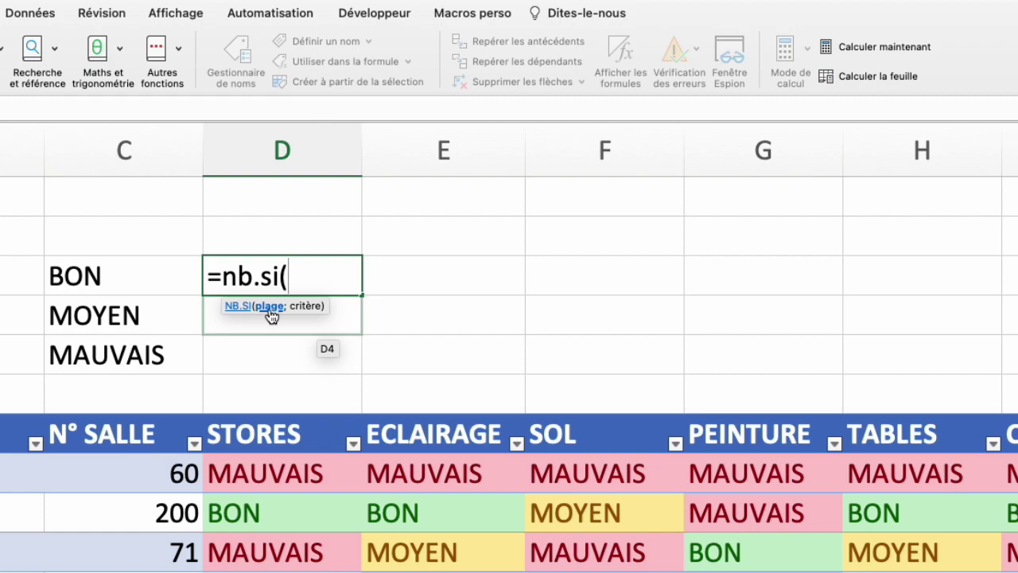
click(261, 421)
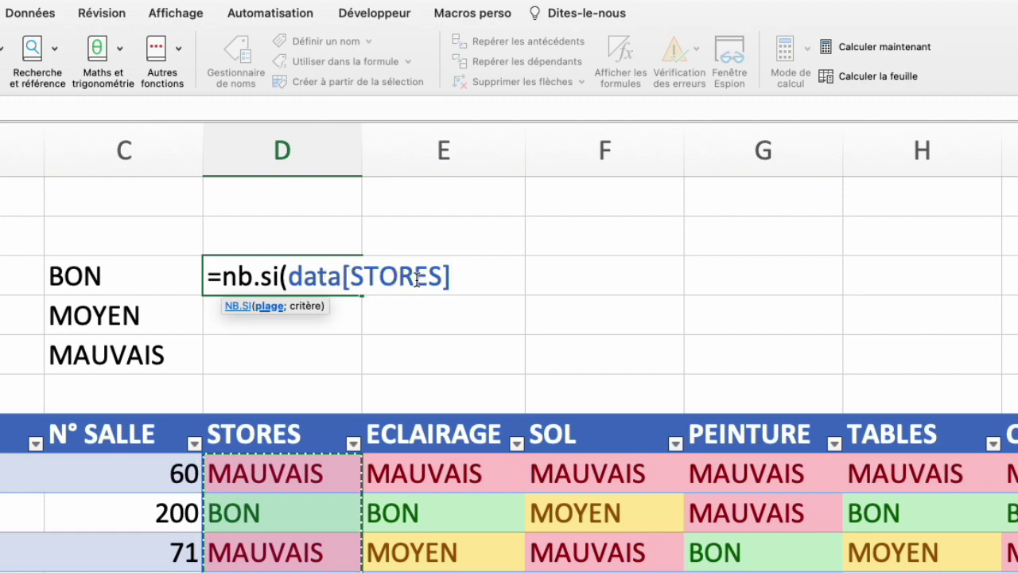
text(;)
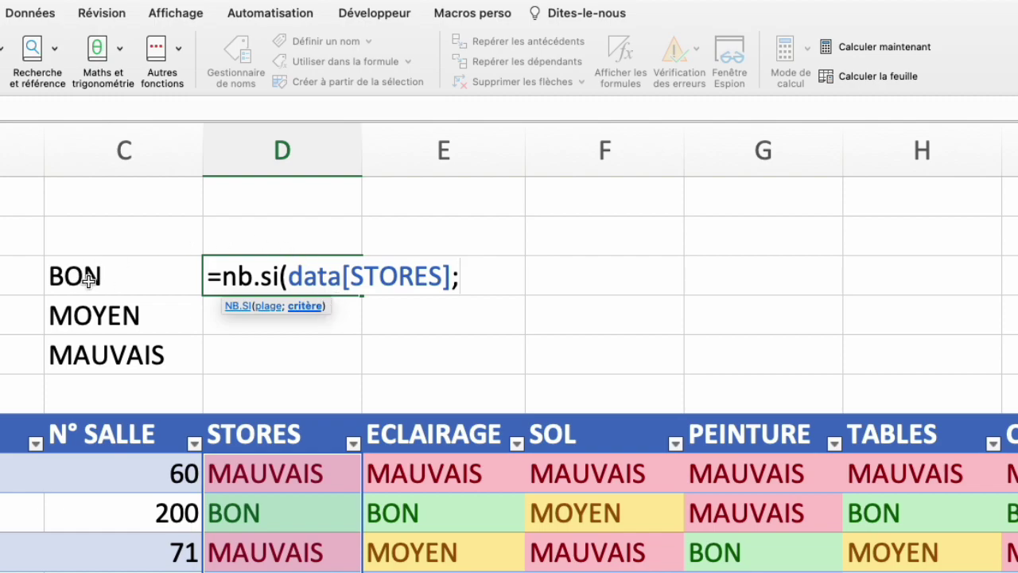
click(90, 277)
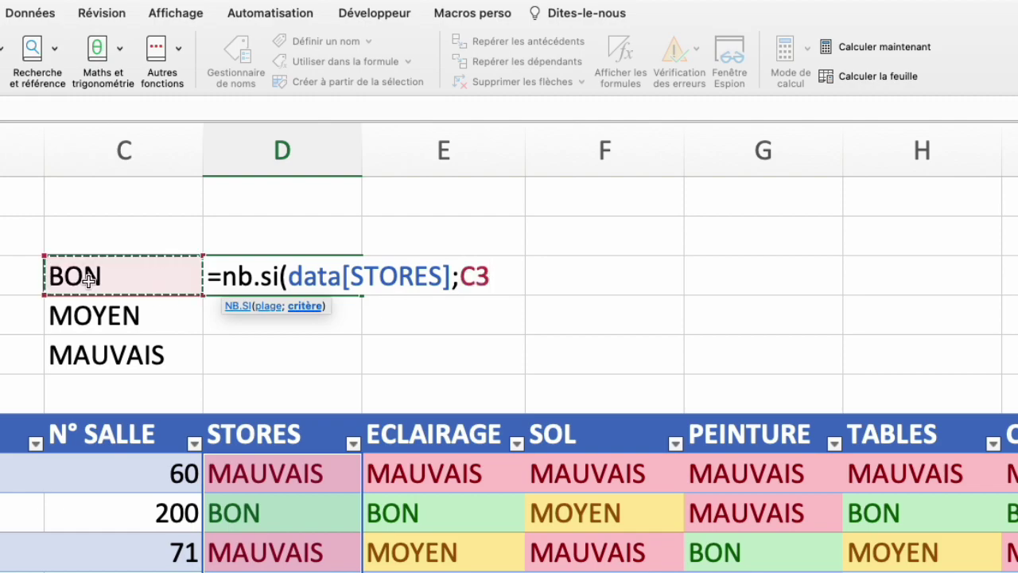
text())
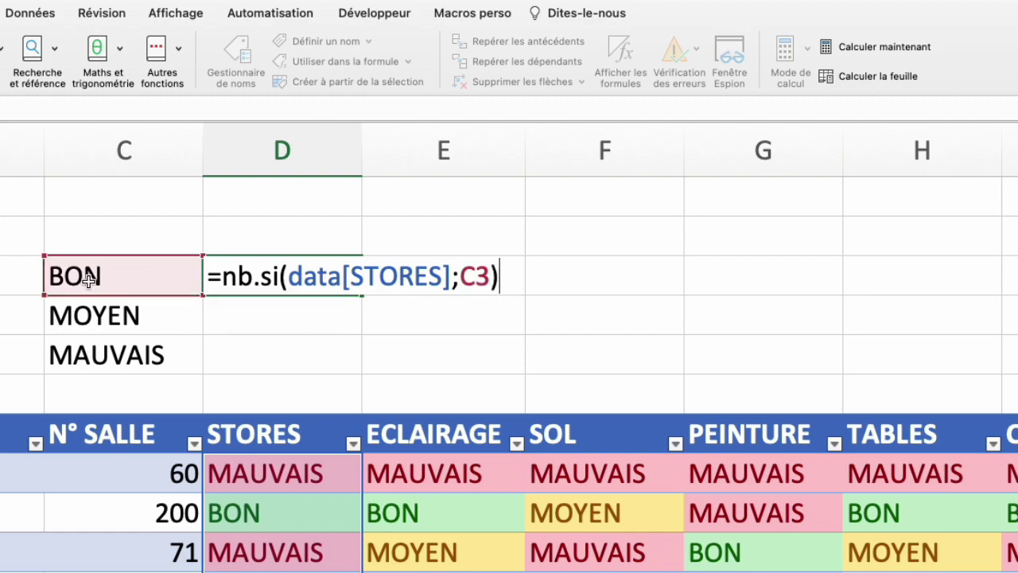
key(Return)
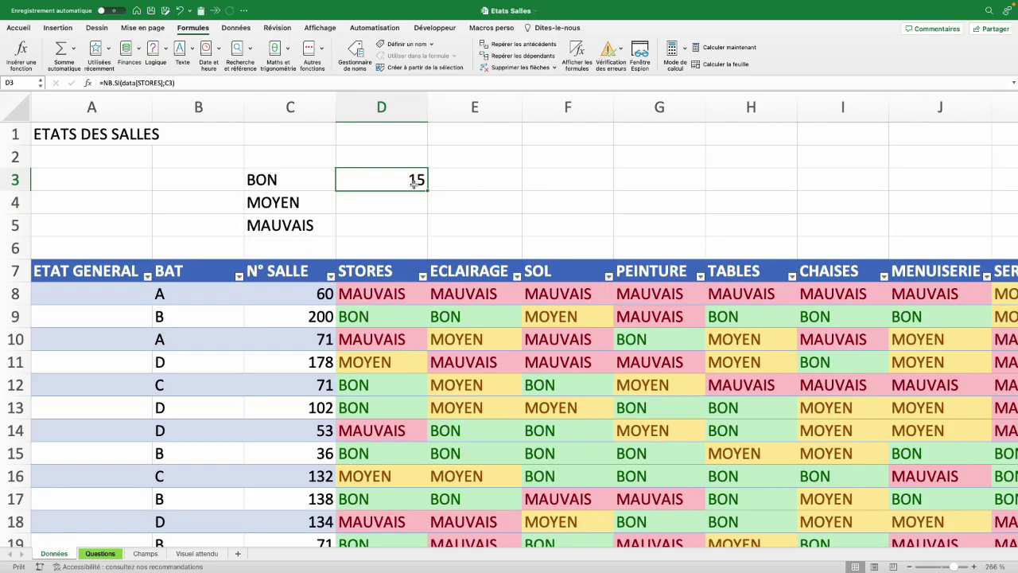
drag(426, 190, 427, 236)
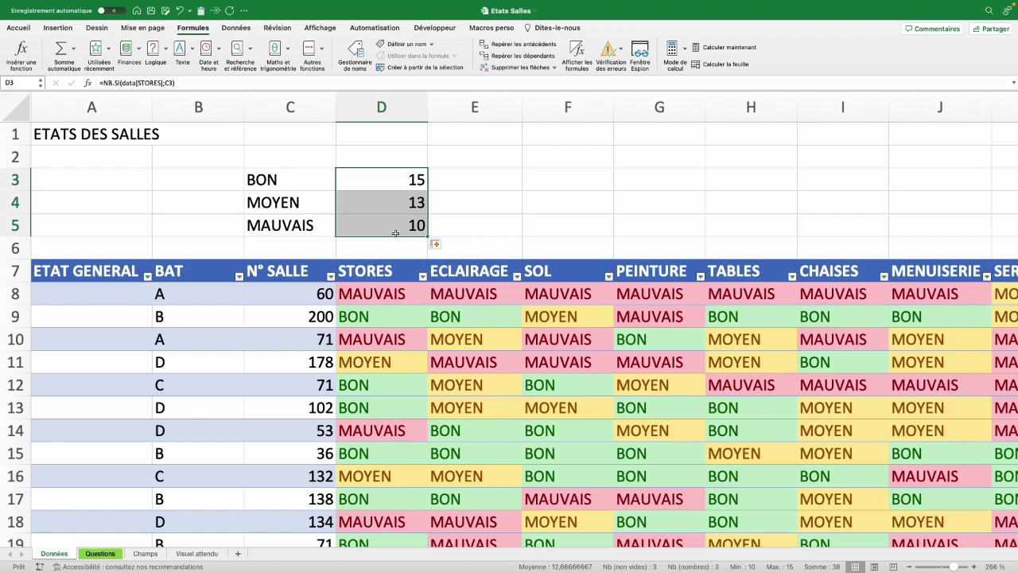
Filter the STORES column to MOYEN only to verify the count of 13
click(382, 292)
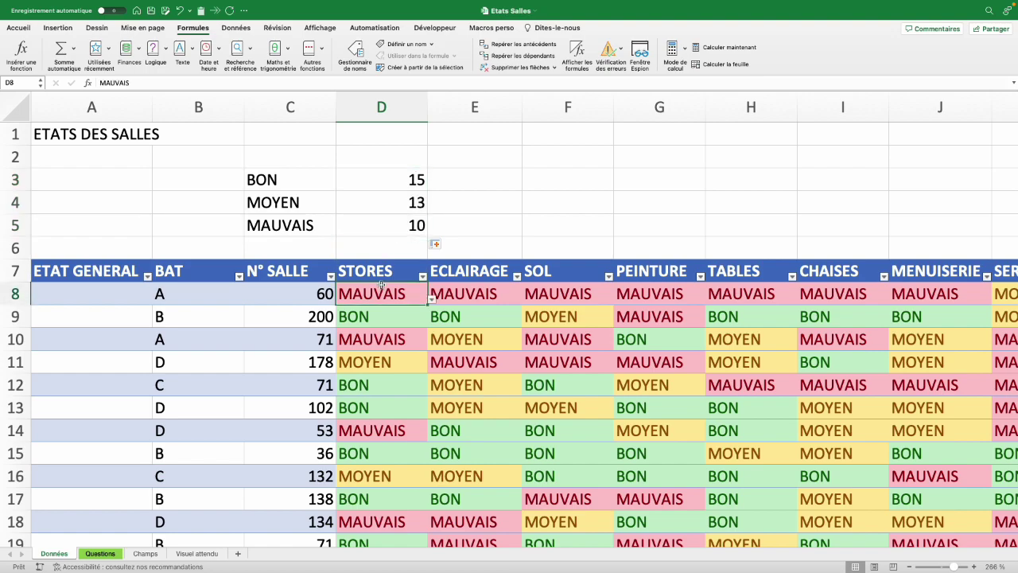
click(422, 276)
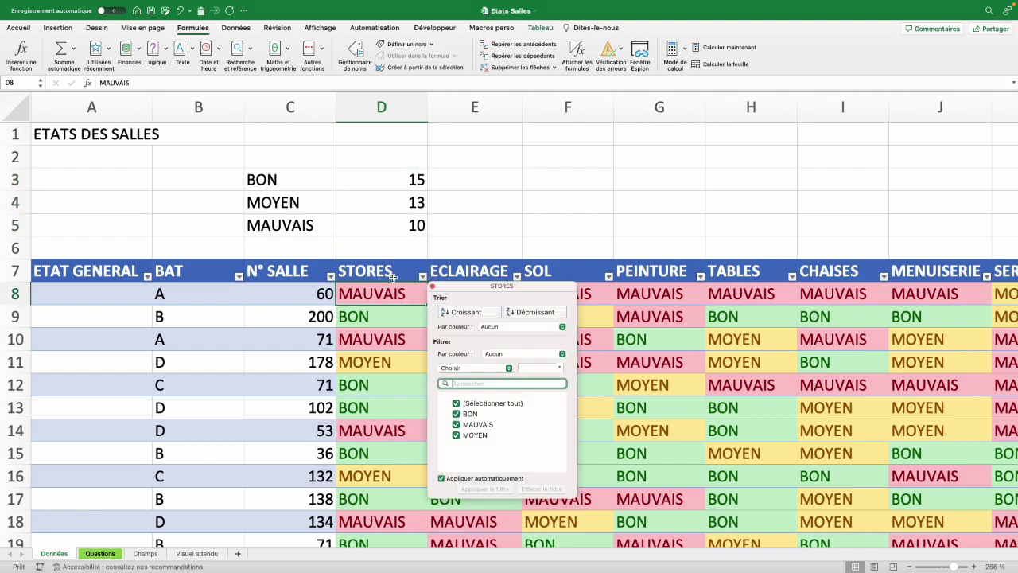
click(456, 404)
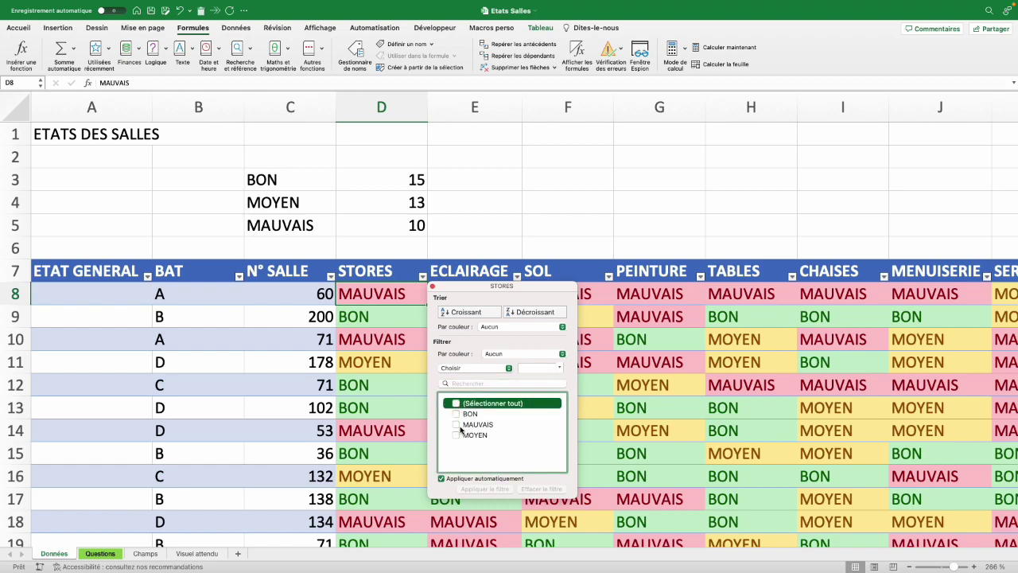
click(457, 436)
click(456, 435)
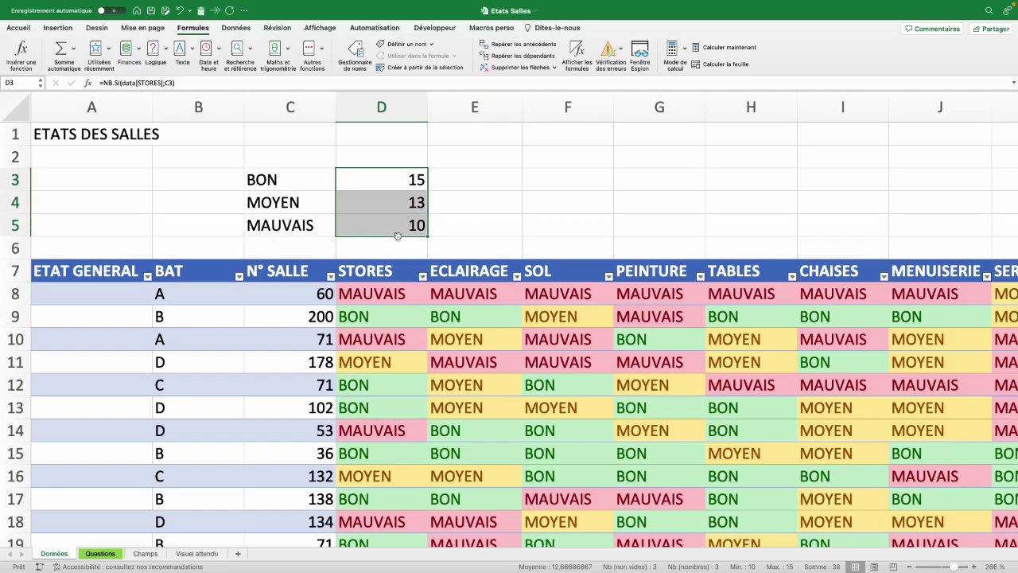
Fill the counts across to columns E–G and inspect E3's formula, which returns 0
drag(428, 237, 702, 237)
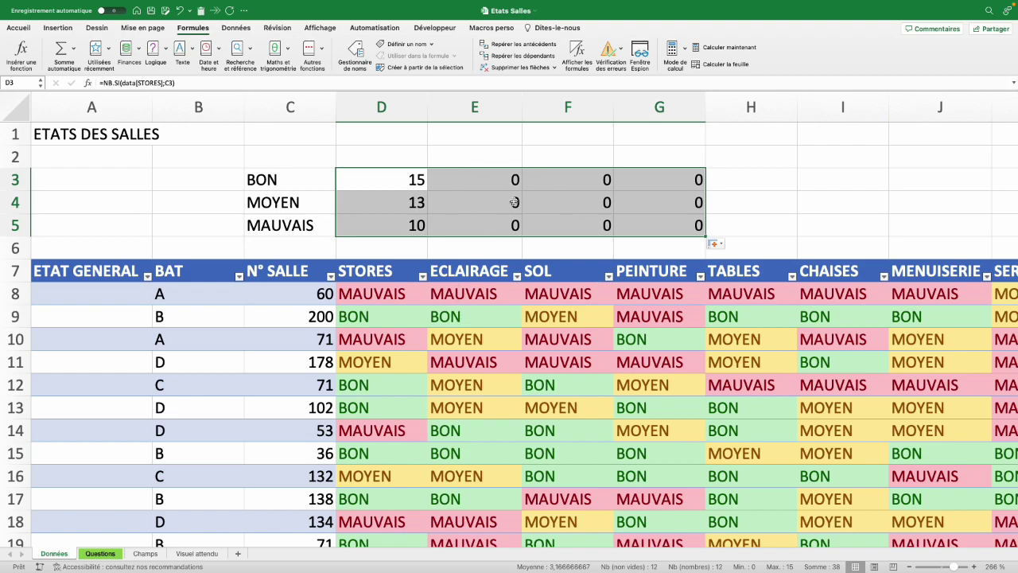
click(496, 180)
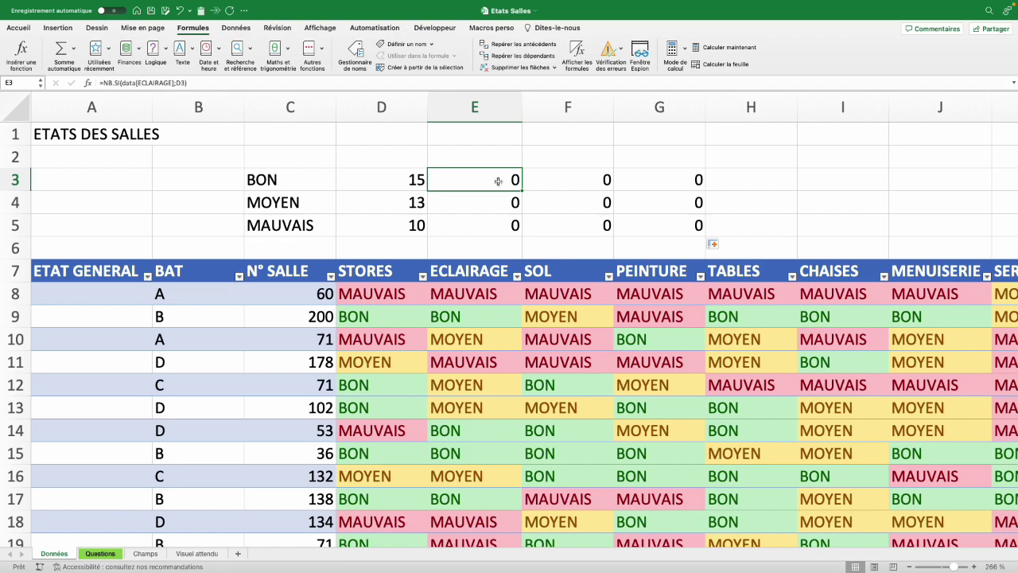
double_click(497, 181)
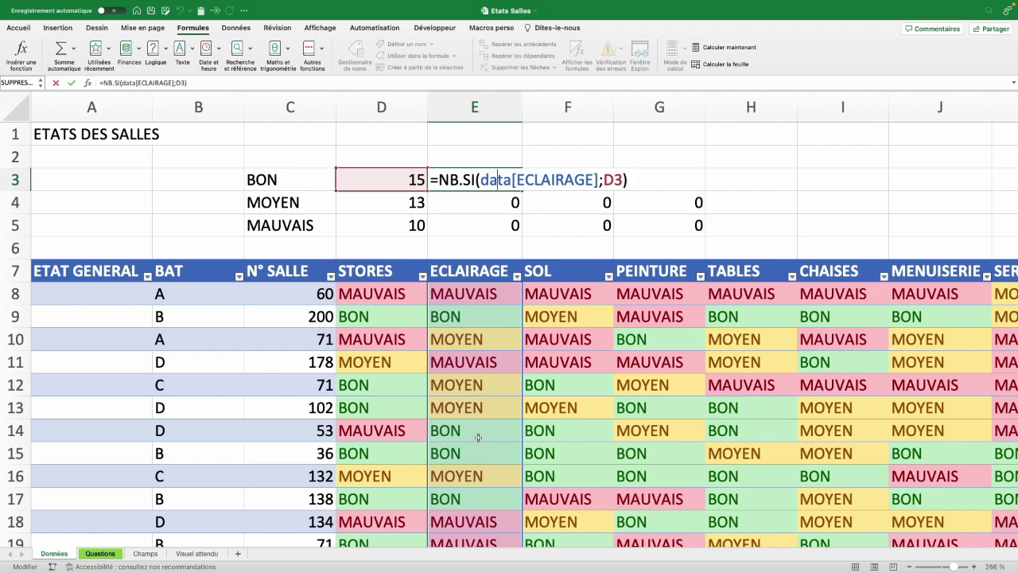
click(498, 197)
key(Return)
Delete the counts in E3:G5 and D4:D5
drag(466, 178, 652, 228)
key(Delete)
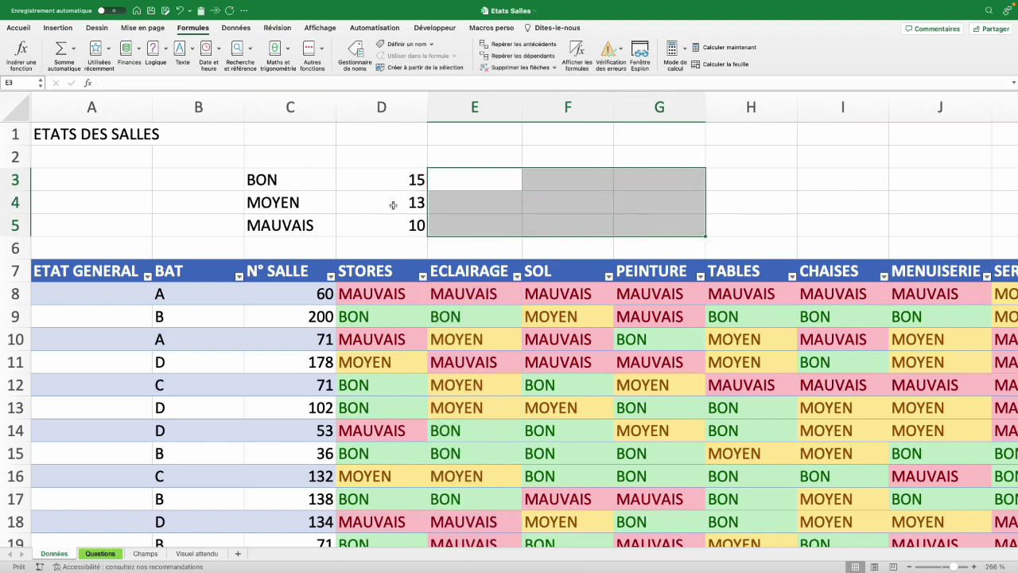
drag(392, 205, 393, 227)
key(Delete)
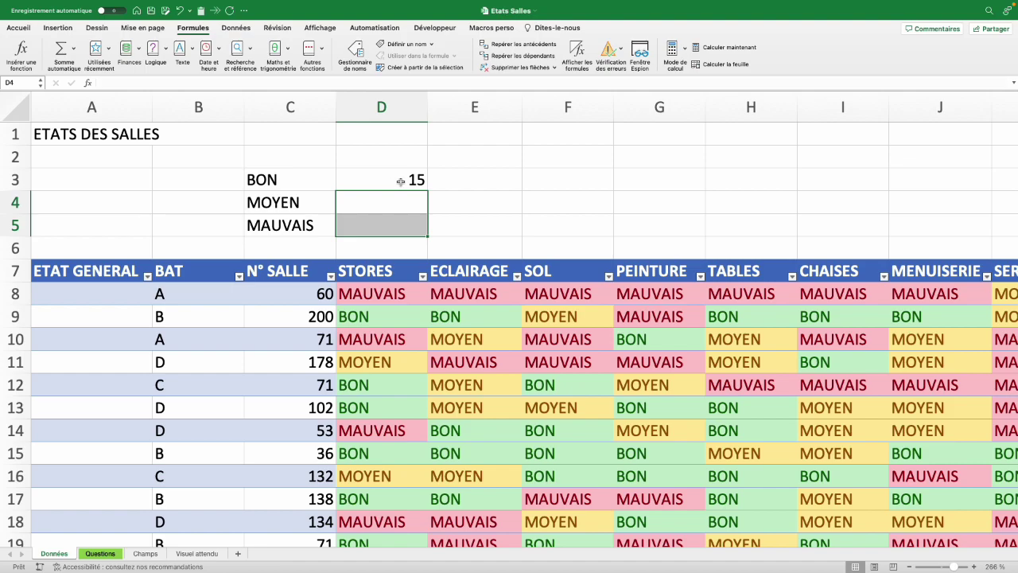
Change D3's criterion to $C3, fill it across, then undo the filled counts
double_click(400, 182)
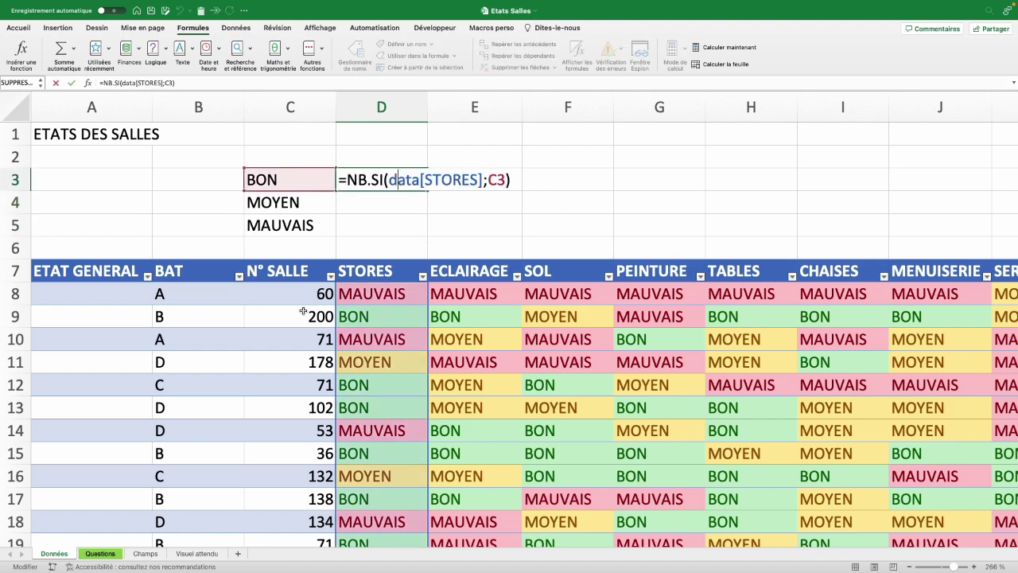
click(490, 180)
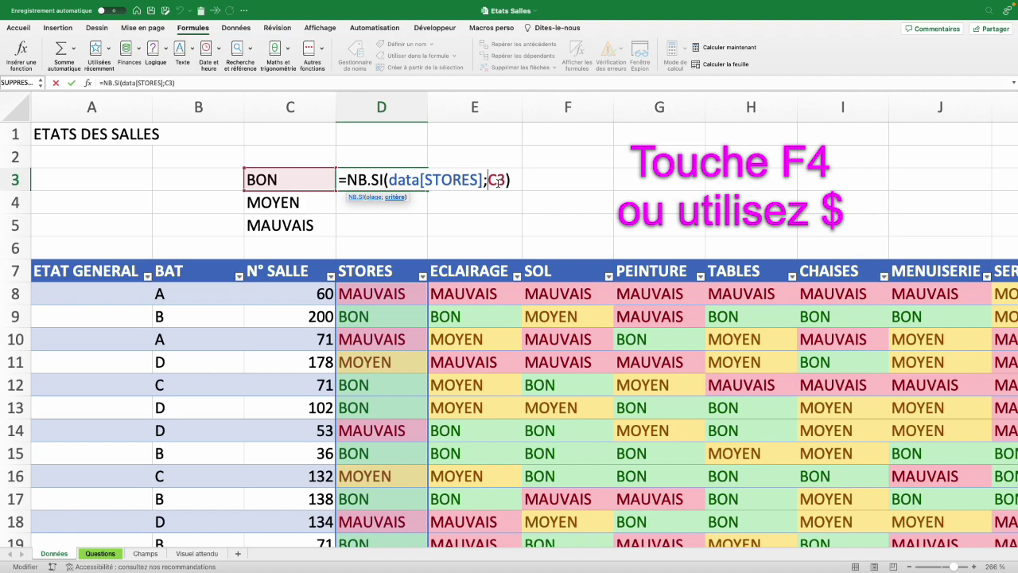
text($)
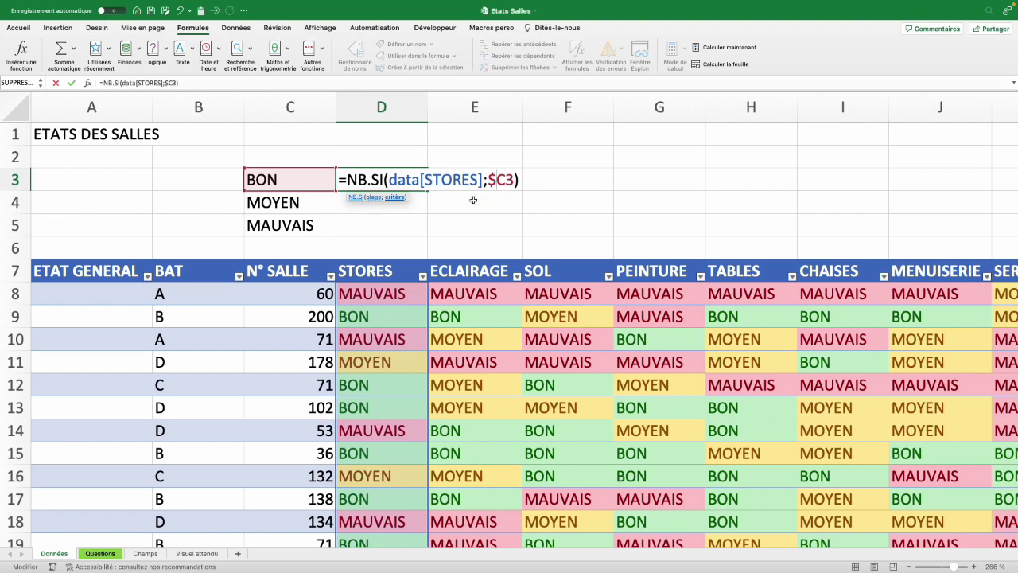
key(ctrl+Return)
mouse_move(426, 187)
mouse_down()
mouse_move(426, 235)
mouse_move(707, 236)
mouse_up()
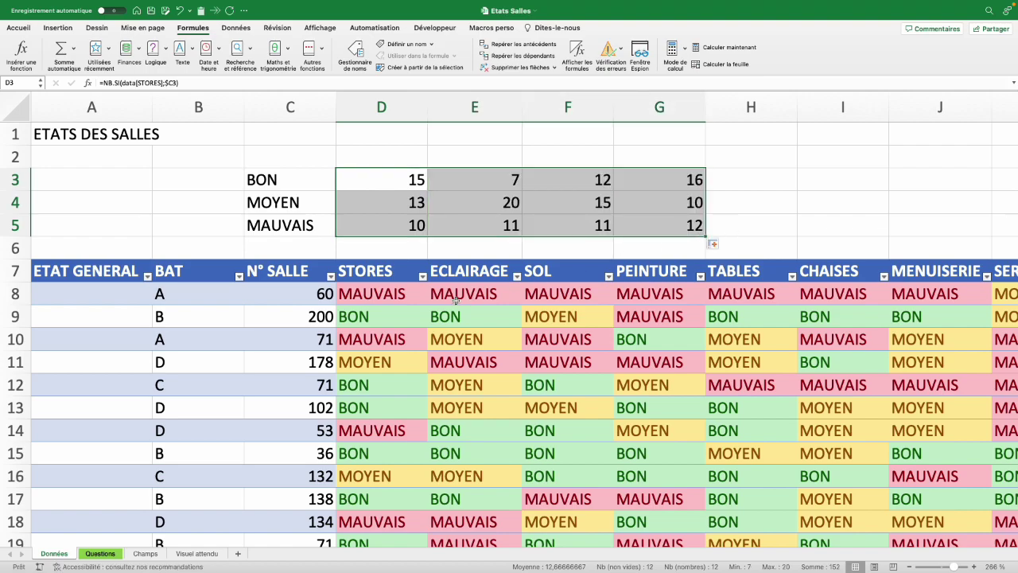
key(ctrl+z)
key(ctrl+z)
key(ctrl+z)
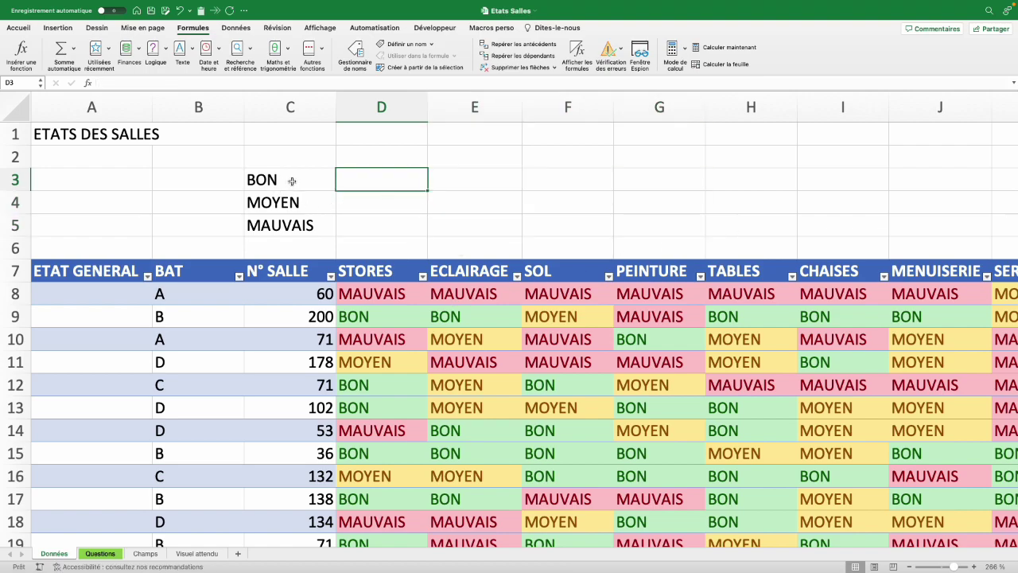
Name the label range C3:C5 'bmm' via the Name Box
drag(289, 179, 280, 225)
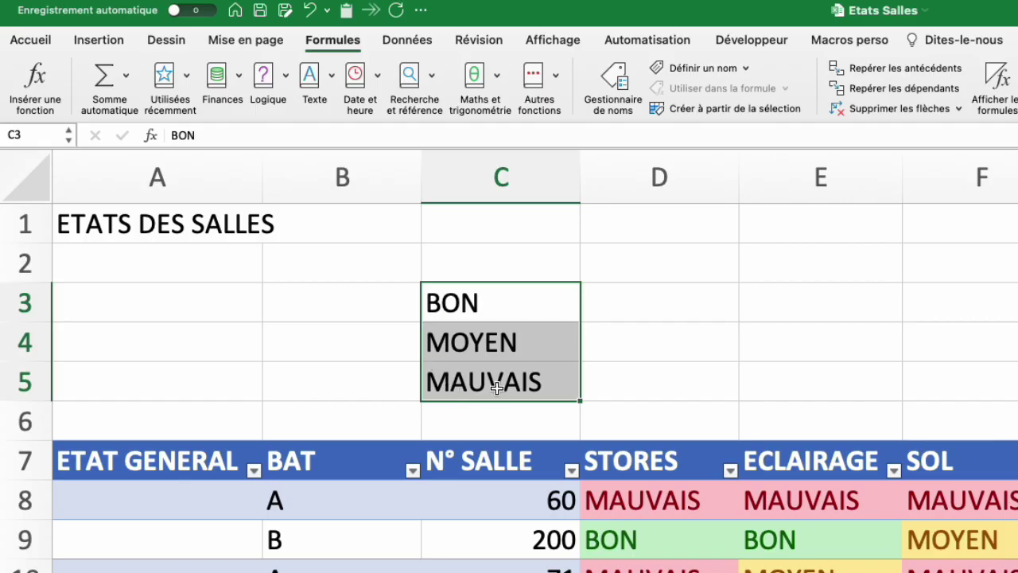
click(34, 136)
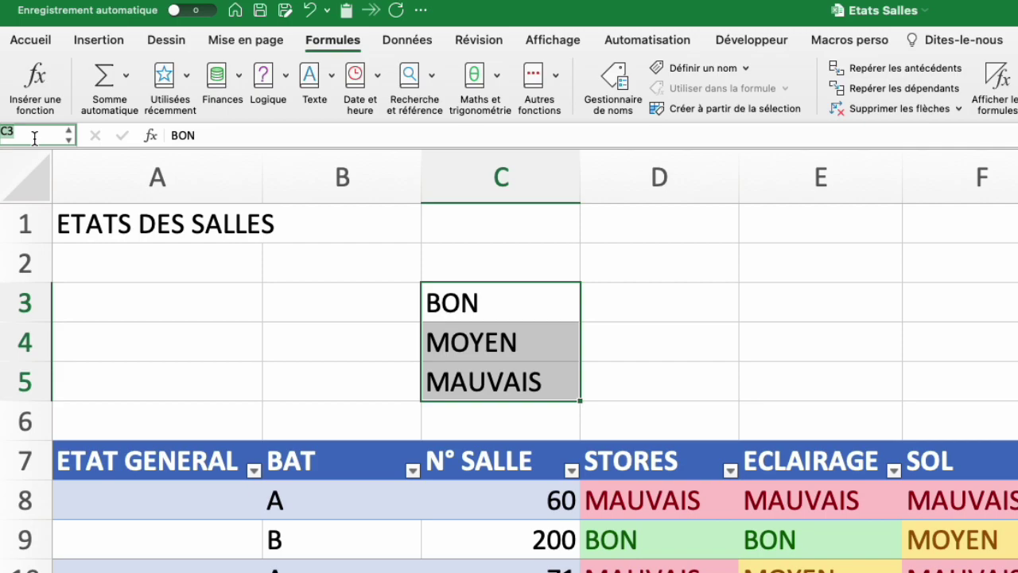
text(bmm)
key(Return)
Enter =NB.SI(data[STORES];bmm) in D3, spilling 15, 13 and 10 into D3:D5
click(680, 298)
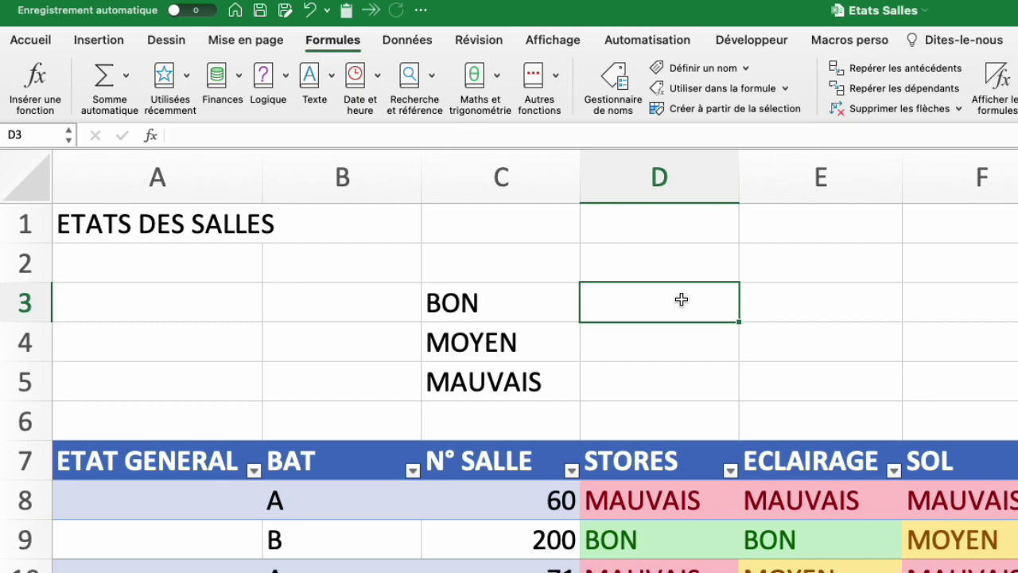
text(=nb.si()
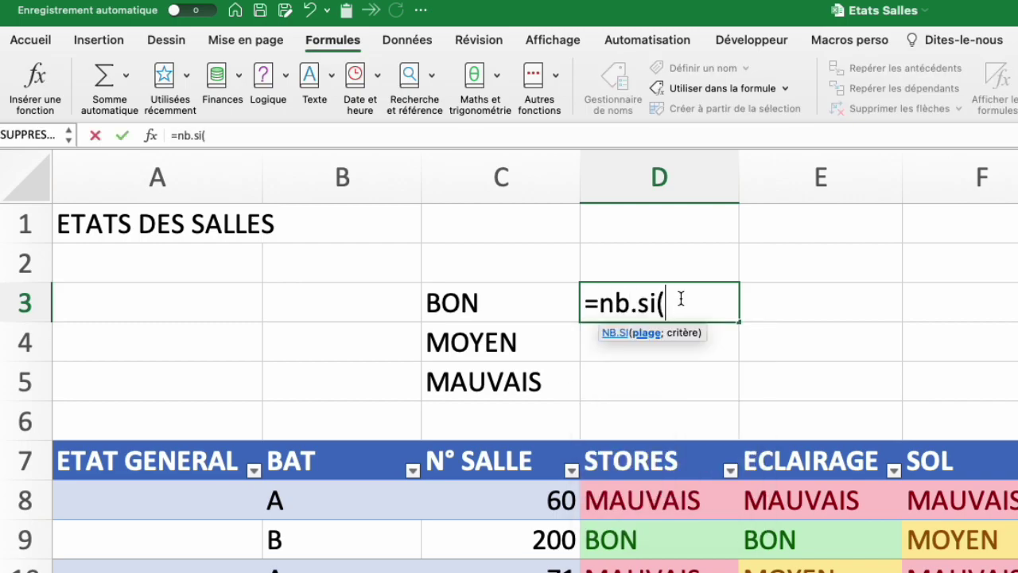
click(628, 443)
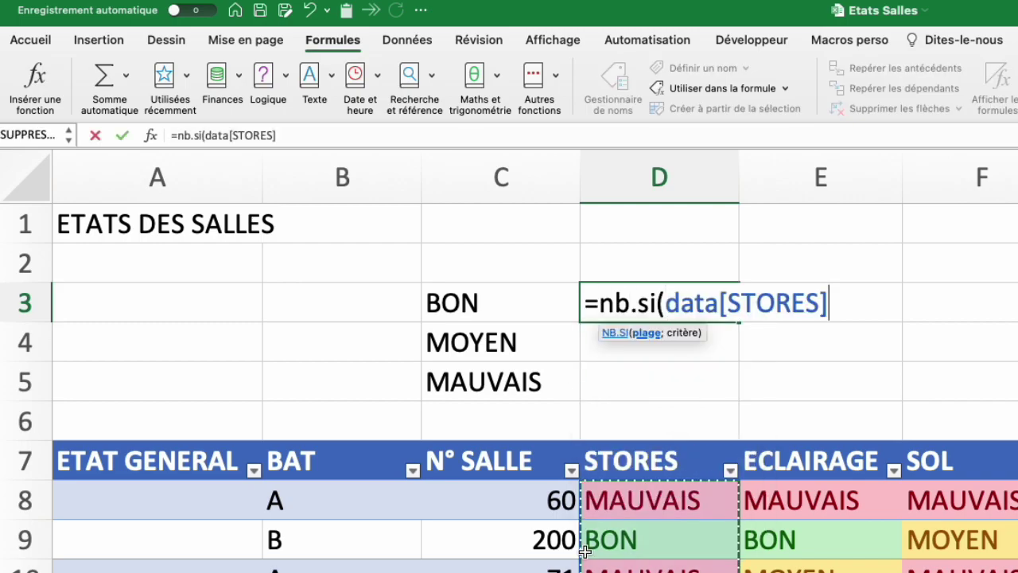
text(;)
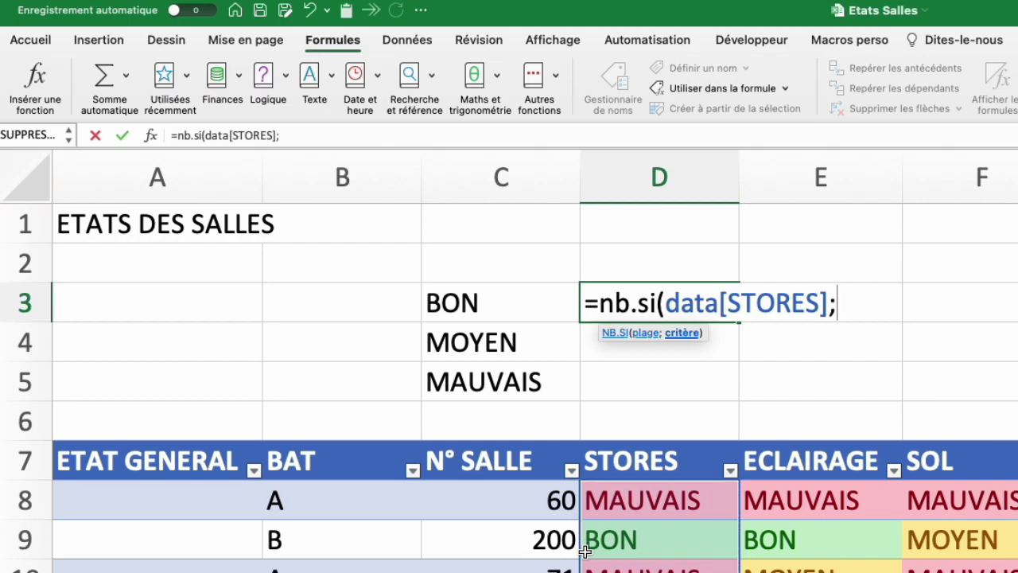
drag(519, 305, 533, 378)
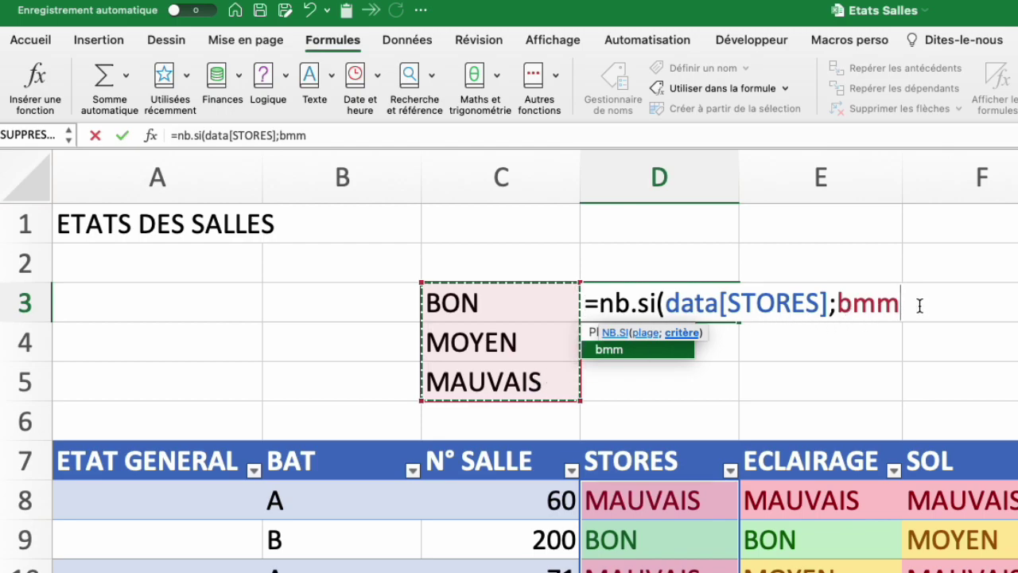
text())
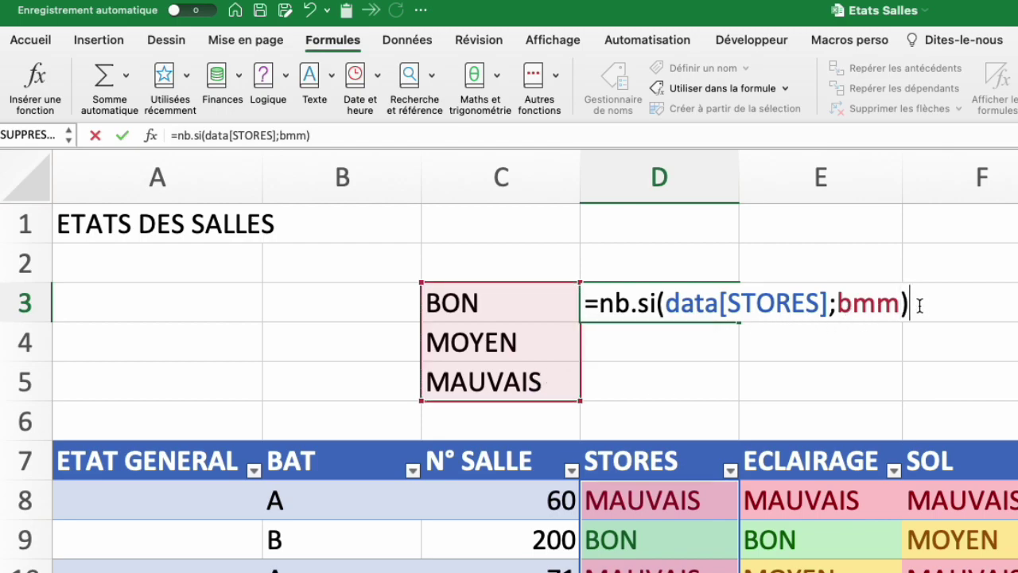
key(Return)
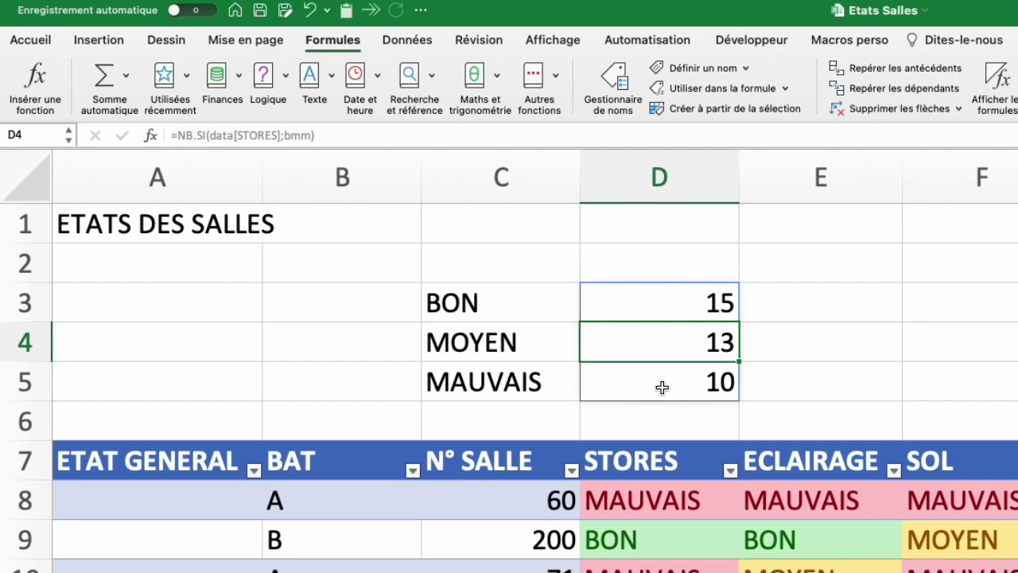
Select the STORES counts D3:D5 and check the SOL count formula in F3
click(701, 307)
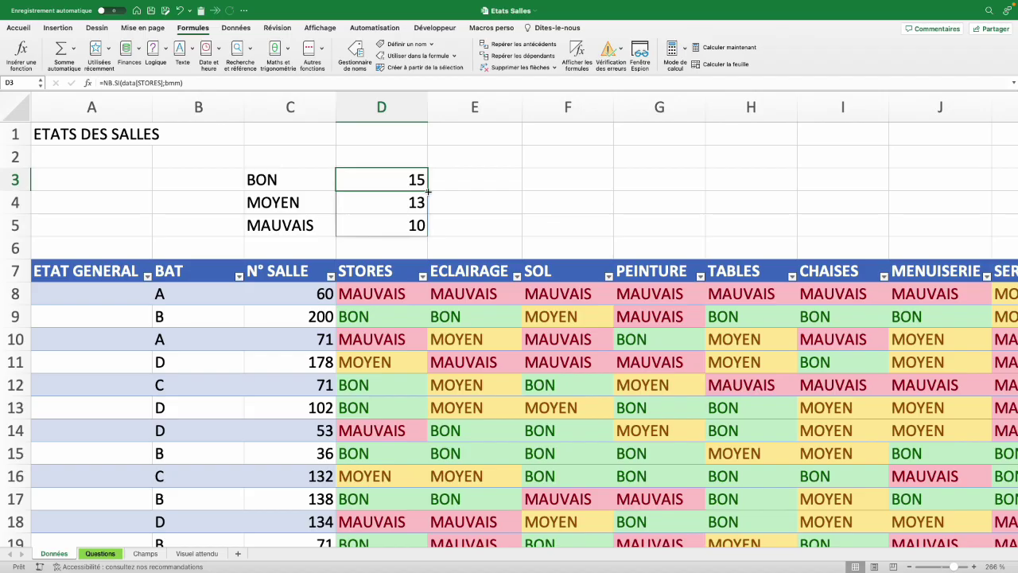
mouse_move(428, 191)
mouse_down()
mouse_move(427, 231)
mouse_move(882, 235)
mouse_up()
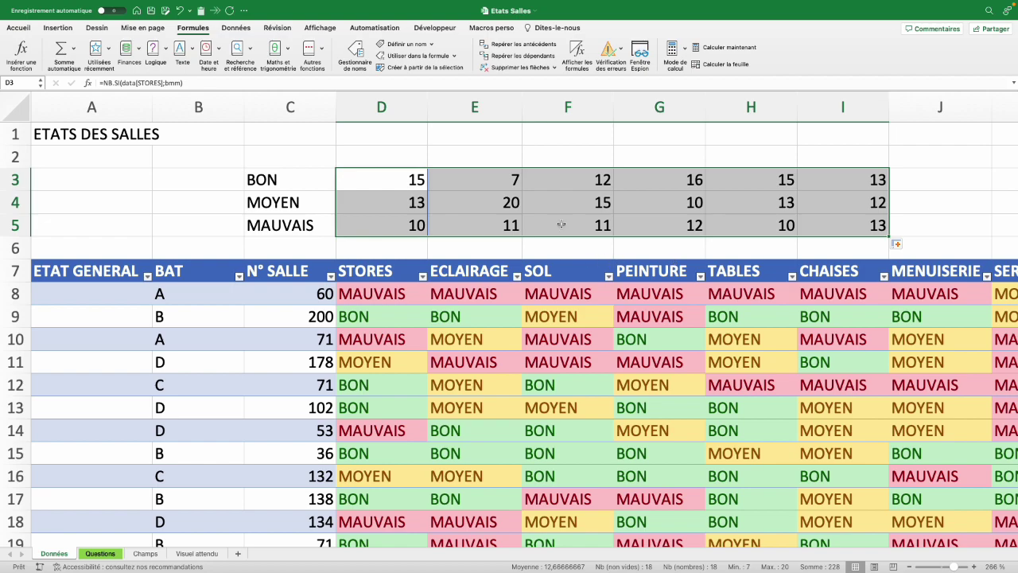
double_click(583, 182)
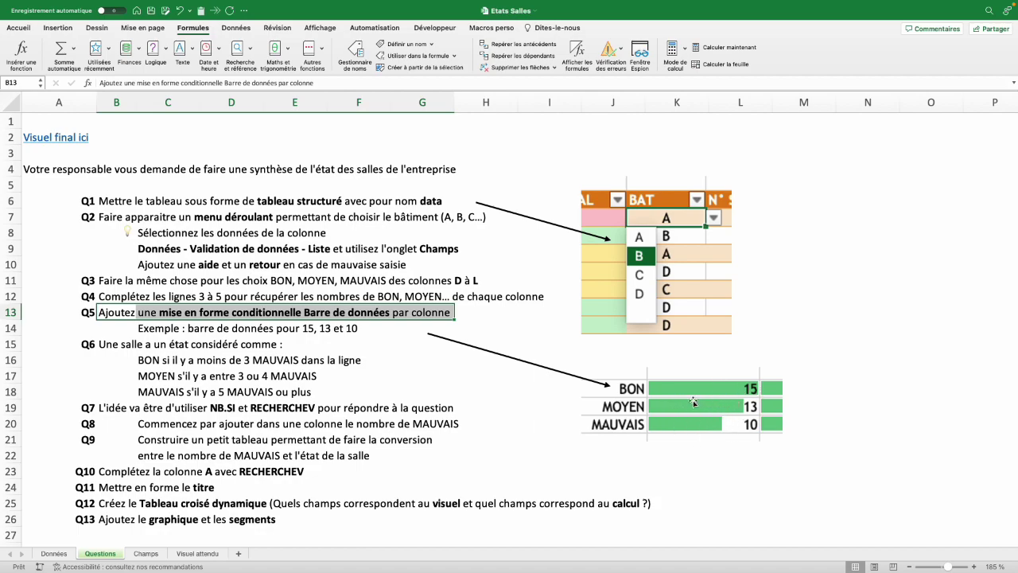
On Données, apply solid green data bars to the STORES counts in D3:D5
click(54, 553)
drag(319, 161, 319, 197)
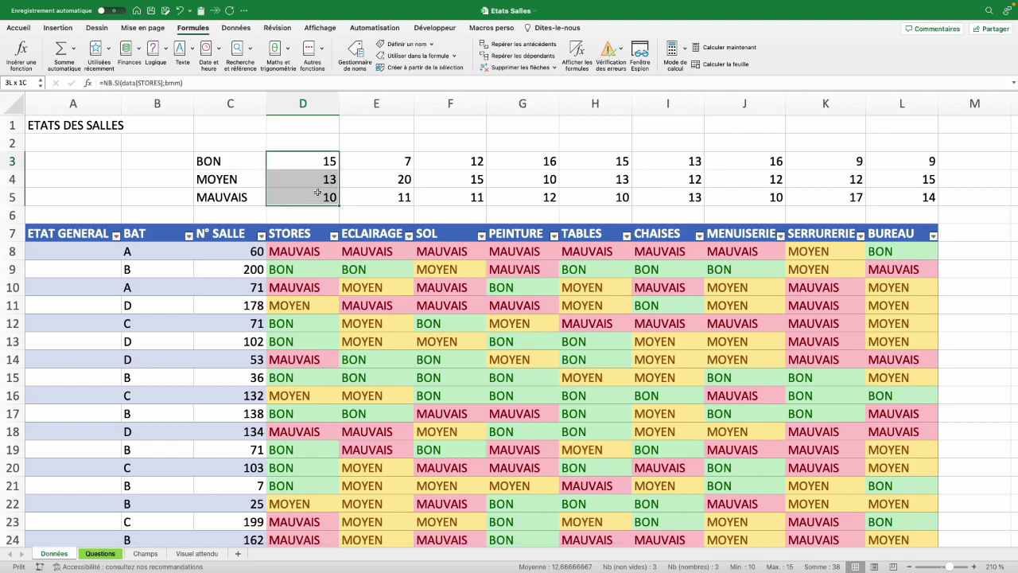
click(19, 28)
click(576, 50)
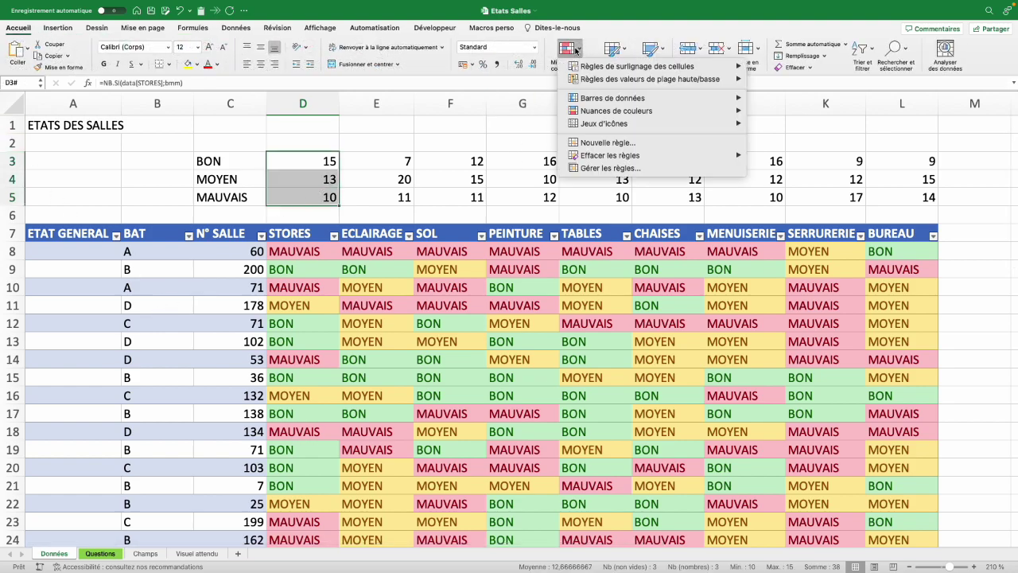
mouse_move(597, 101)
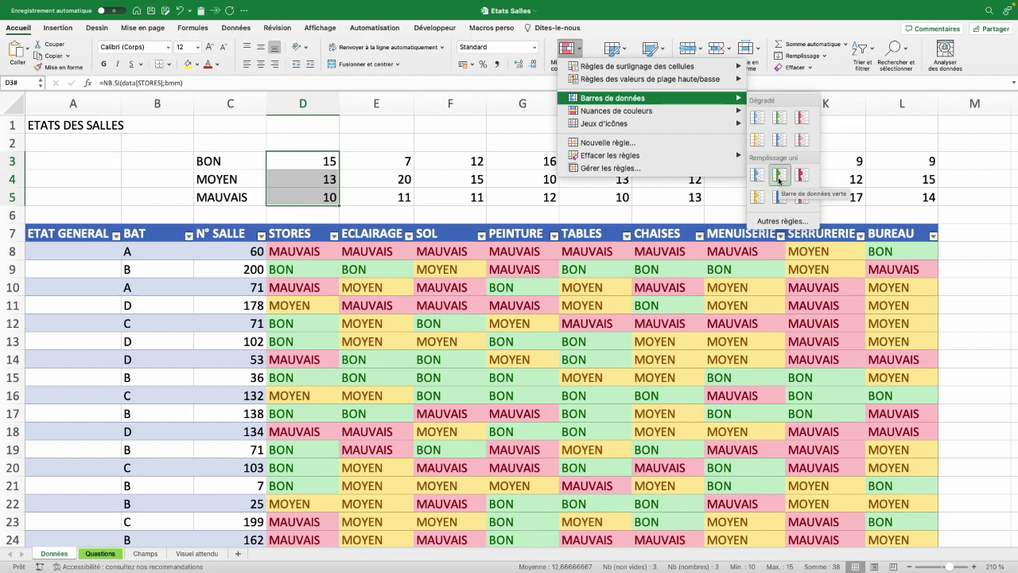
click(778, 175)
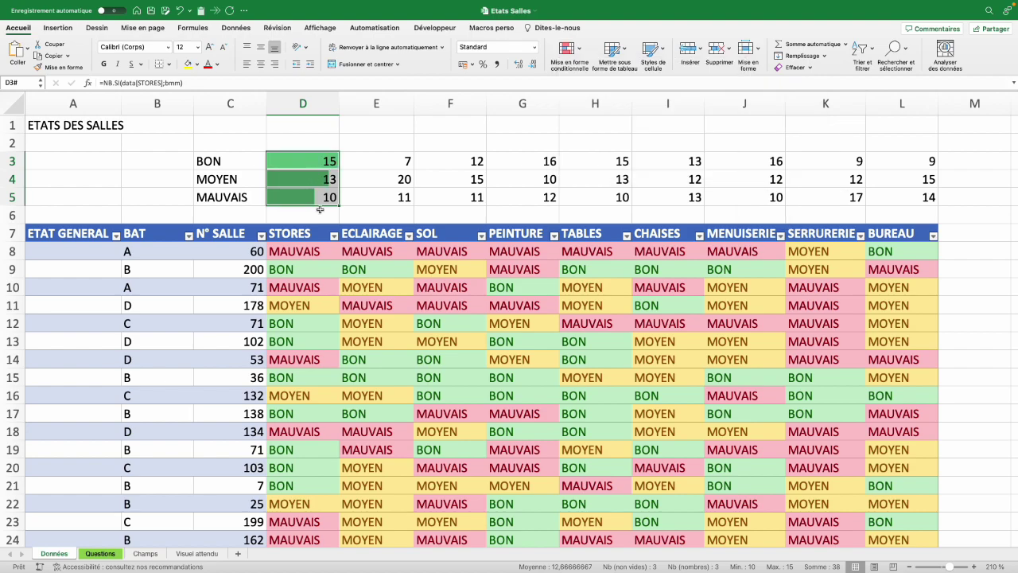
click(315, 252)
Switch D8's state to BON, then back to MAUVAIS
click(343, 253)
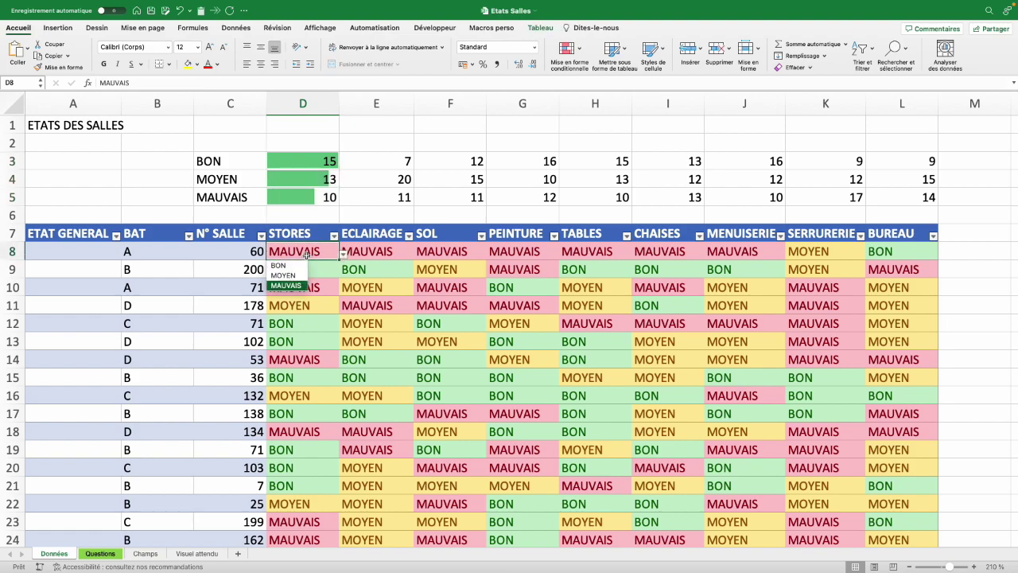
click(284, 266)
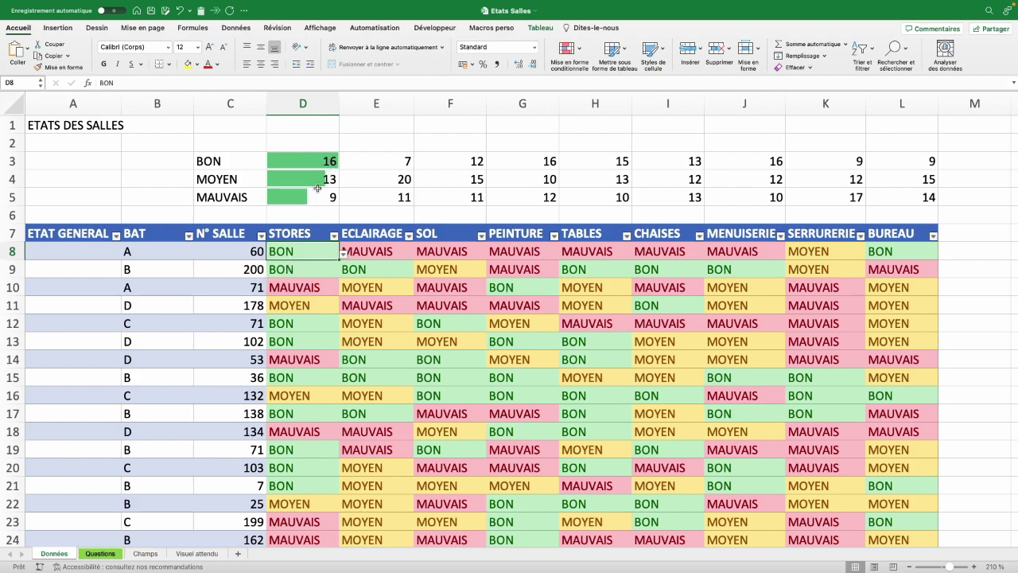
click(342, 253)
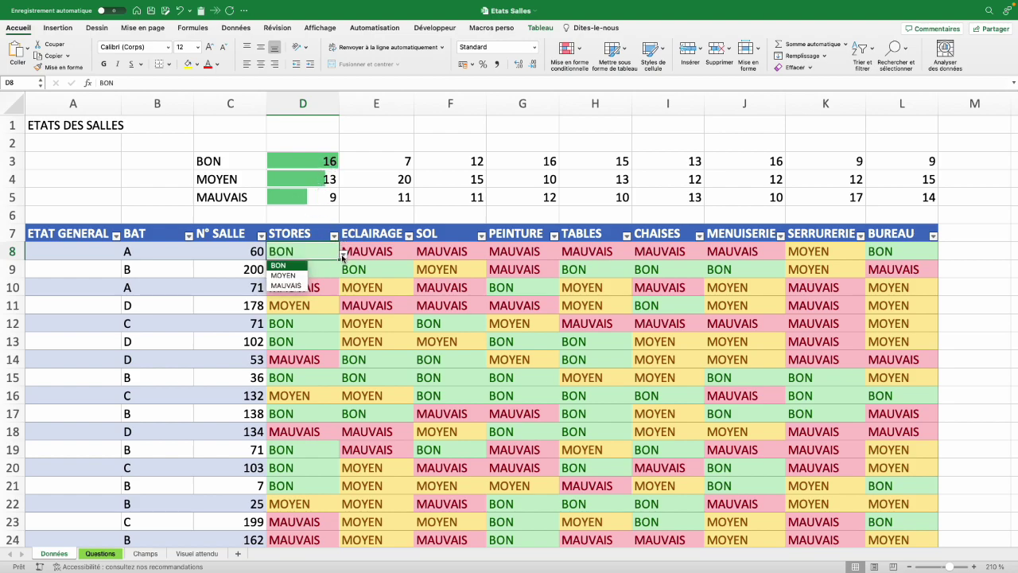
click(285, 285)
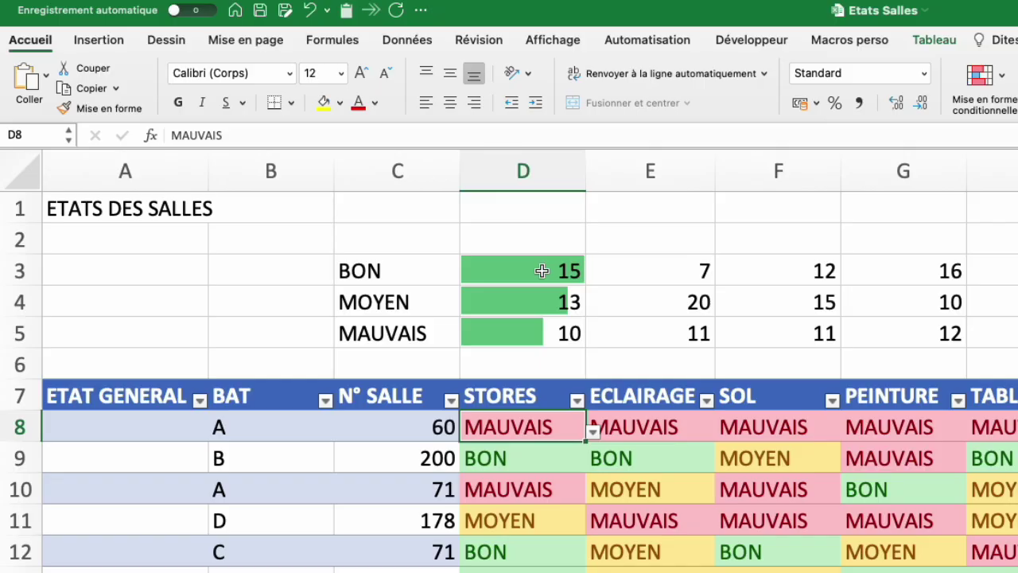
Copy the D3:D5 data-bar format with Reproduire la mise en forme onto E3:L5
drag(315, 159, 311, 193)
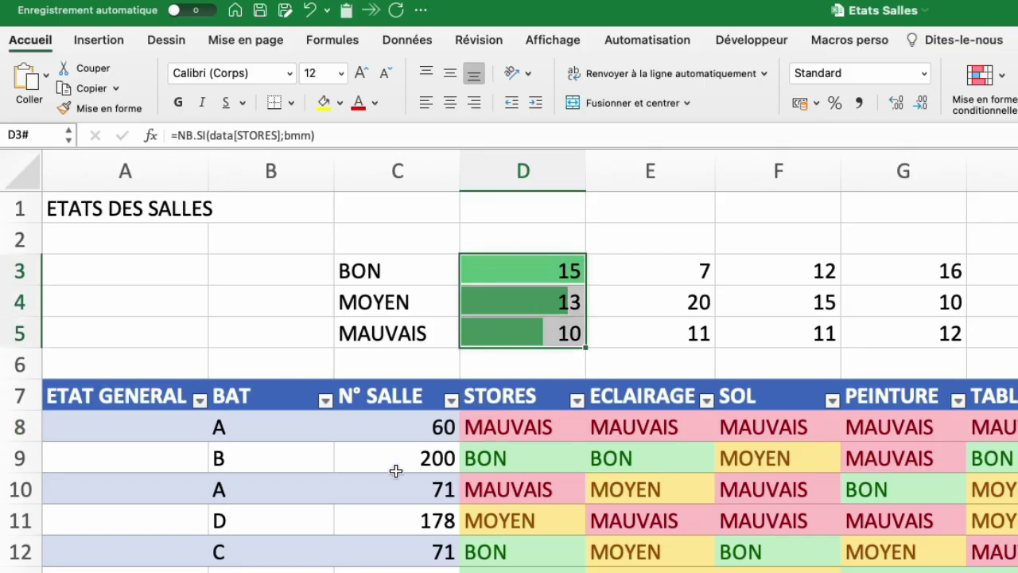
click(67, 112)
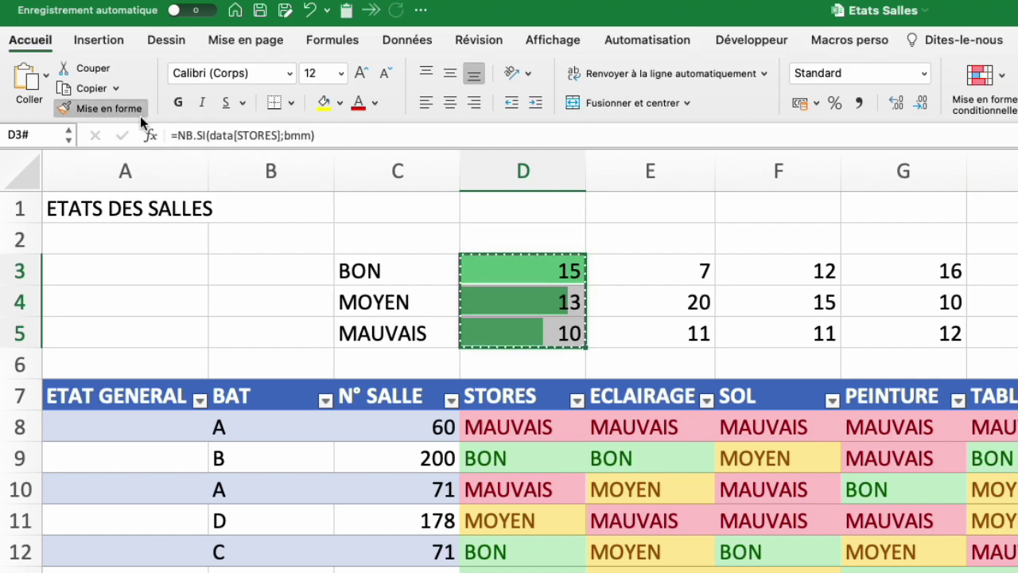
click(688, 273)
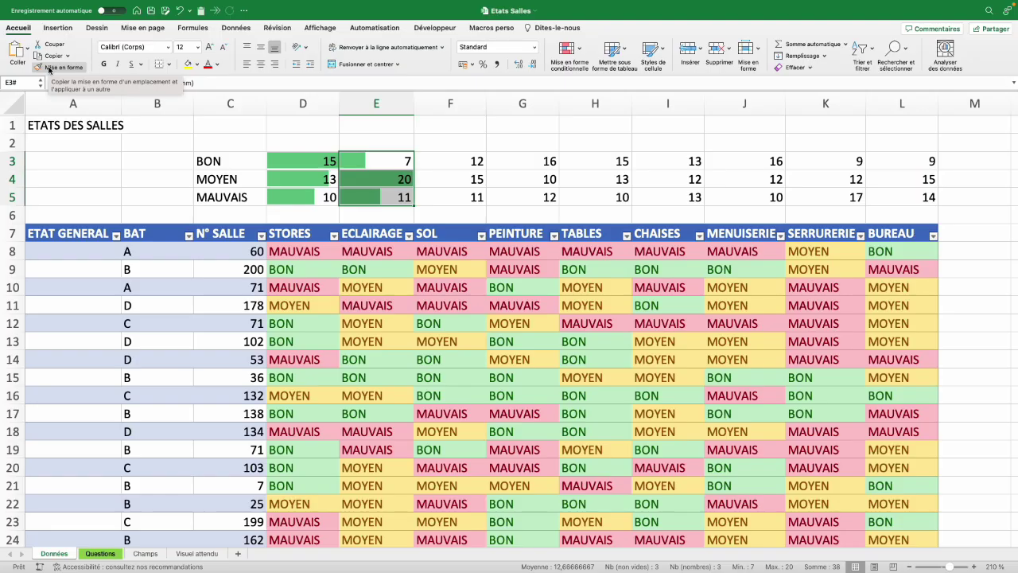
click(50, 67)
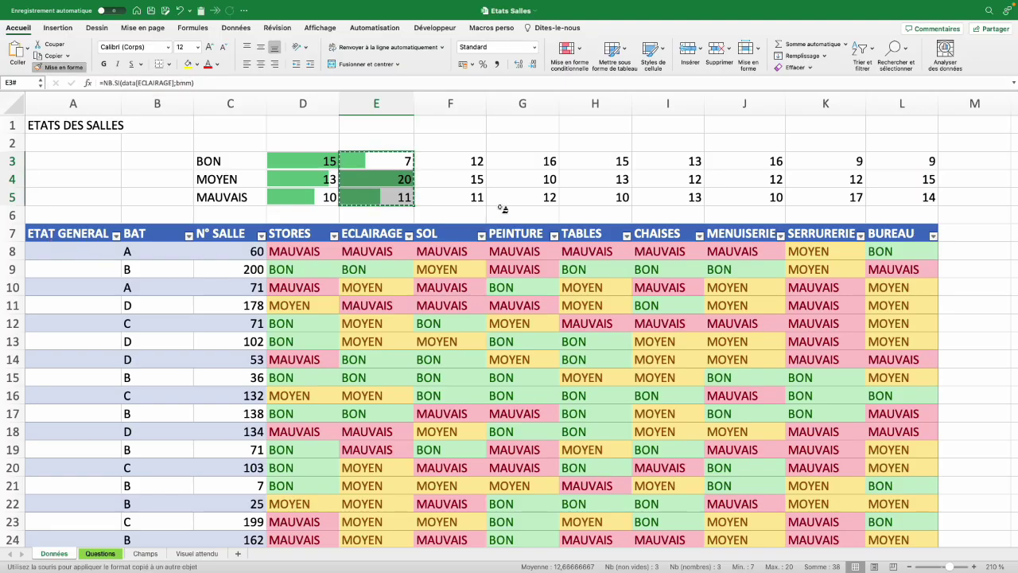
click(463, 163)
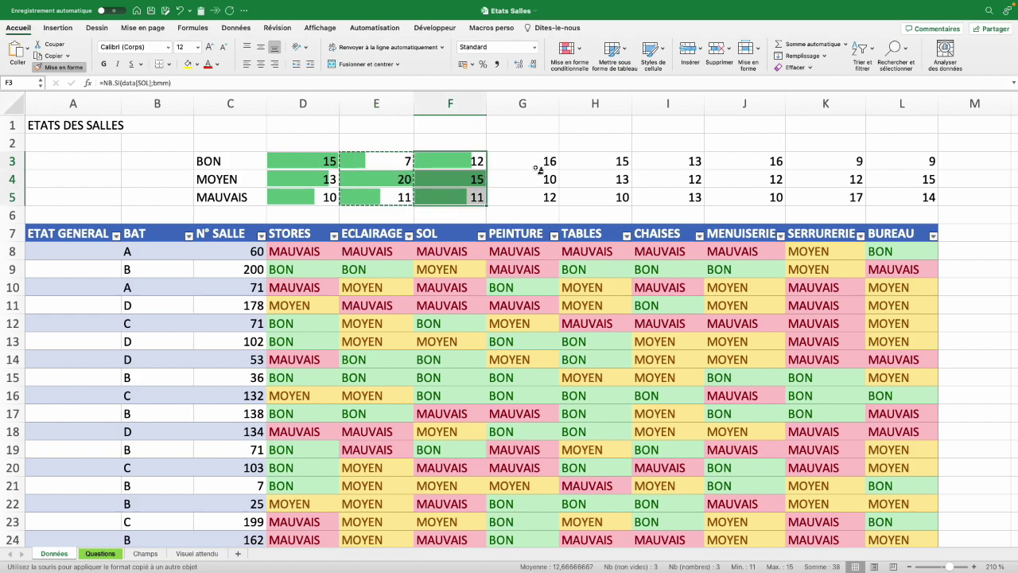
click(538, 168)
click(590, 169)
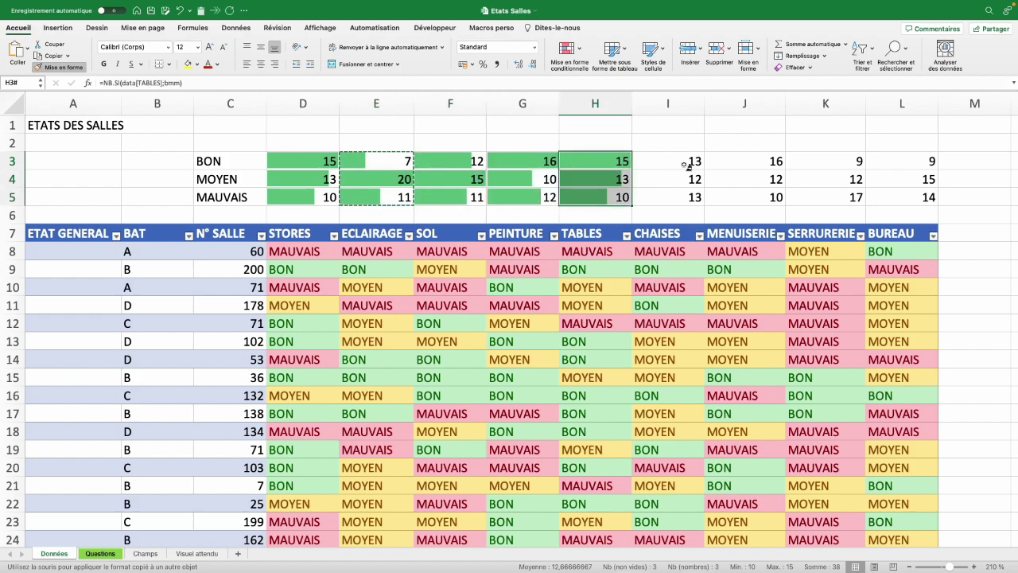
click(893, 166)
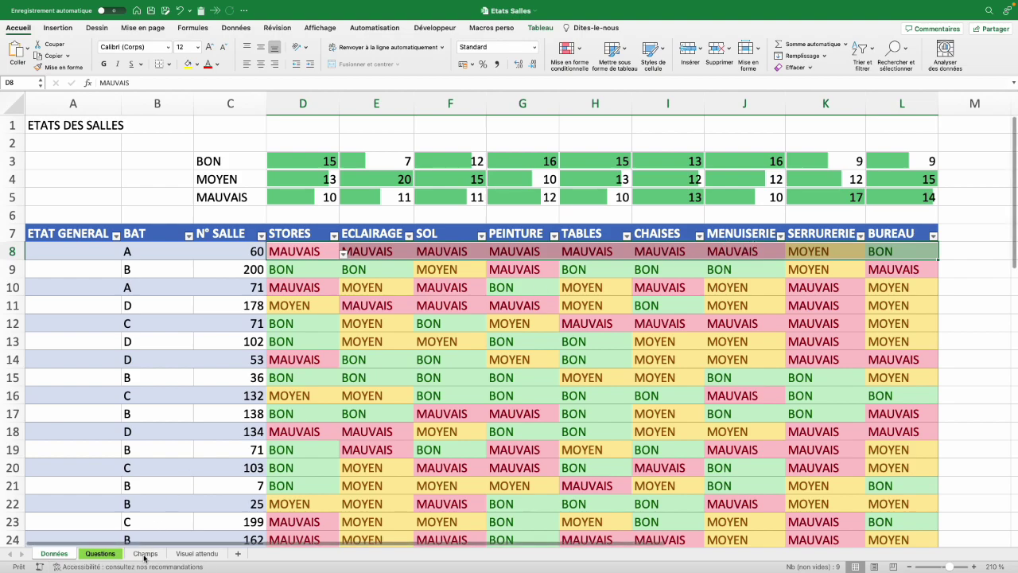
click(99, 554)
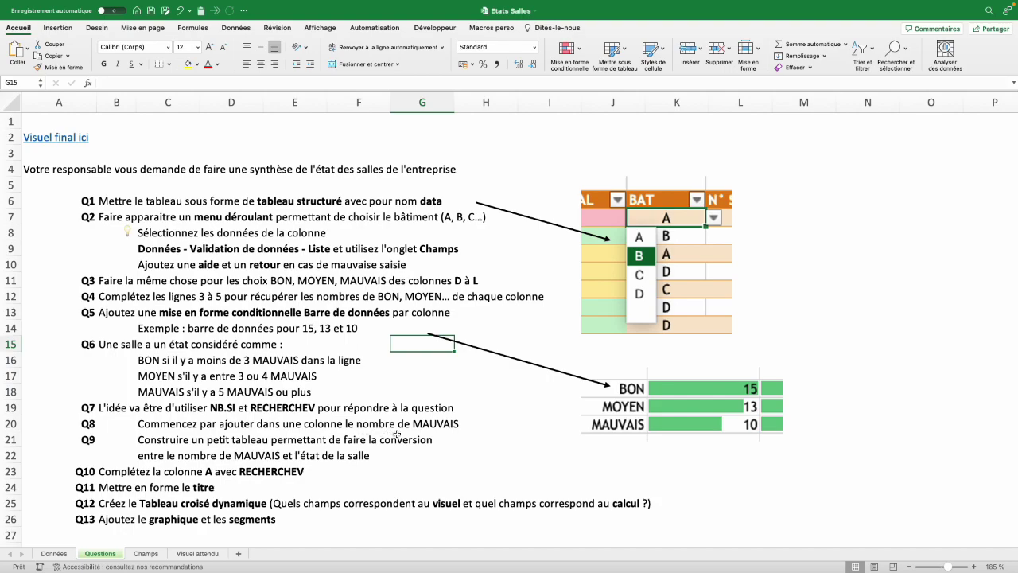
click(54, 552)
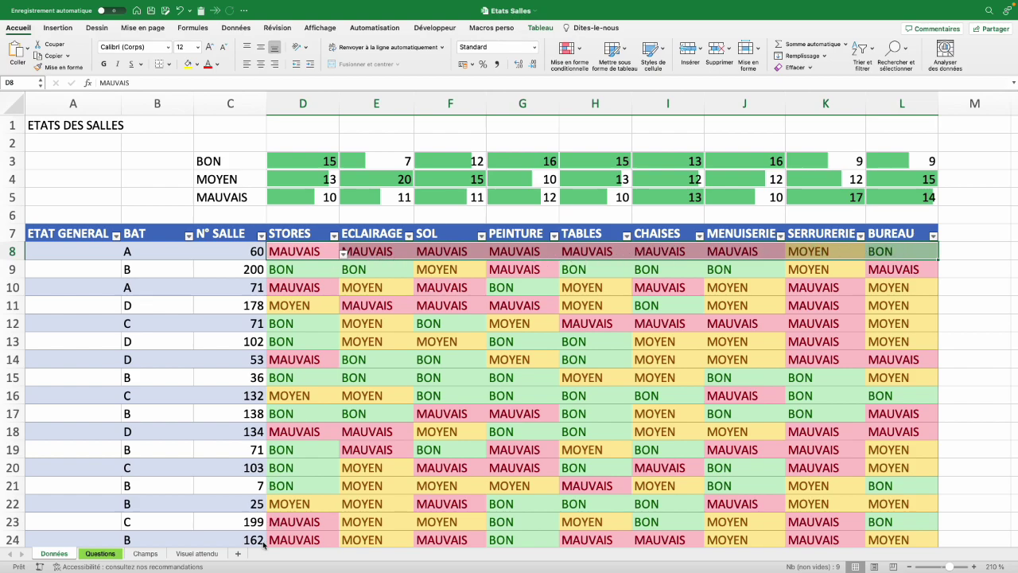
click(136, 253)
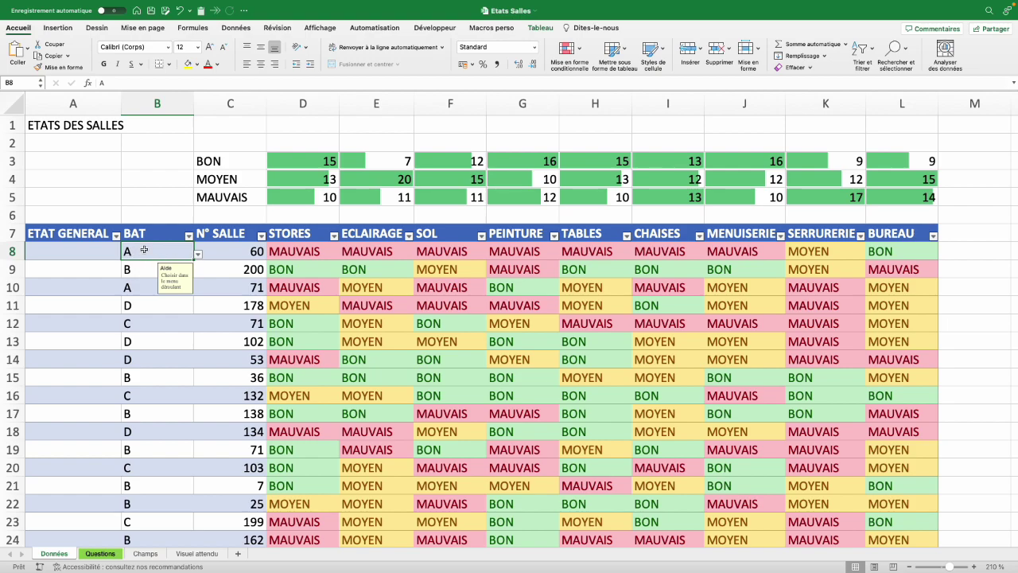
Insert a table column left of BAT headed 'Nb MAUVAIS'
right_click(144, 250)
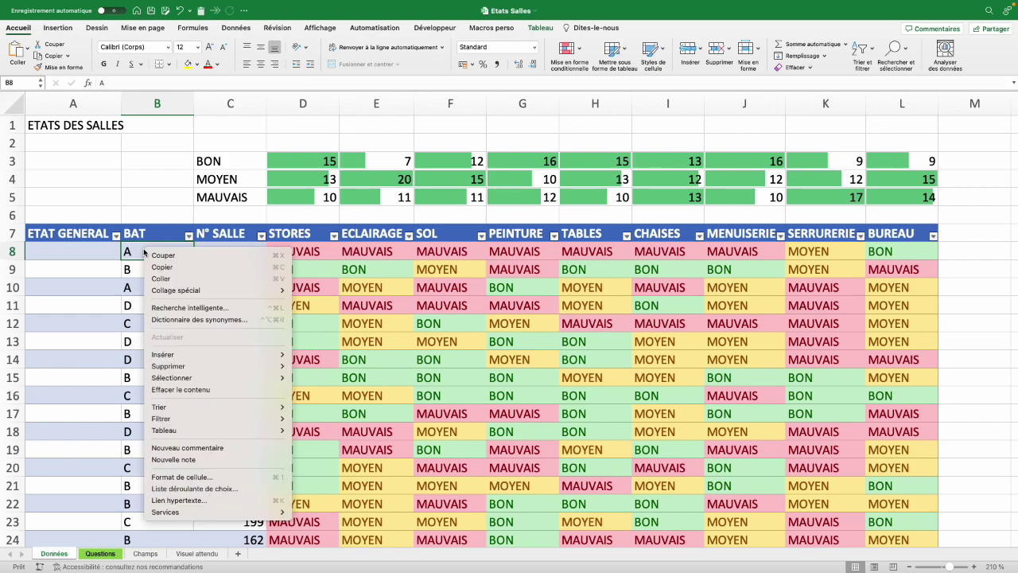
mouse_move(178, 356)
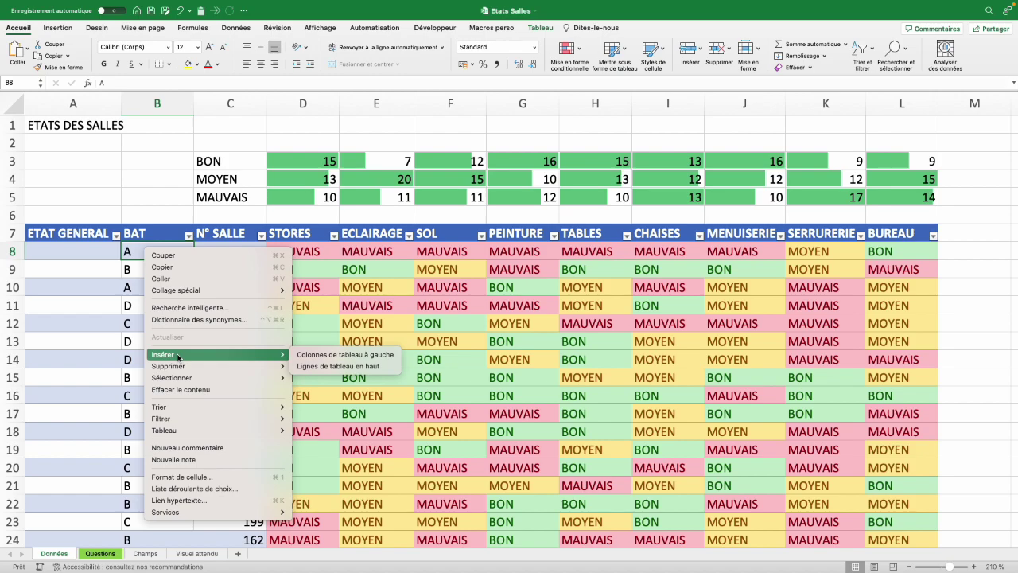
click(372, 355)
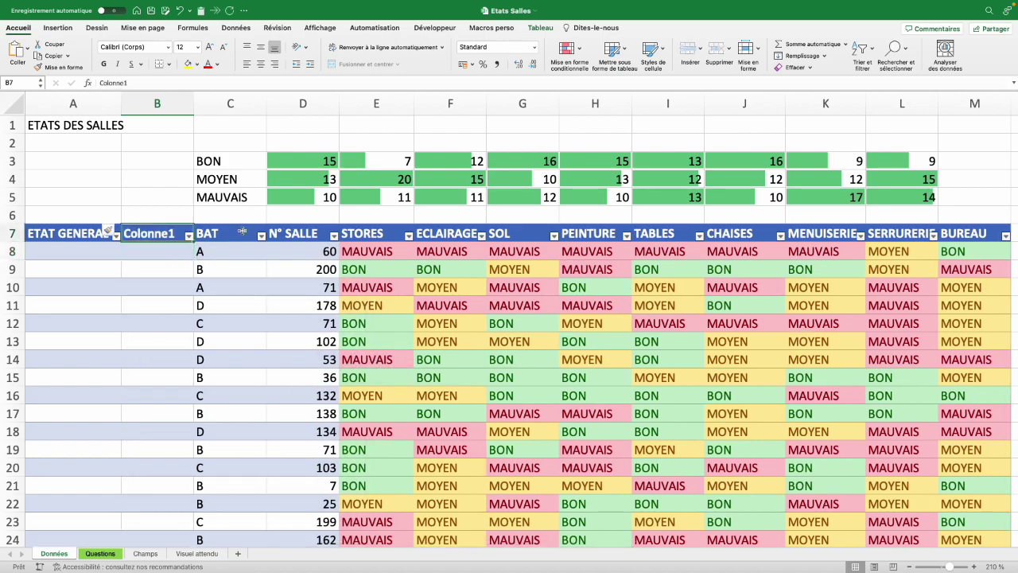
text(Nb MAU)
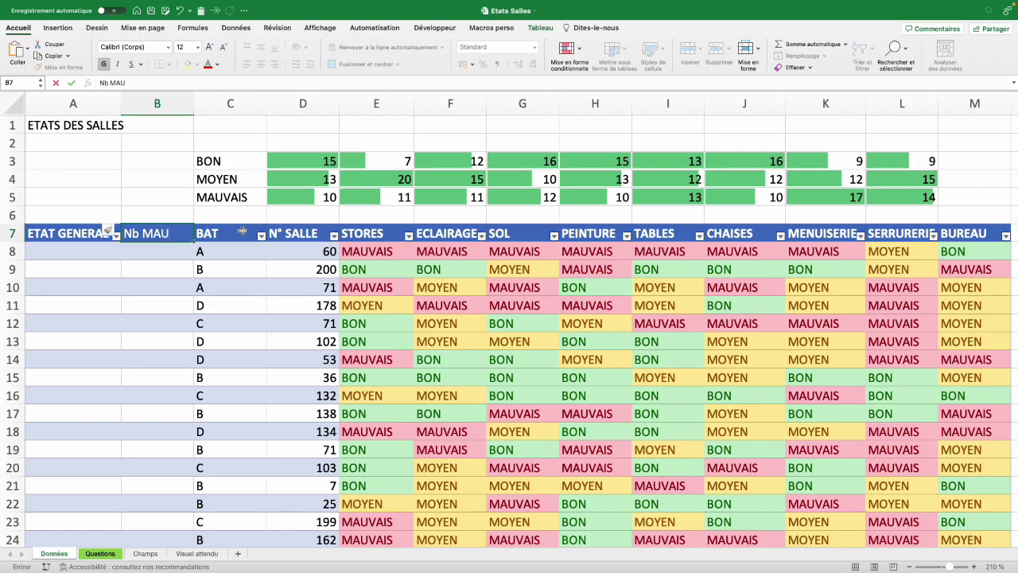
text(VAIS)
key(Return)
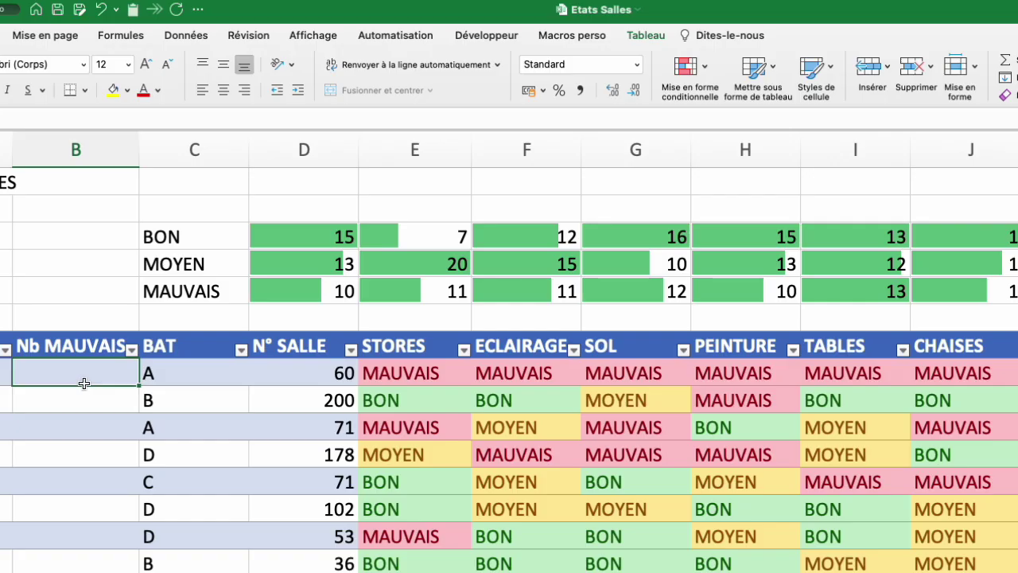
Fill it with =NB.SI(data[@[STORES]:[BUREAU]];"mauvais") to count each room's MAUVAIS ratings
text(=nb.s)
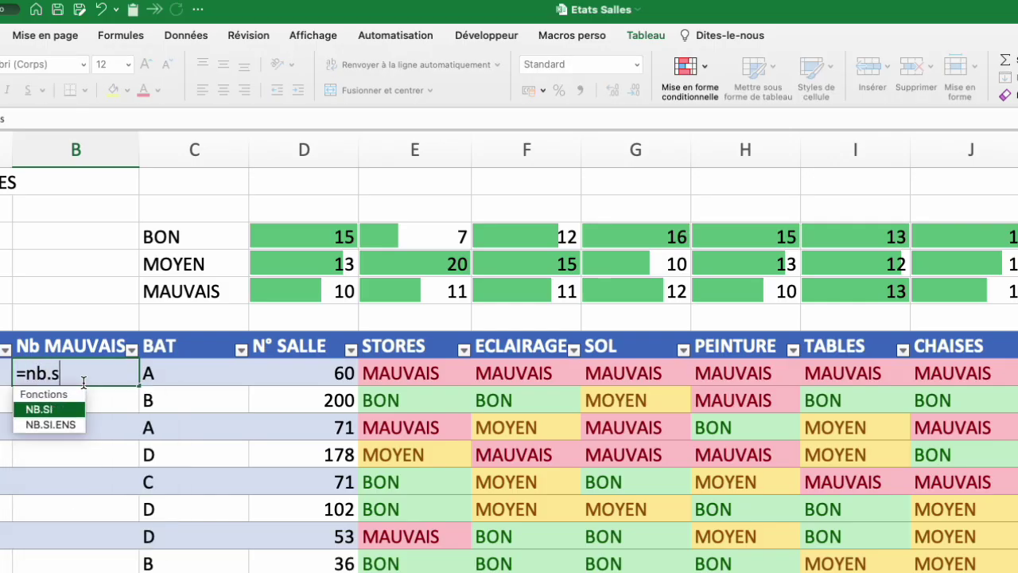
text(i()
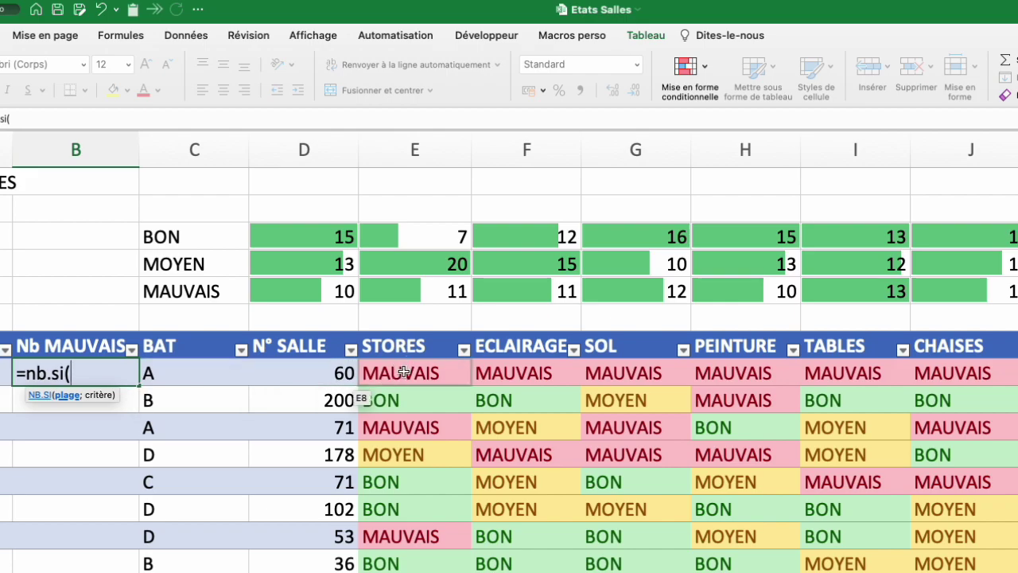
drag(425, 373, 1016, 373)
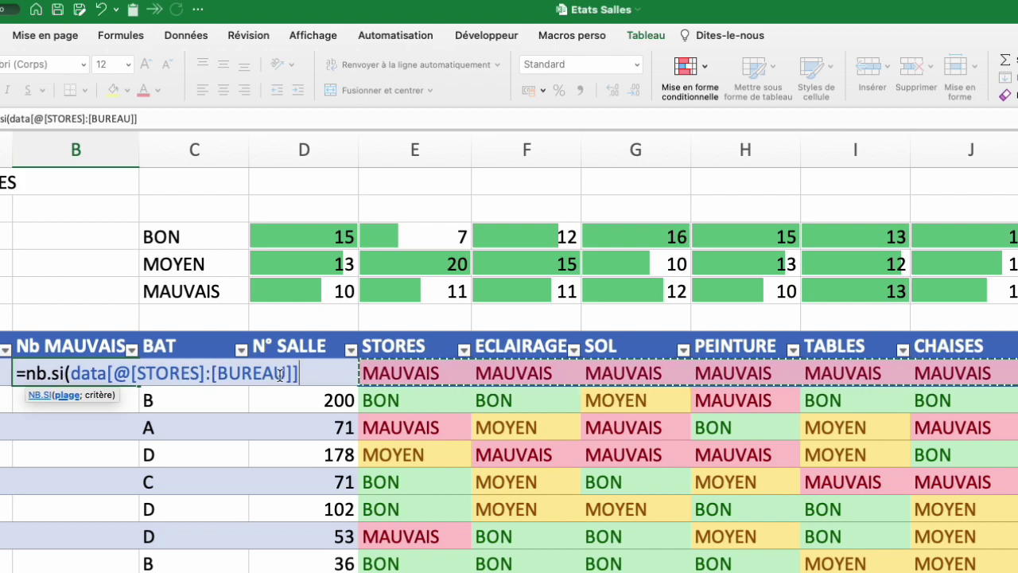
text(;)
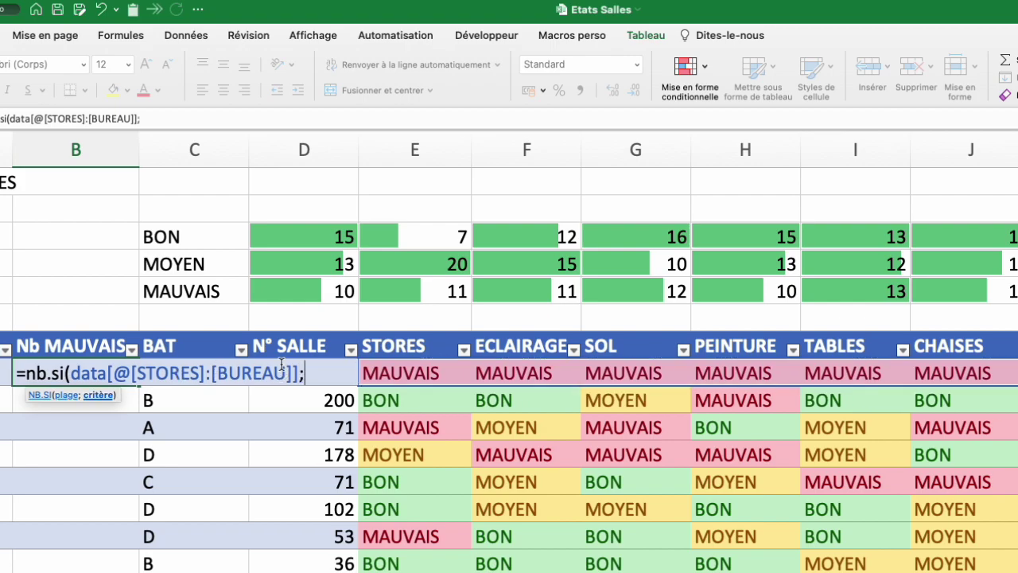
text(")
text(mauvais)
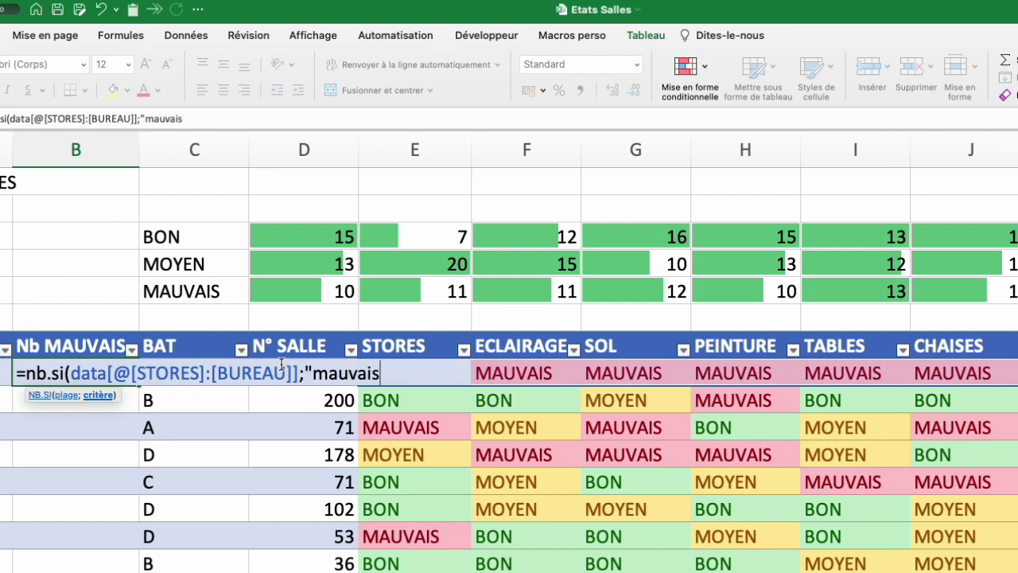
text("))
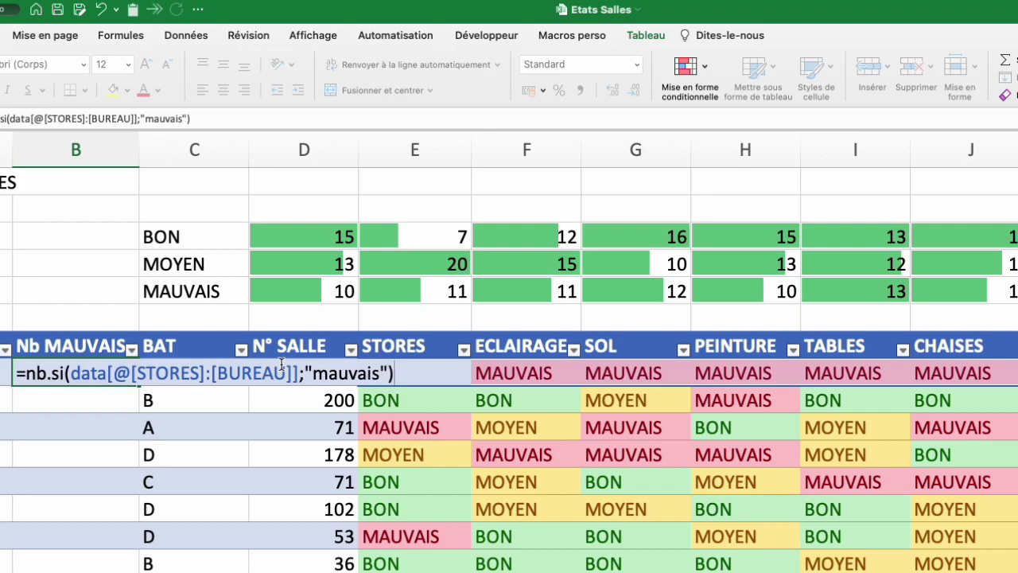
key(Return)
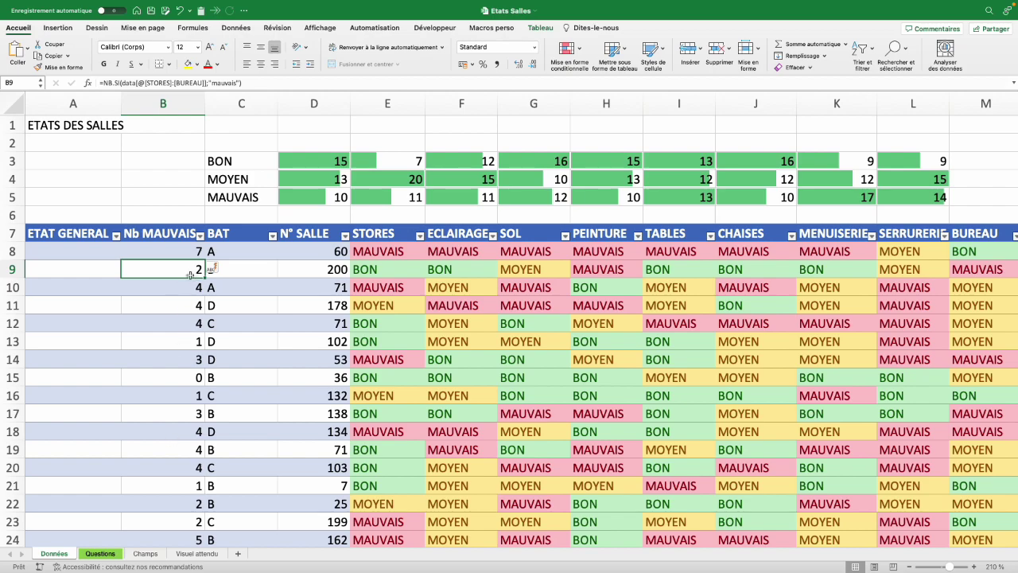
Inspect row 9: its MAUVAIS count in B9 and its PEINTURE and BUREAU ratings
click(13, 268)
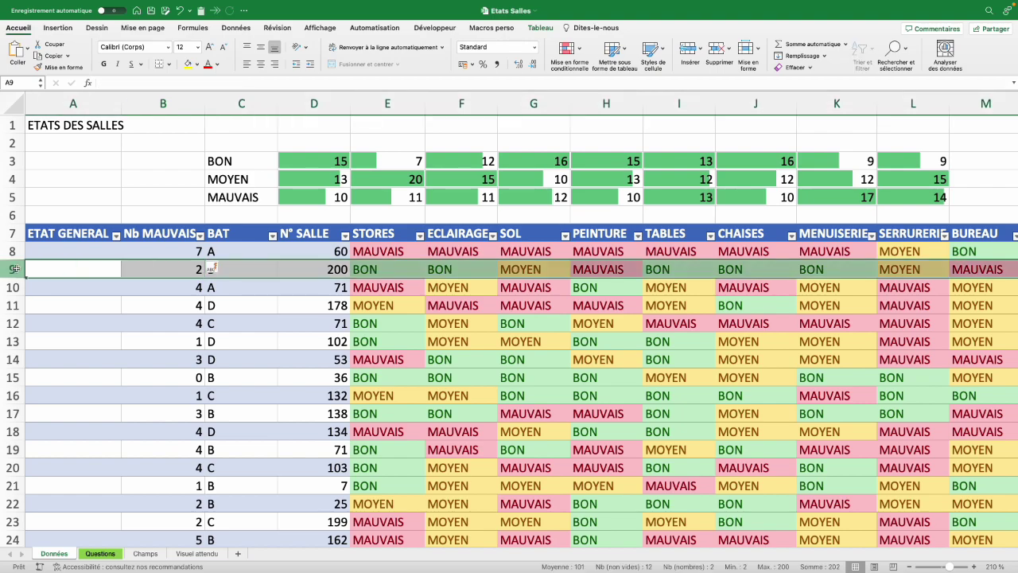
click(187, 269)
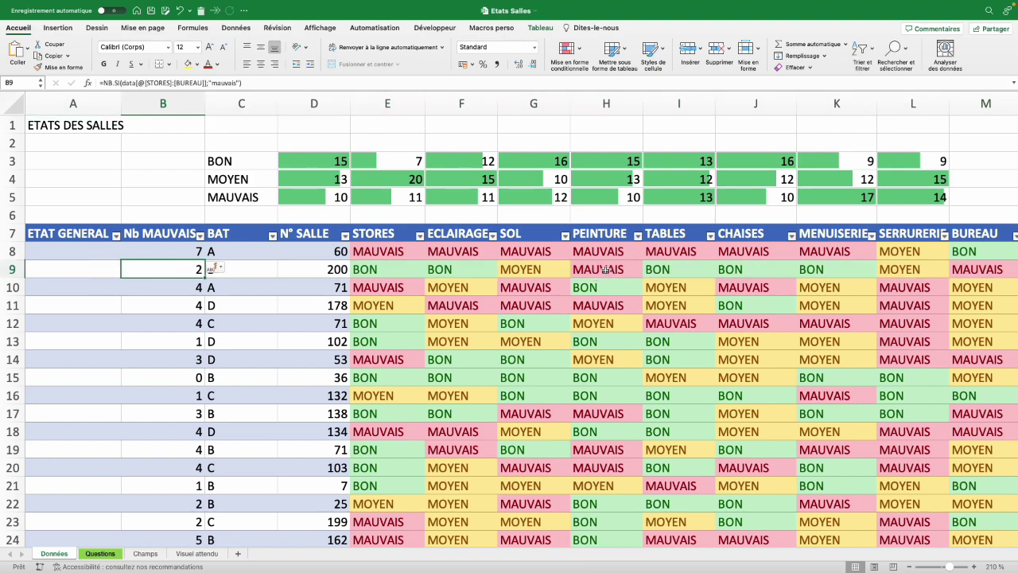
click(607, 270)
click(984, 269)
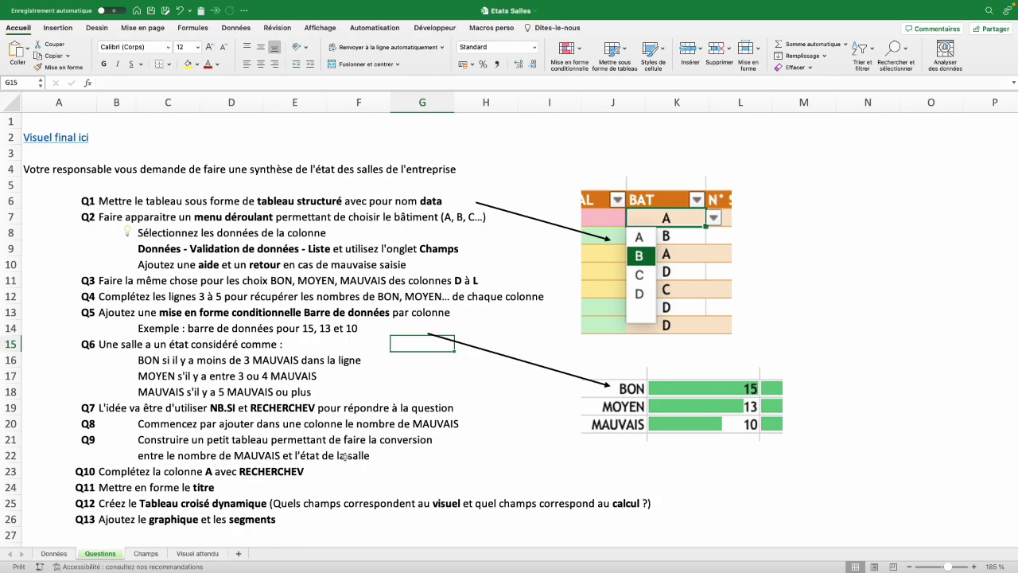
In M6:N9, enter headers Nb MAUVAIS and Etat with states BON, MOYEN, MAUVAIS
drag(788, 201, 883, 280)
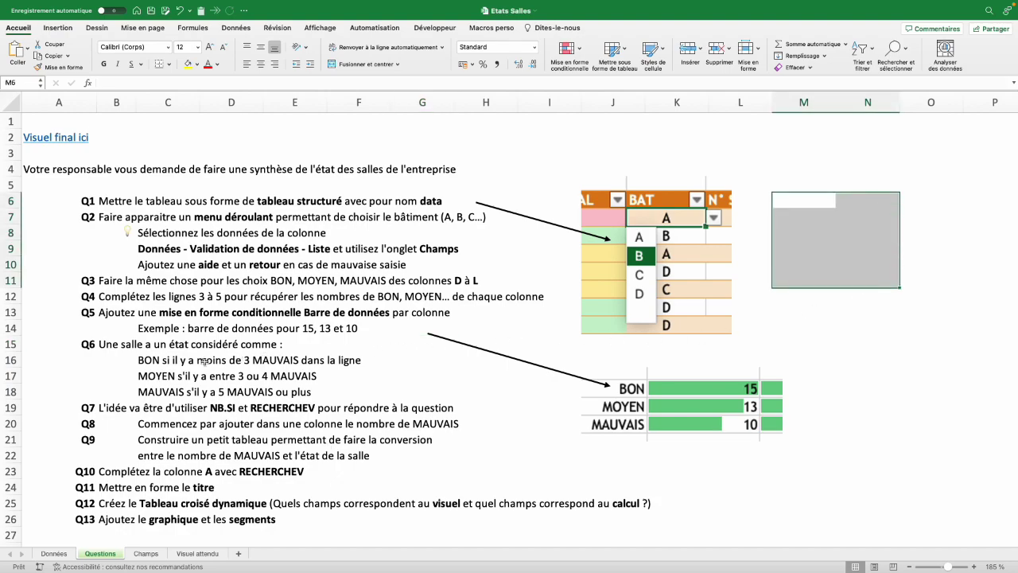
text(Nb )
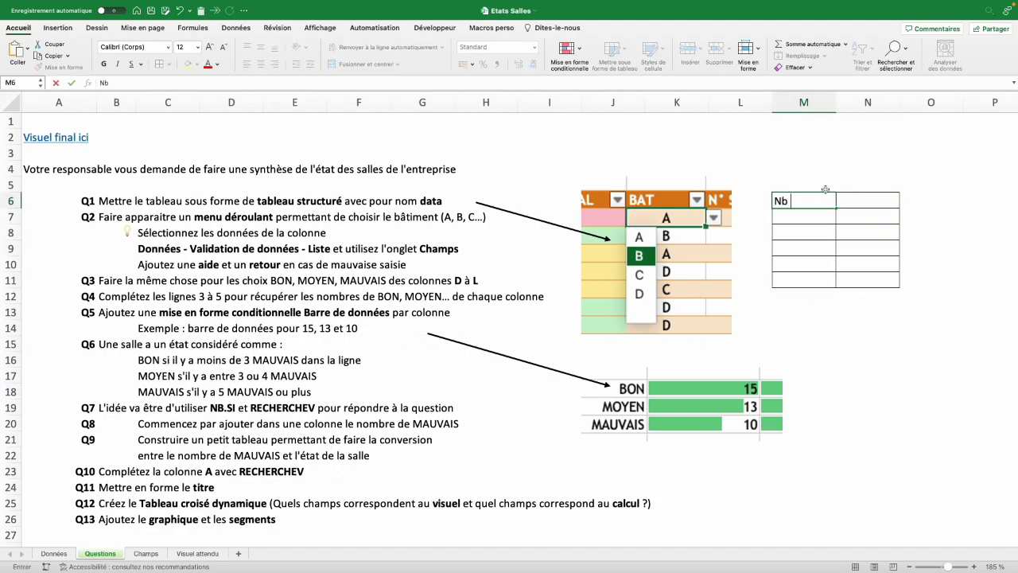
text(MAUVAIS)
key(Tab)
text(Etat)
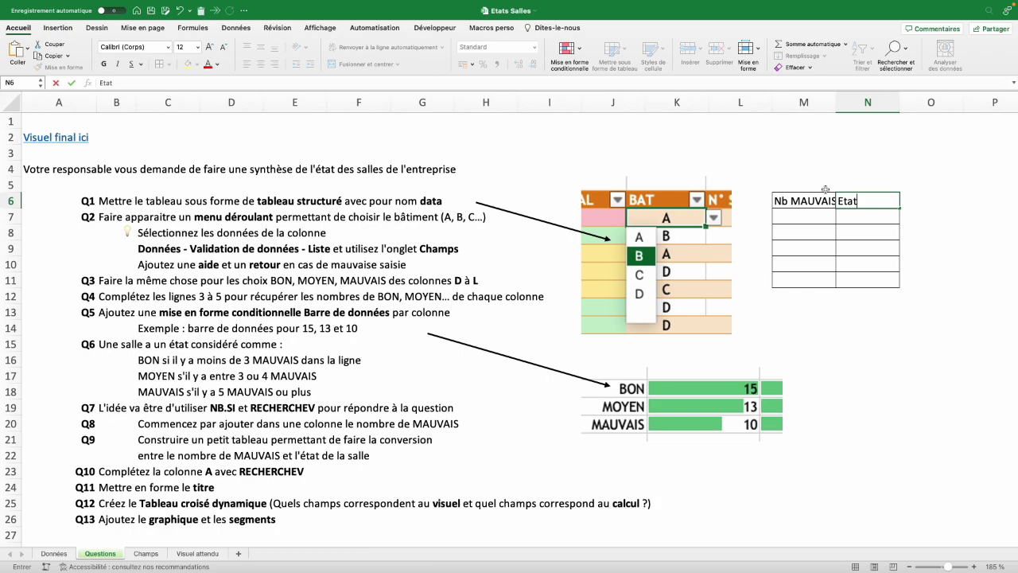
key(Return)
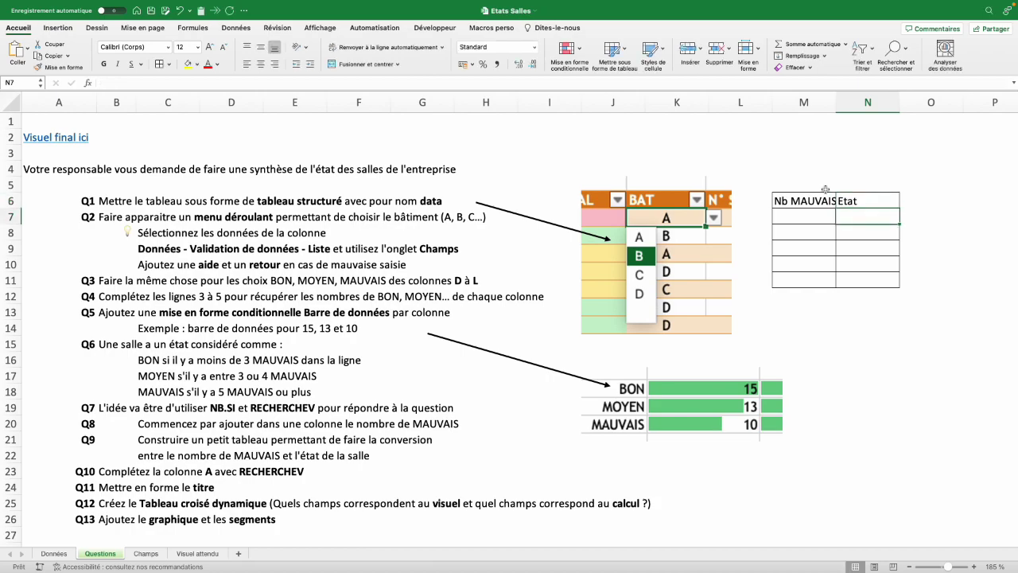
text(BON)
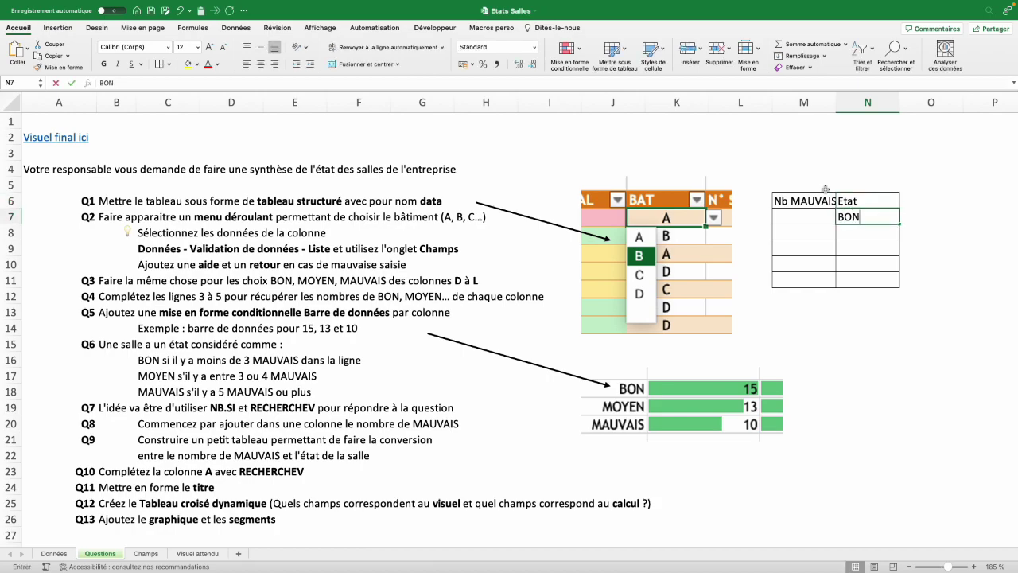
key(Return)
text(MOYEN)
key(Return)
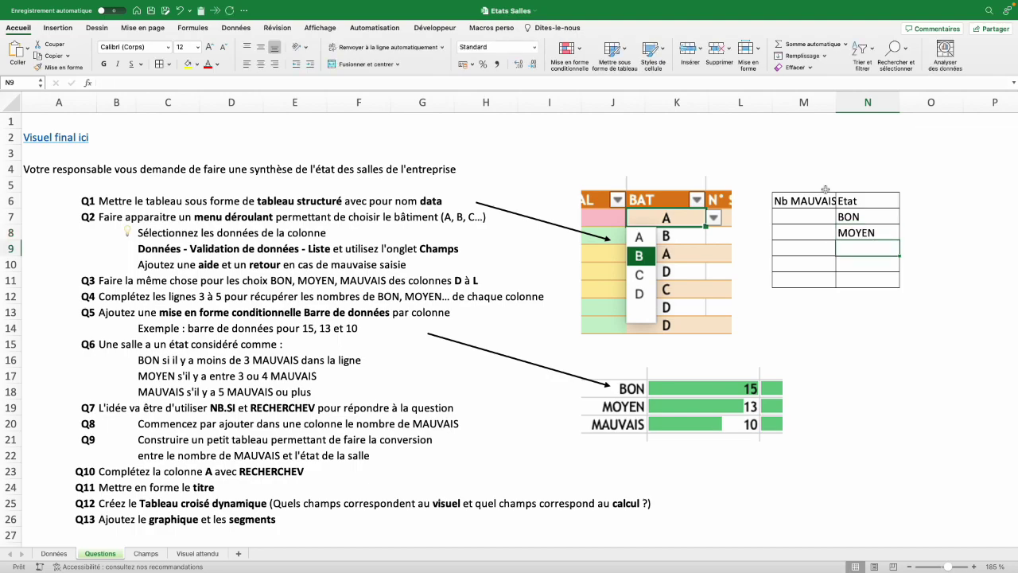
text(MAUVAIS)
click(751, 312)
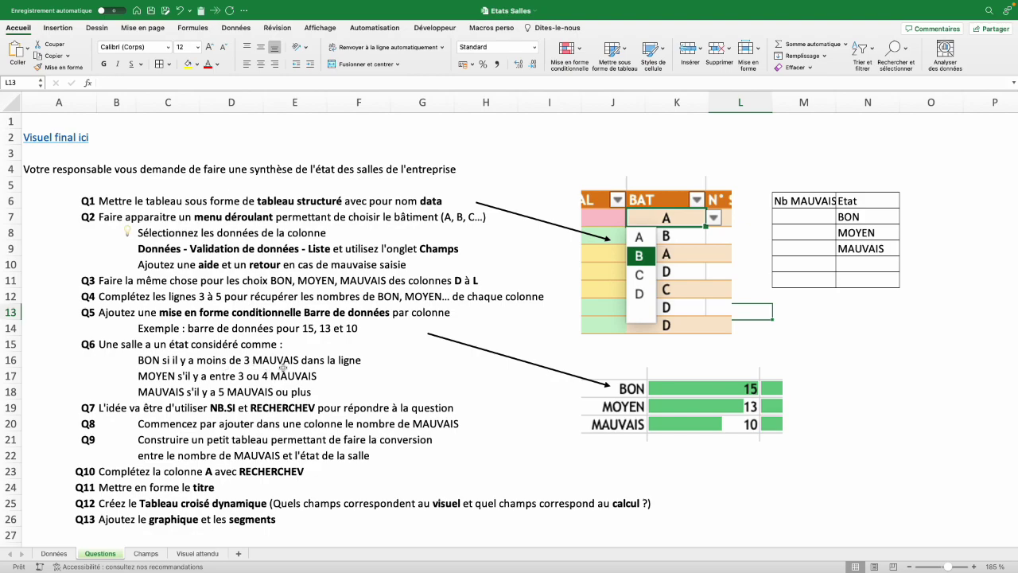
Enter the MAUVAIS thresholds 0, 3 and 5 in M7:M9
click(794, 216)
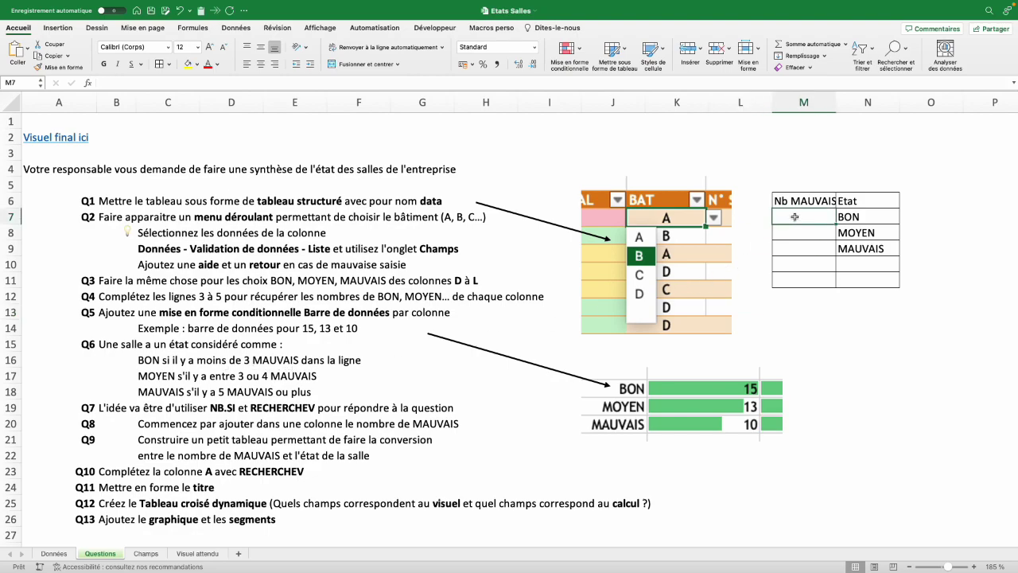
text(0)
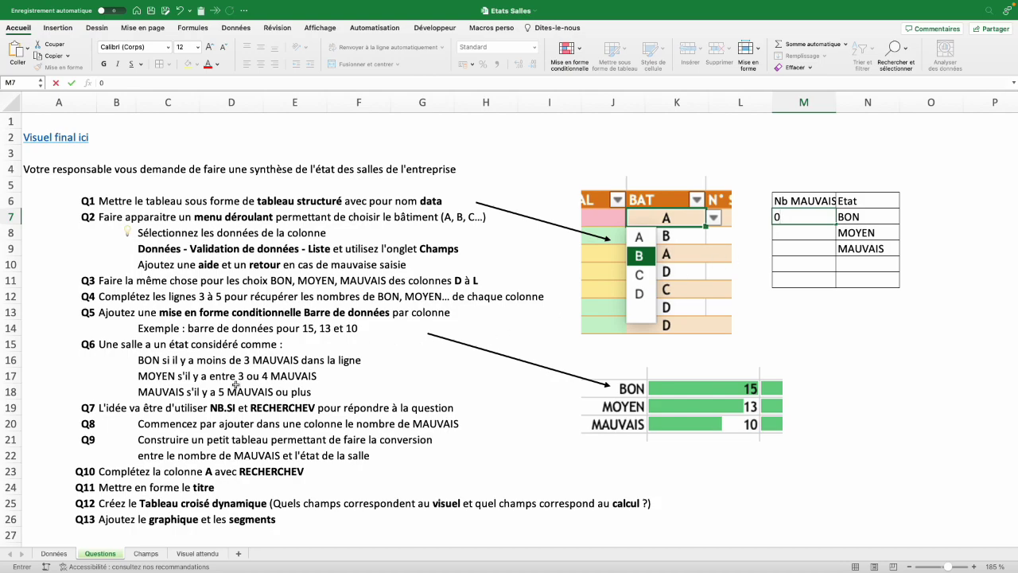
click(799, 233)
text(3)
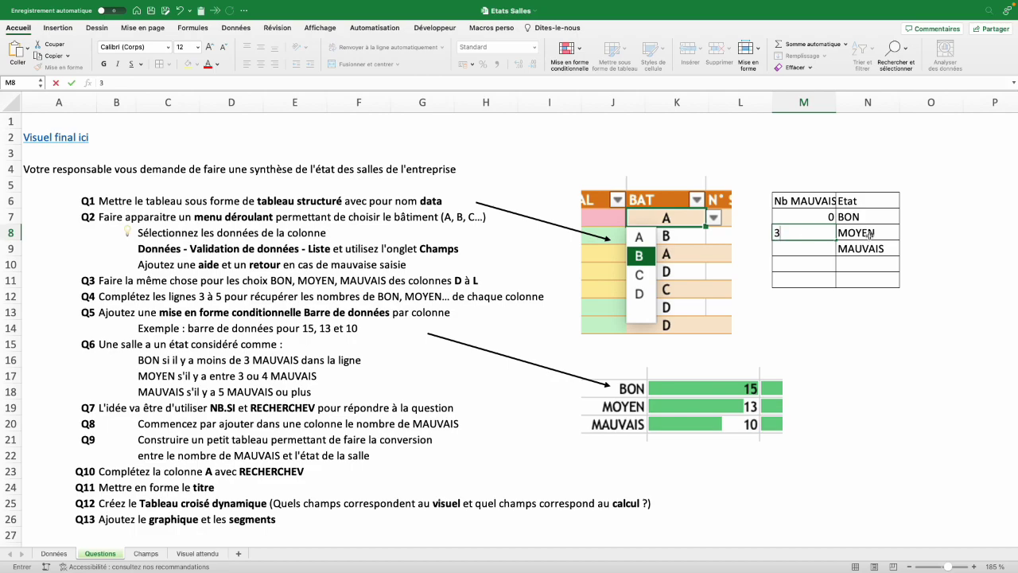
click(809, 249)
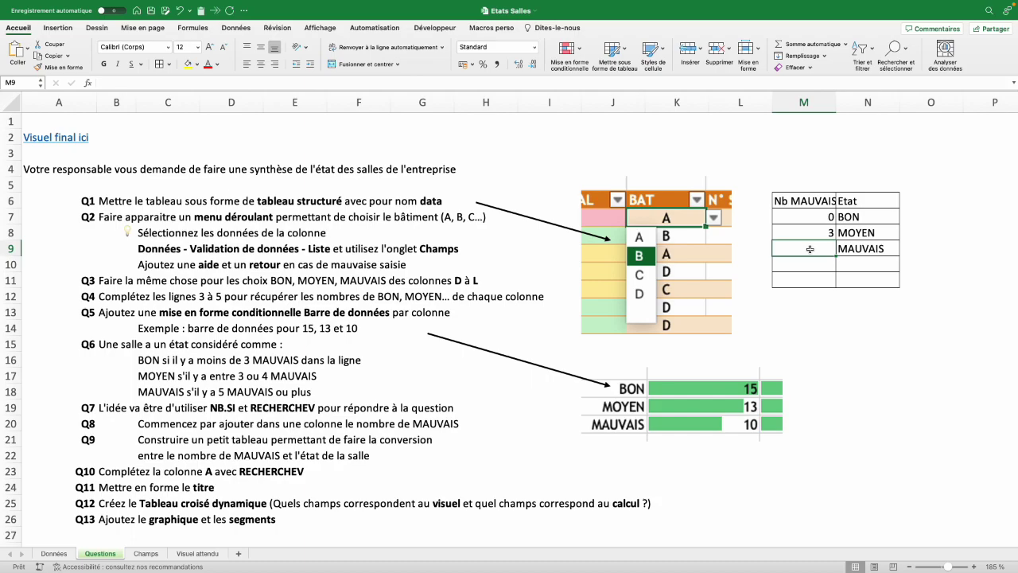
text(5)
click(810, 267)
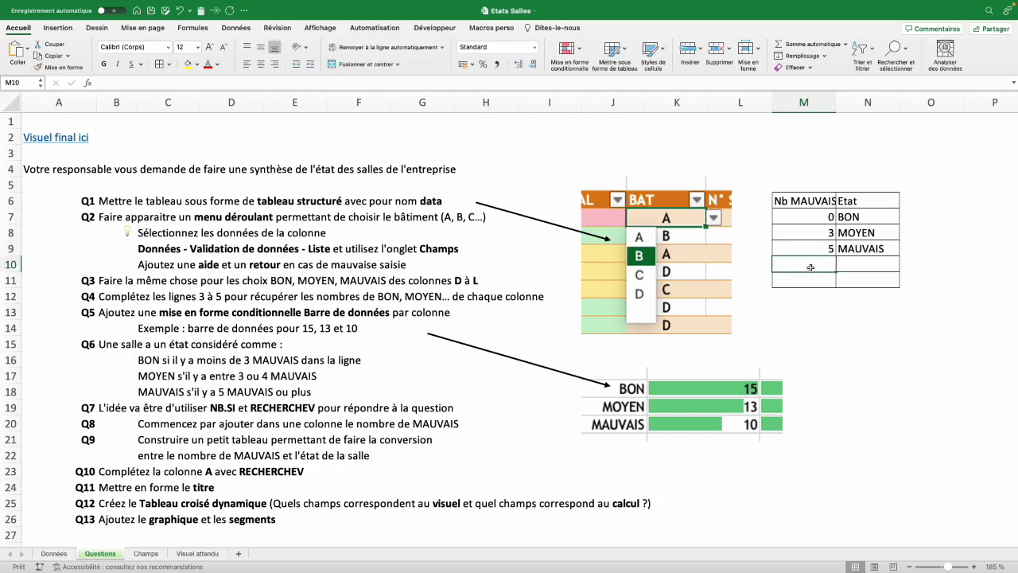
Copy the whole conversion table, headers included
drag(809, 216, 803, 252)
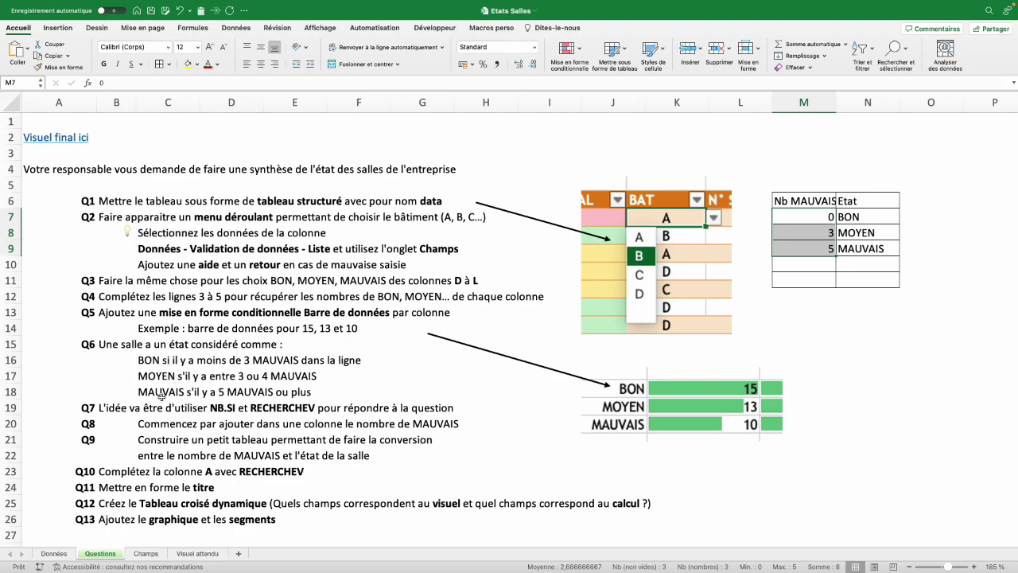
drag(799, 202, 867, 249)
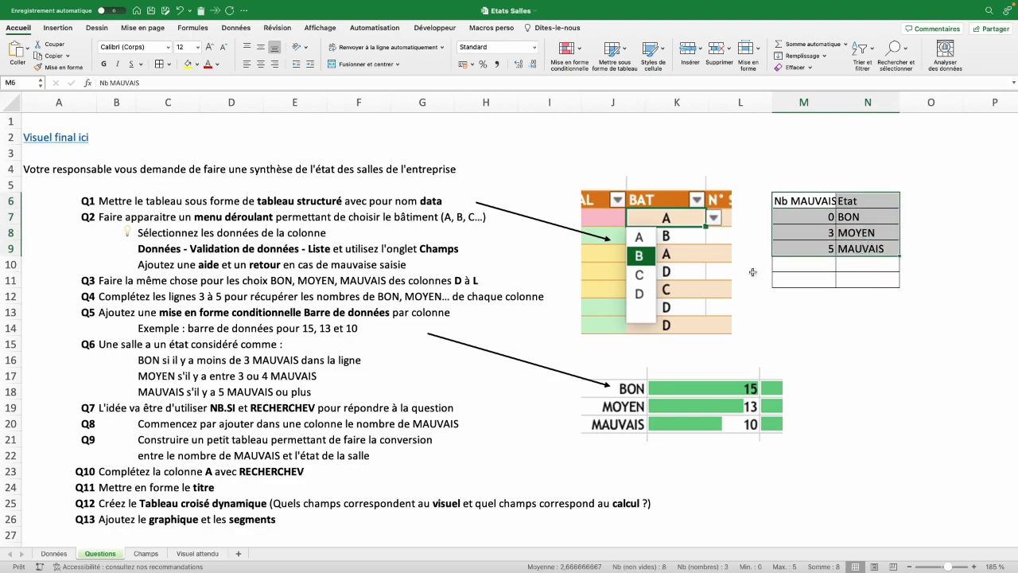
key(ctrl+c)
Paste the conversion table into cell G3 of the Champs sheet
click(144, 553)
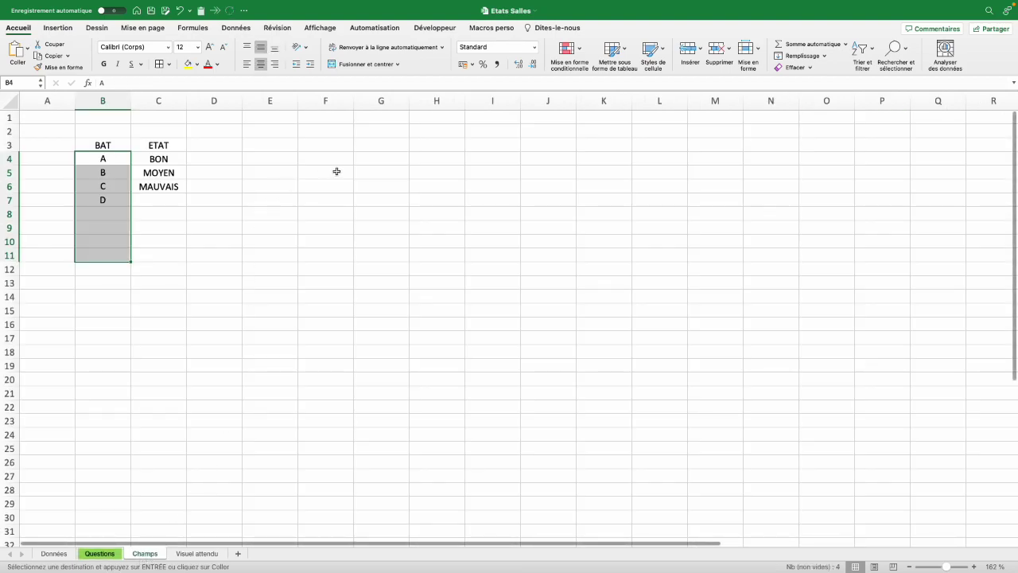
click(376, 148)
key(ctrl+v)
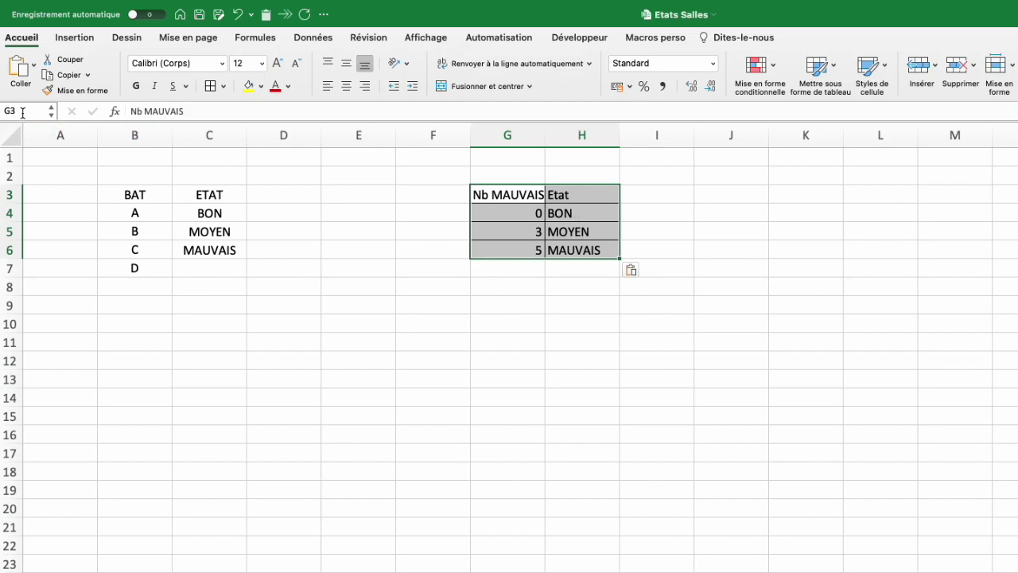
Format G3:H6 as a table with headers using an orange table style
click(583, 218)
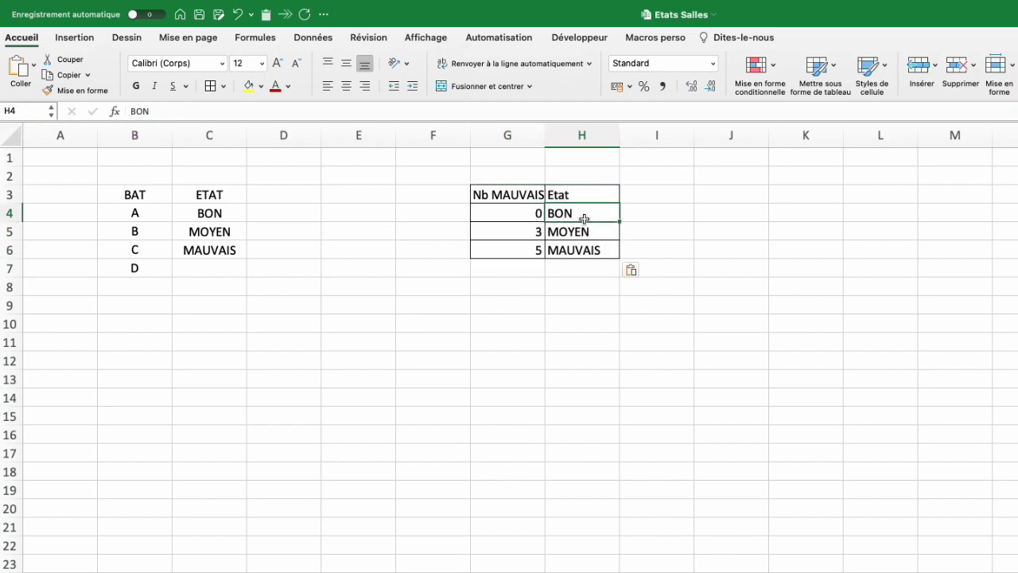
click(817, 80)
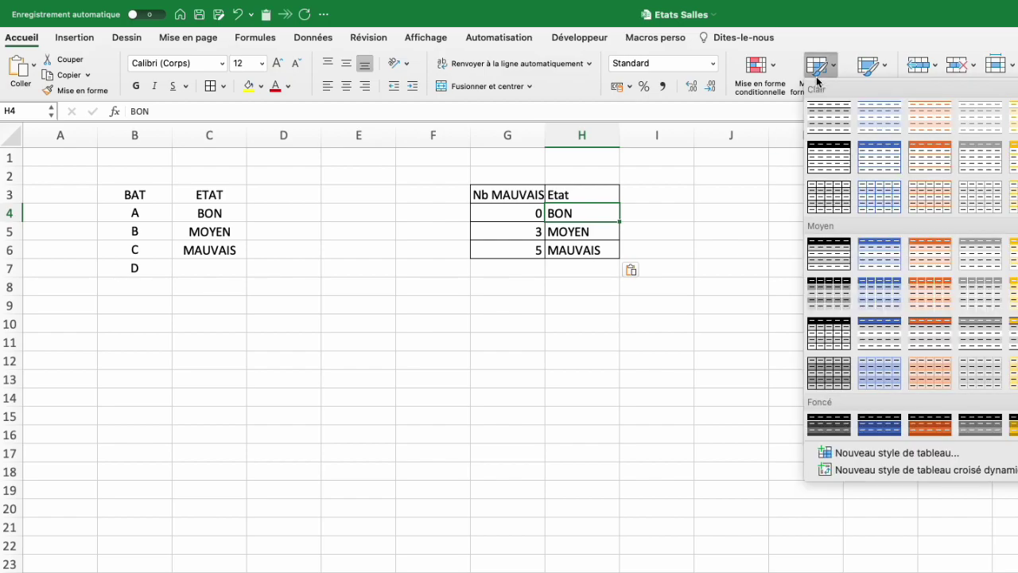
click(921, 252)
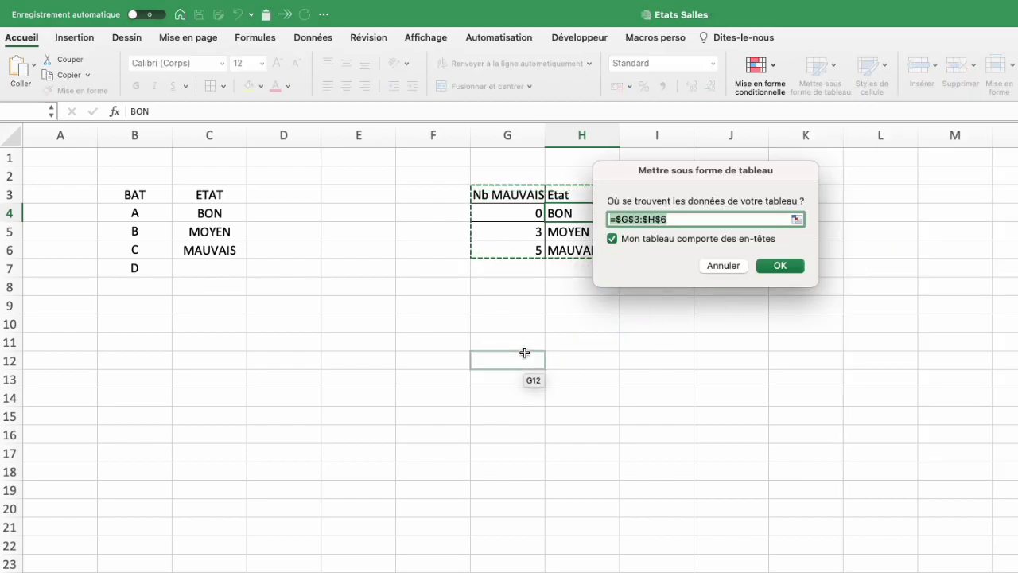
click(780, 267)
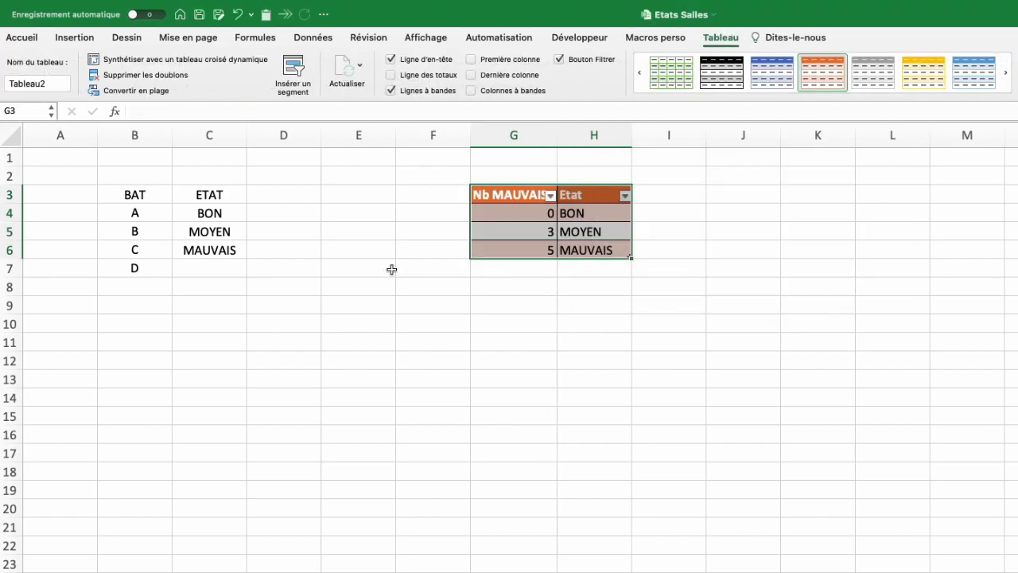
Rename the table from Tableau2 to TabMauvais
click(58, 85)
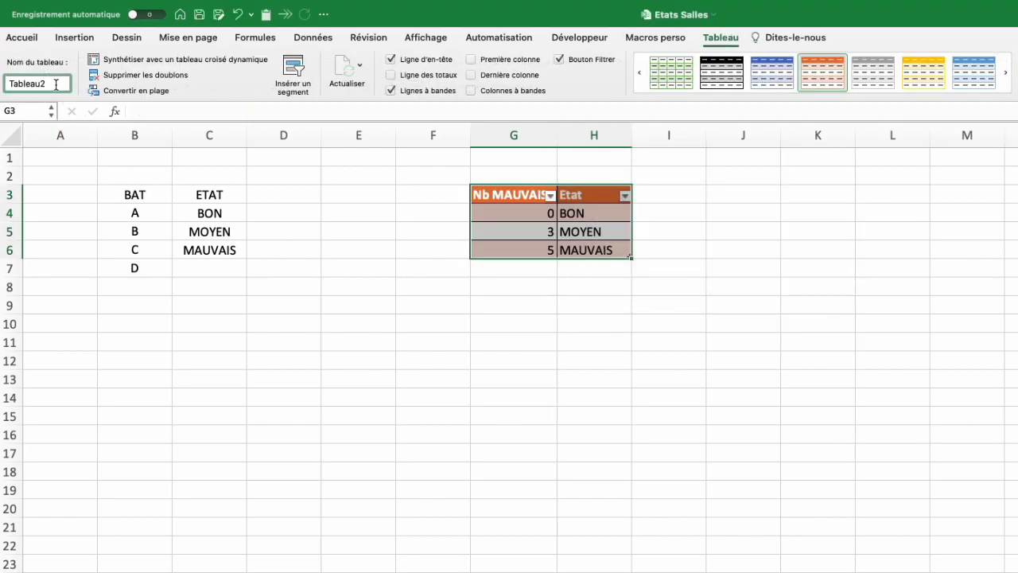
double_click(56, 83)
text(Tab)
text(MauvaisEtat)
key(Return)
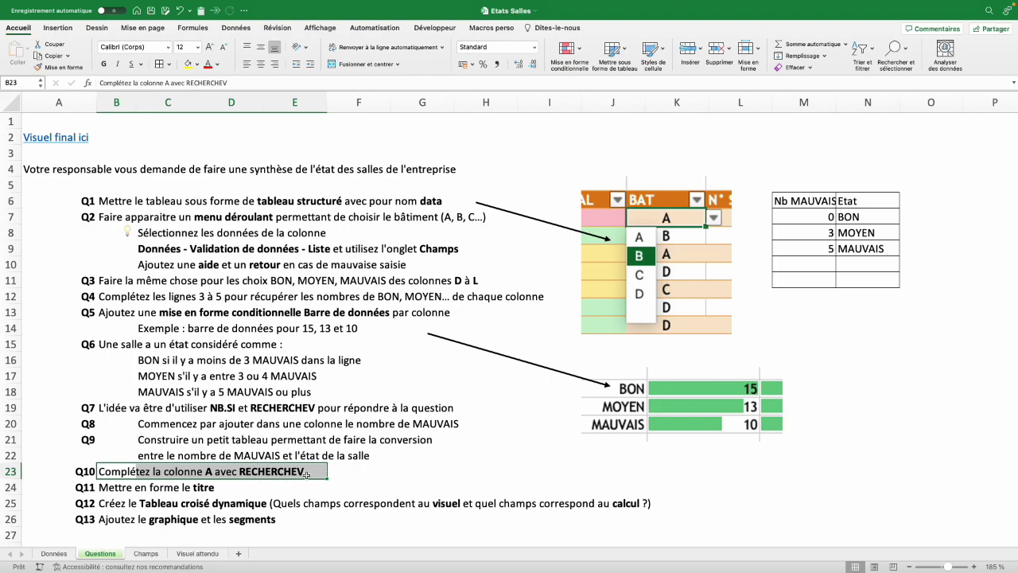
Check B8's NB.SI formula on Données and the Champs conversion table, then return to Données
click(53, 554)
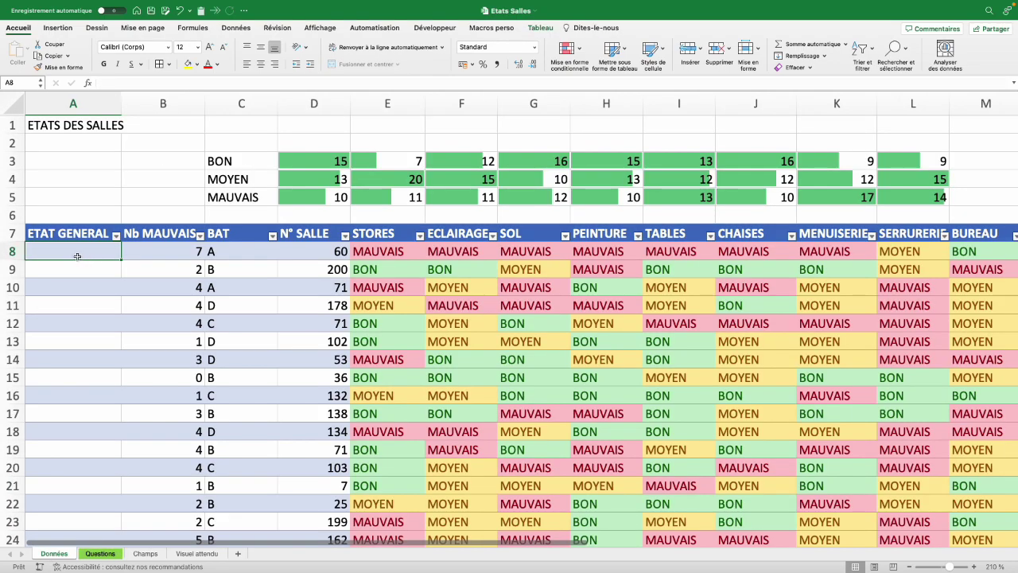
click(181, 255)
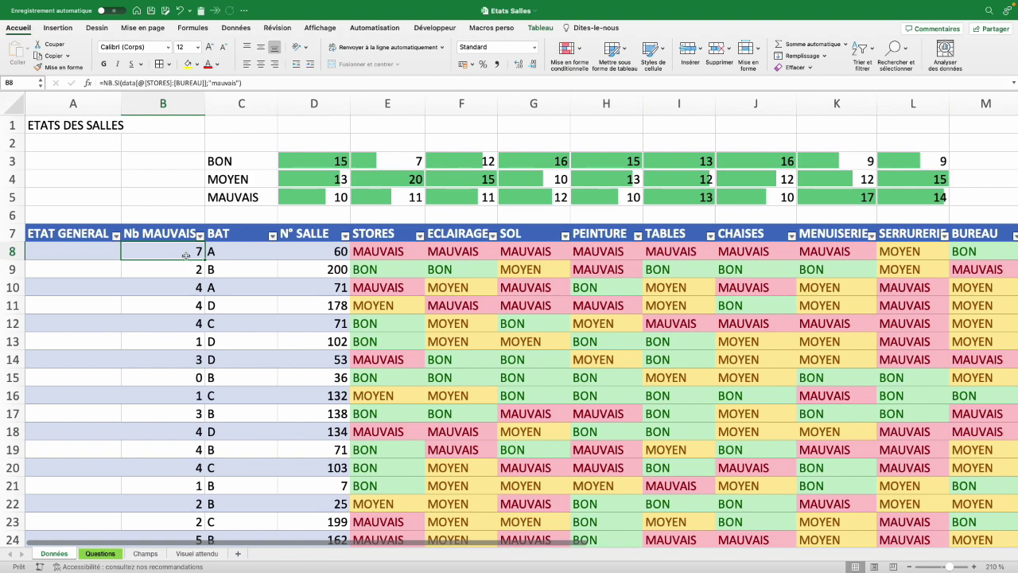
click(153, 555)
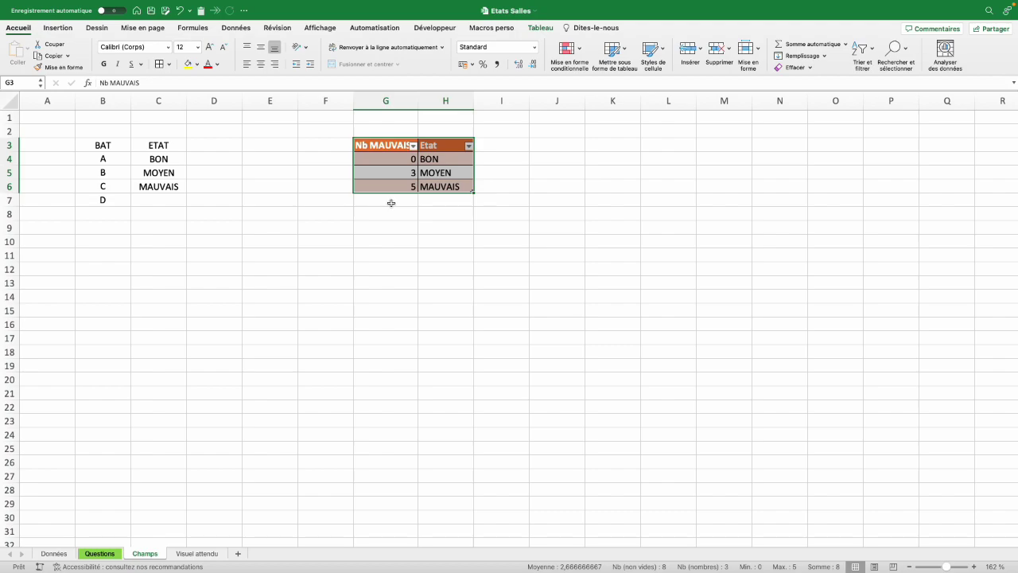
click(391, 201)
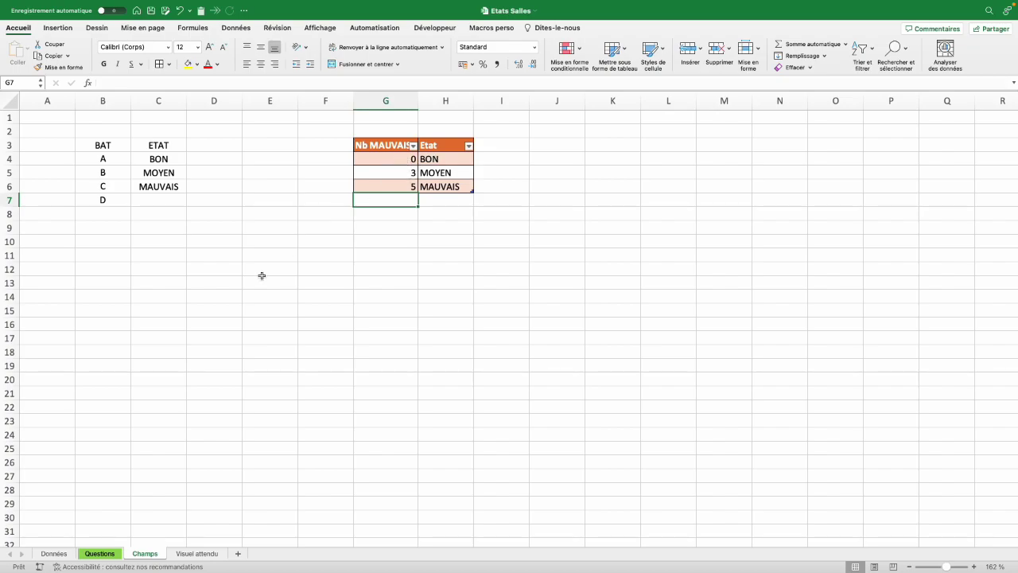
key(ctrl+Page_Up)
Insert RECHERCHEV in A8 with the row's Nb MAUVAIS as lookup value
click(190, 29)
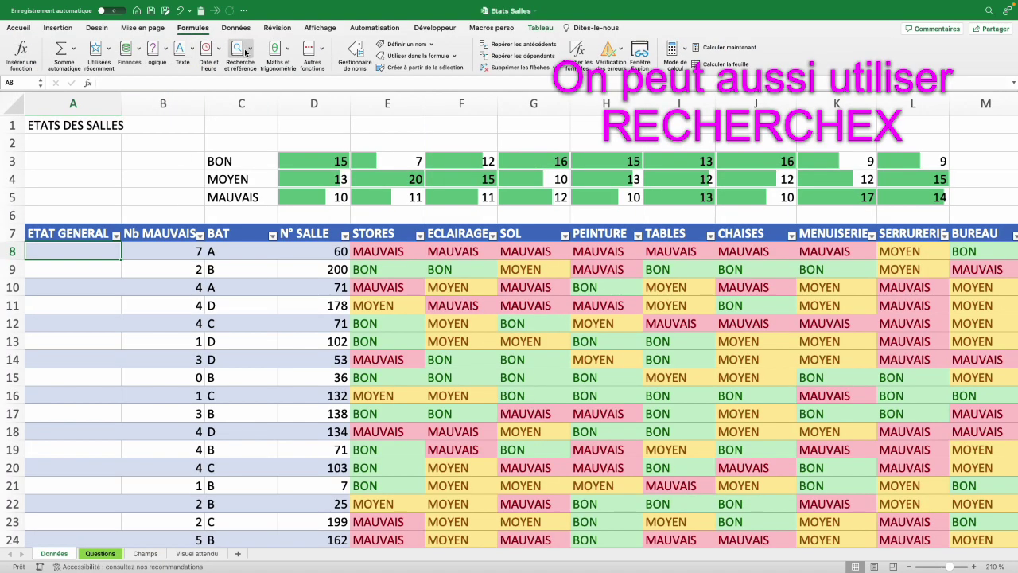
click(246, 52)
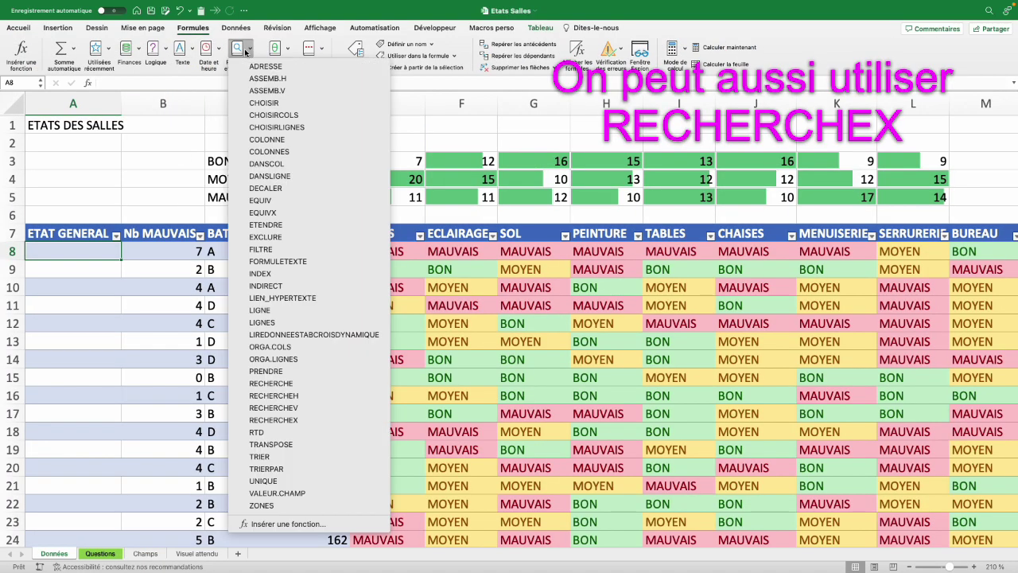
click(303, 408)
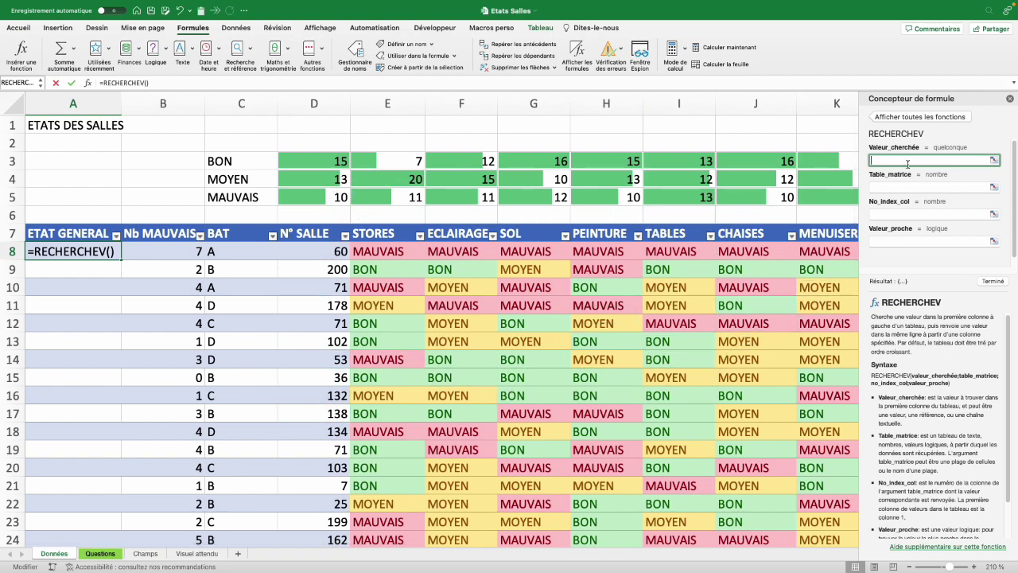
click(164, 253)
Set the table array to the TabMauvaisEtat conversion table on the Champs sheet
click(880, 185)
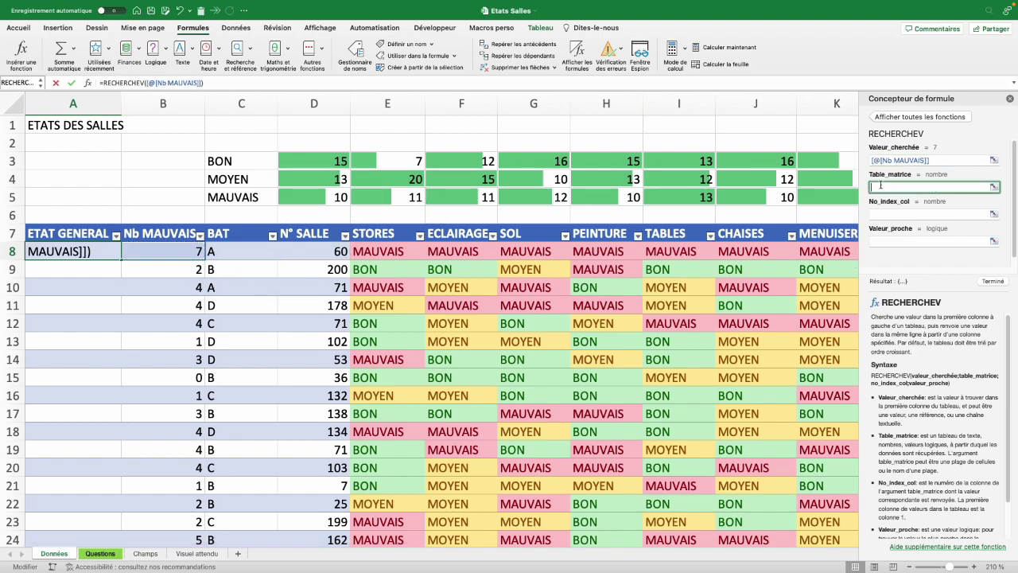
click(149, 554)
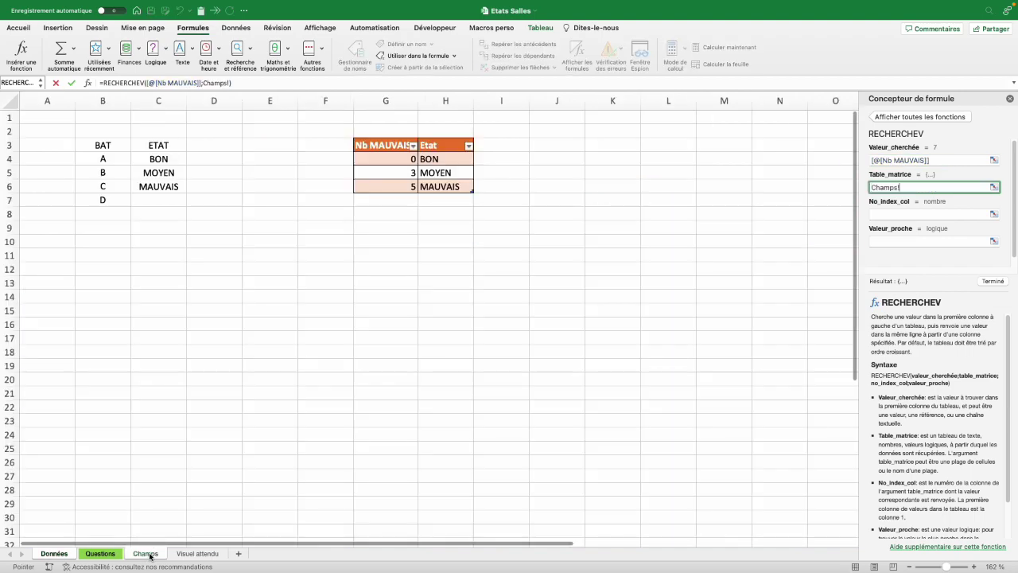
click(394, 147)
drag(433, 151, 483, 187)
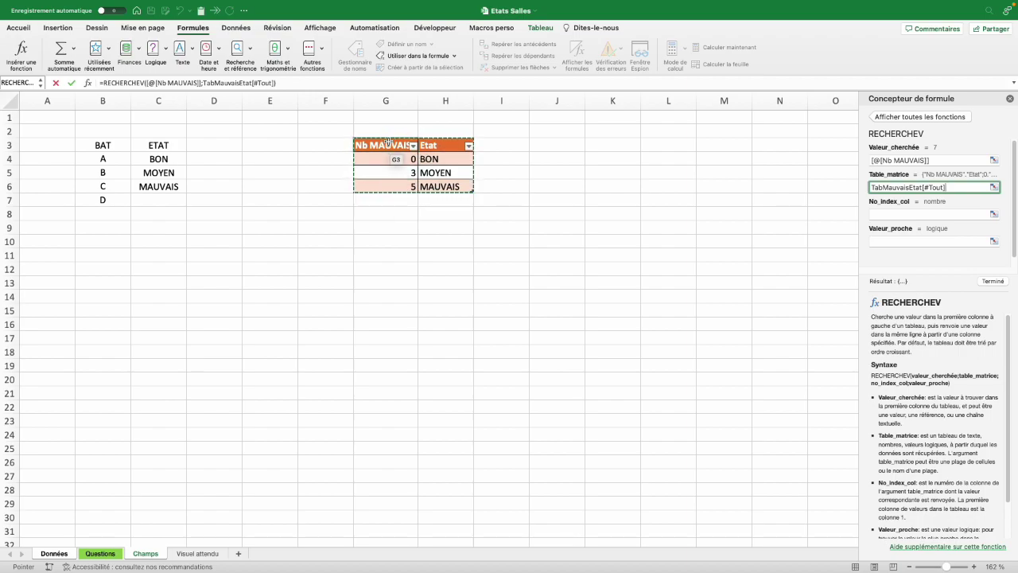
drag(389, 142, 474, 194)
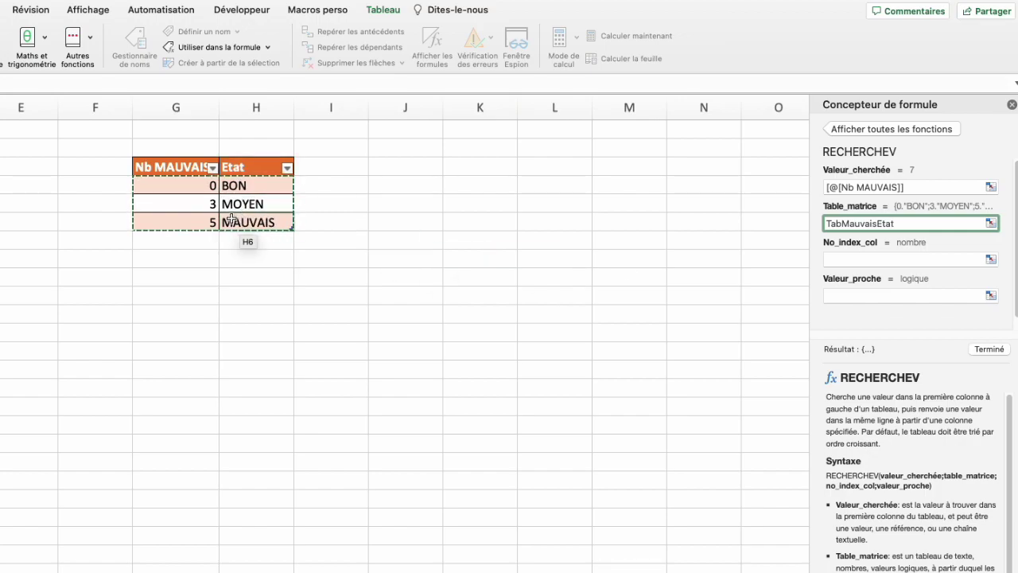
click(858, 259)
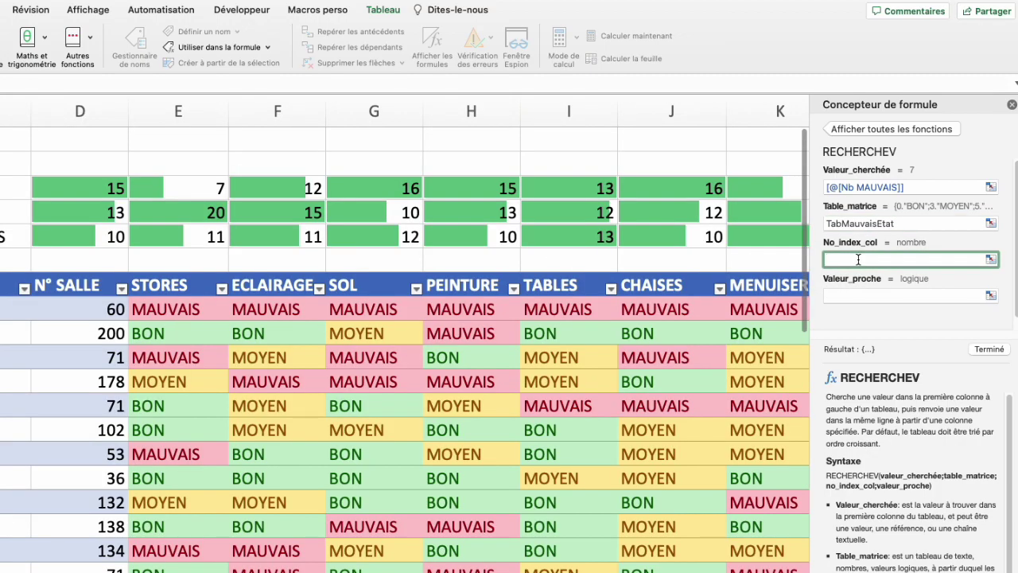
Finish the RECHERCHEV with column index 2 and VRAI for approximate match
text(2)
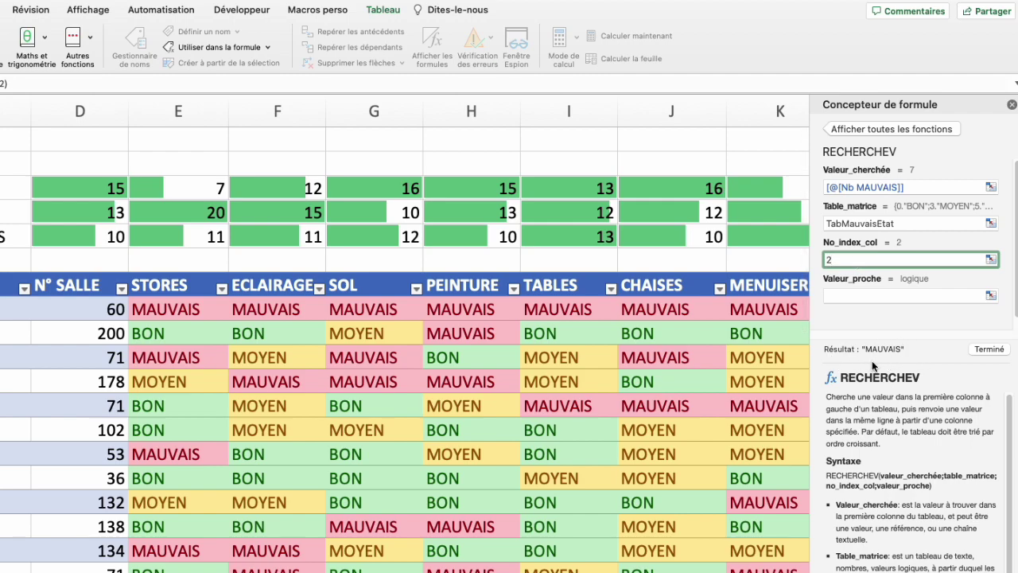
click(839, 295)
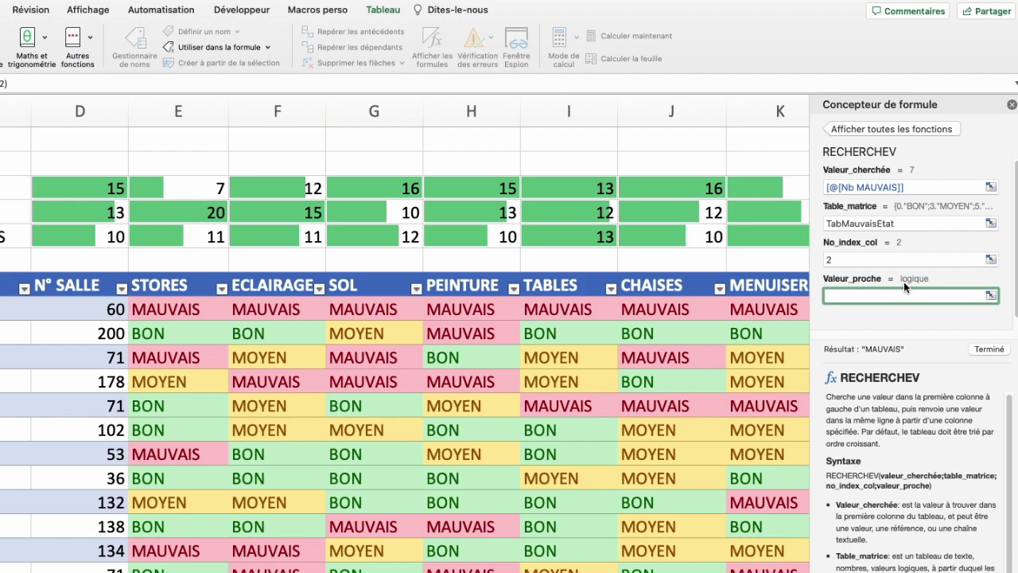
mouse_move(875, 286)
text(0)
text(1)
key(BackSpace)
text(VRAI)
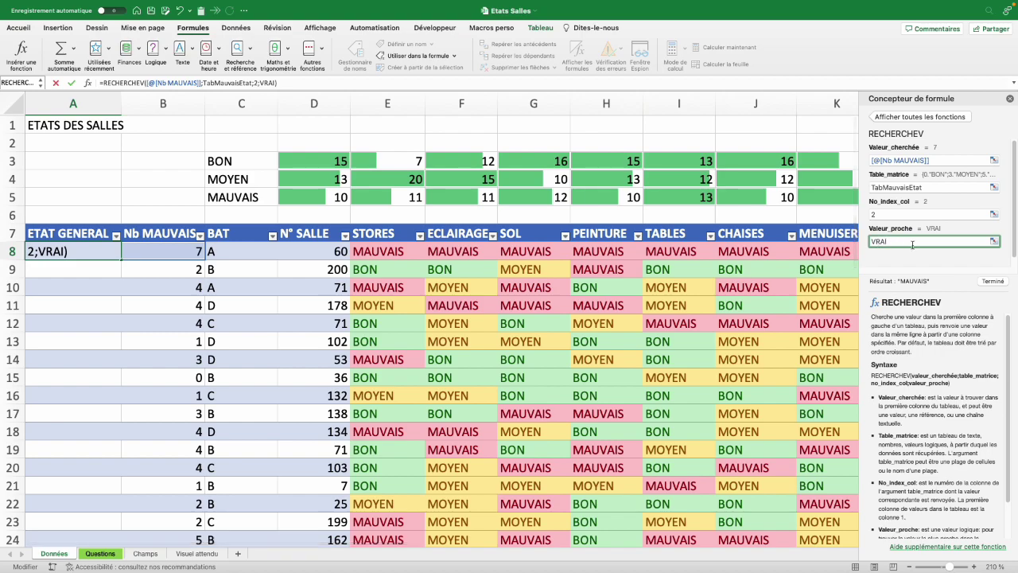
click(993, 282)
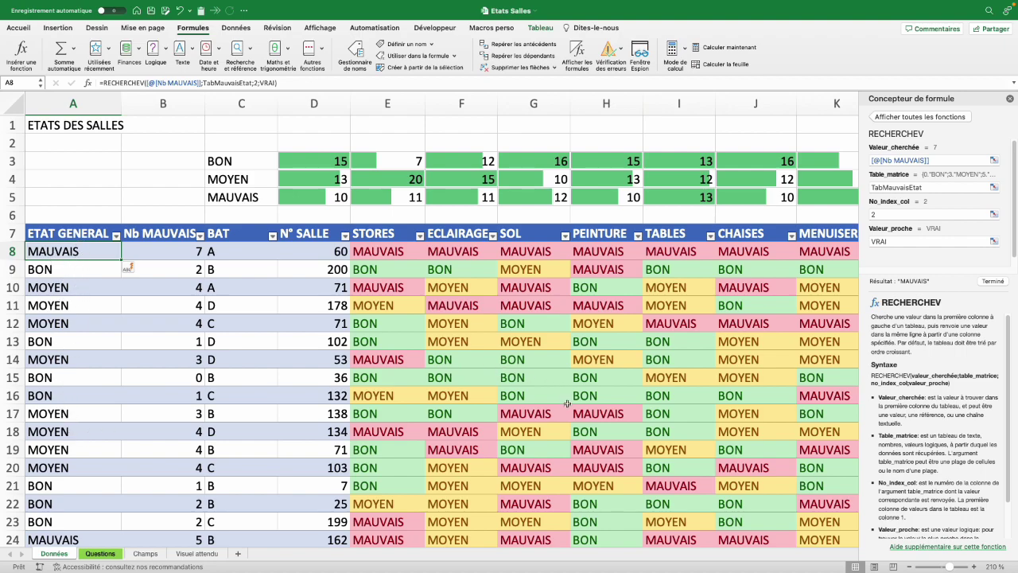
Copy the STORES column's state colour formatting onto the ETAT GENERAL column
click(390, 233)
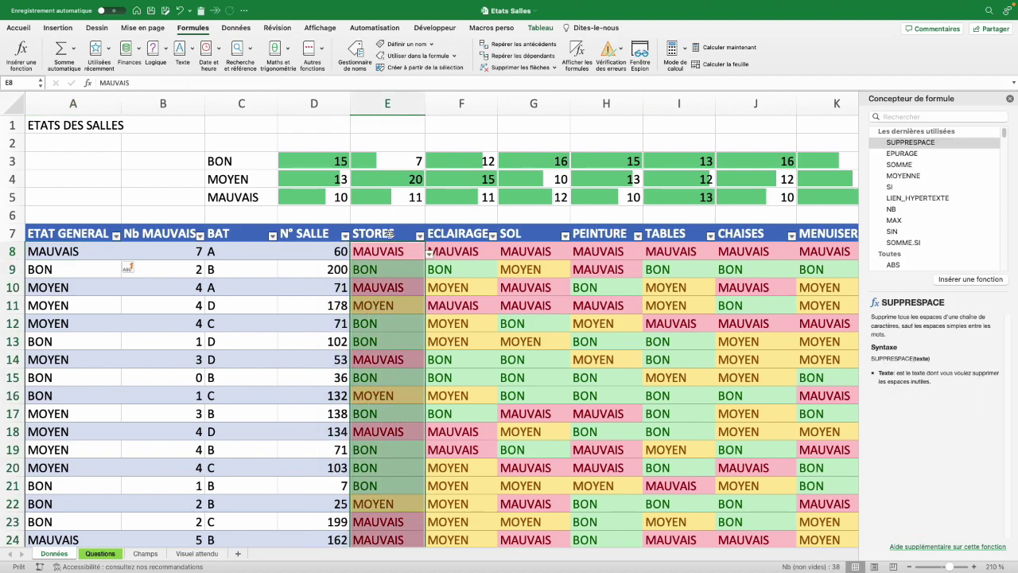
click(18, 27)
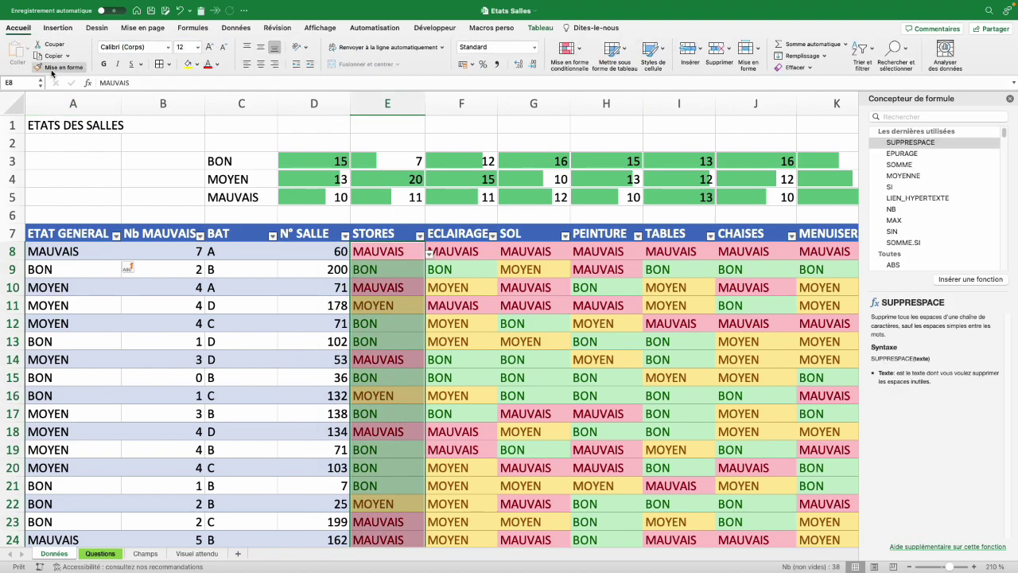
click(53, 68)
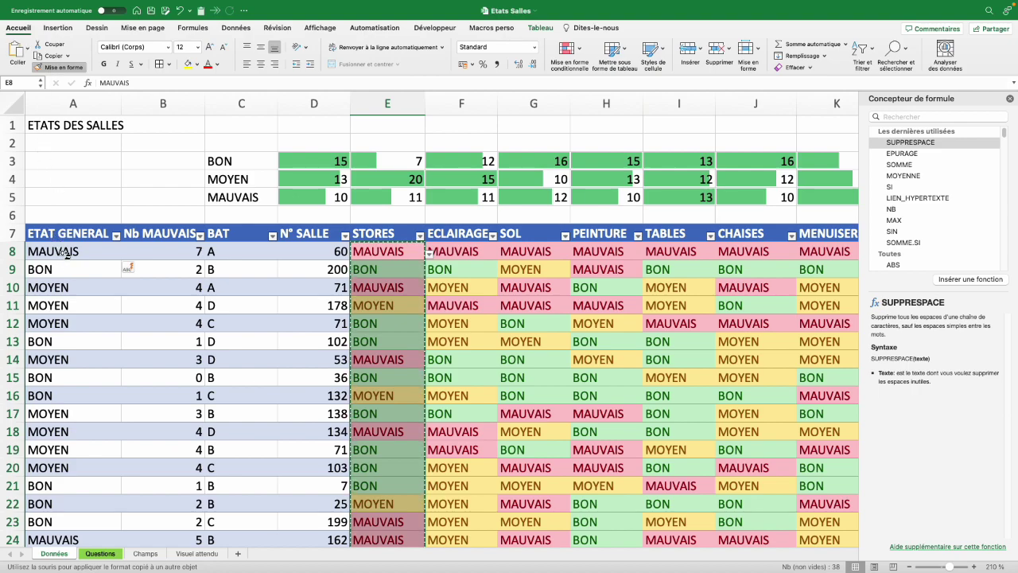
click(65, 253)
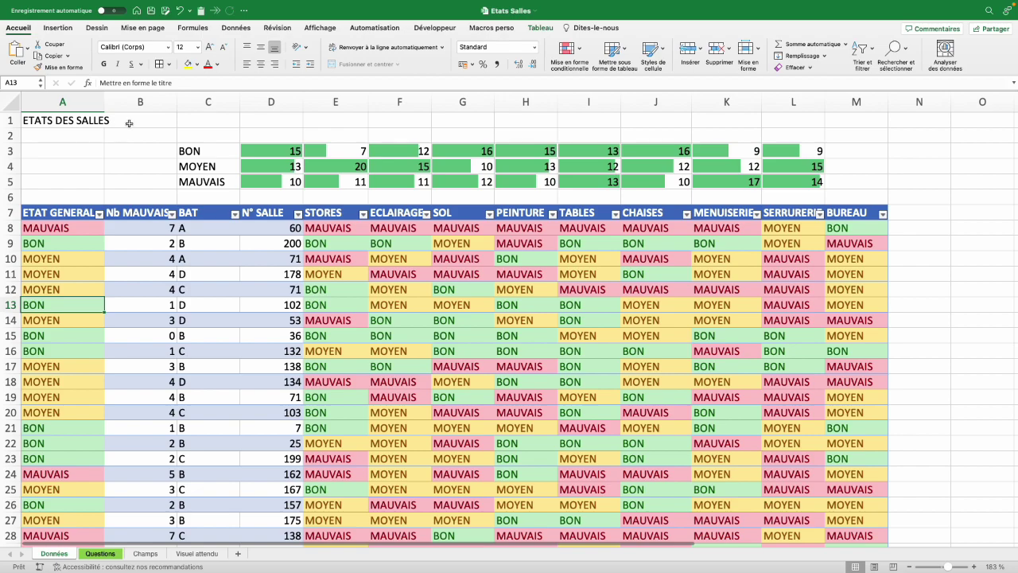
Merge and centre the ETATS DES SALLES title across the top row and enlarge it to 26
drag(55, 121, 842, 125)
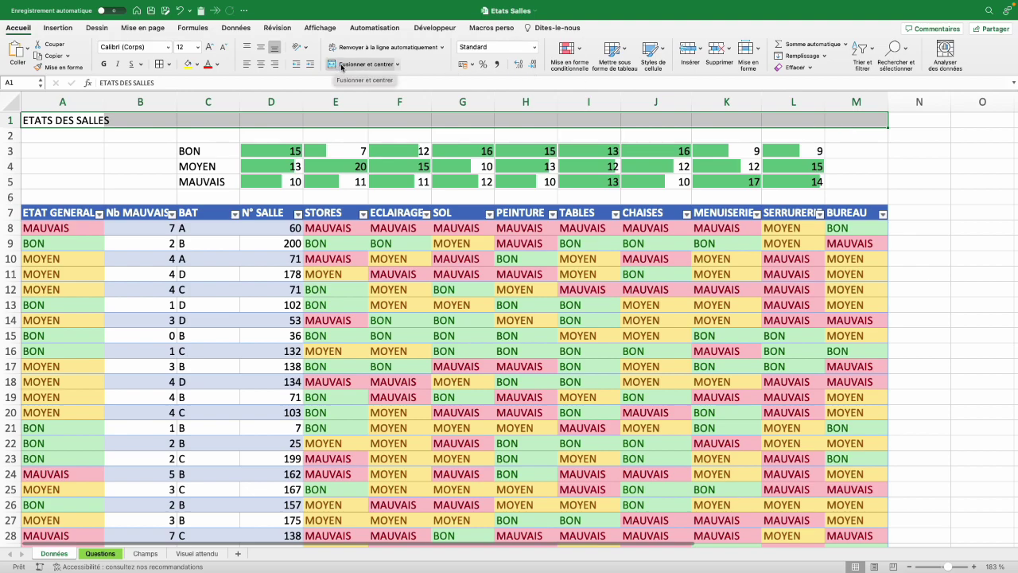
click(342, 67)
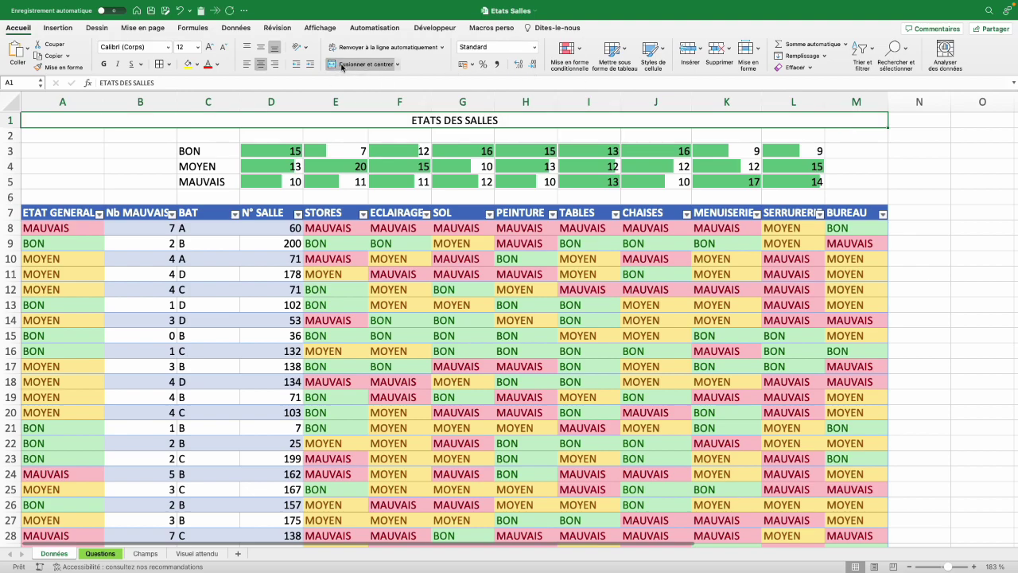
click(209, 48)
click(209, 48)
click(209, 48)
click(209, 47)
click(209, 48)
click(209, 47)
click(209, 48)
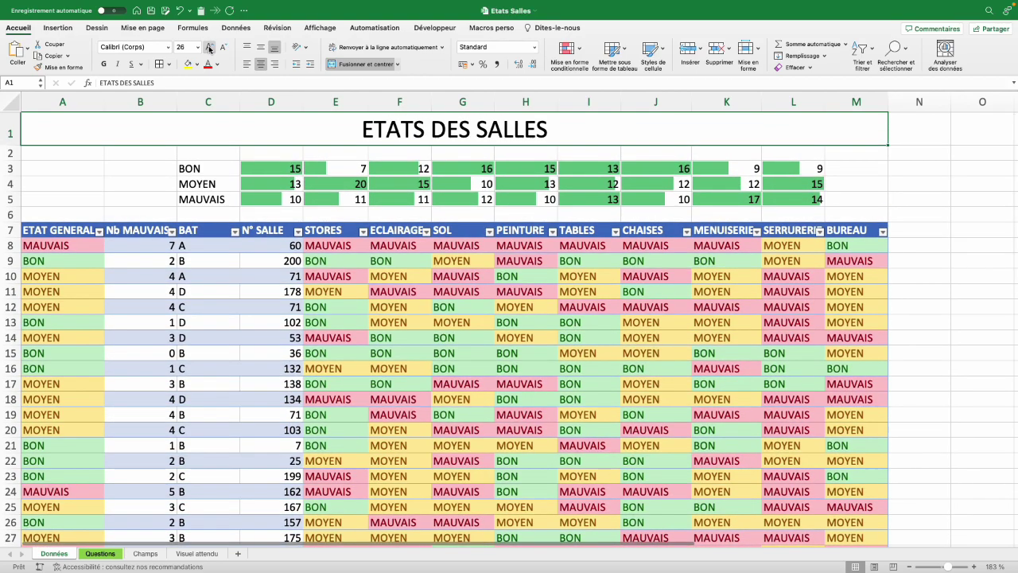
click(209, 48)
click(100, 553)
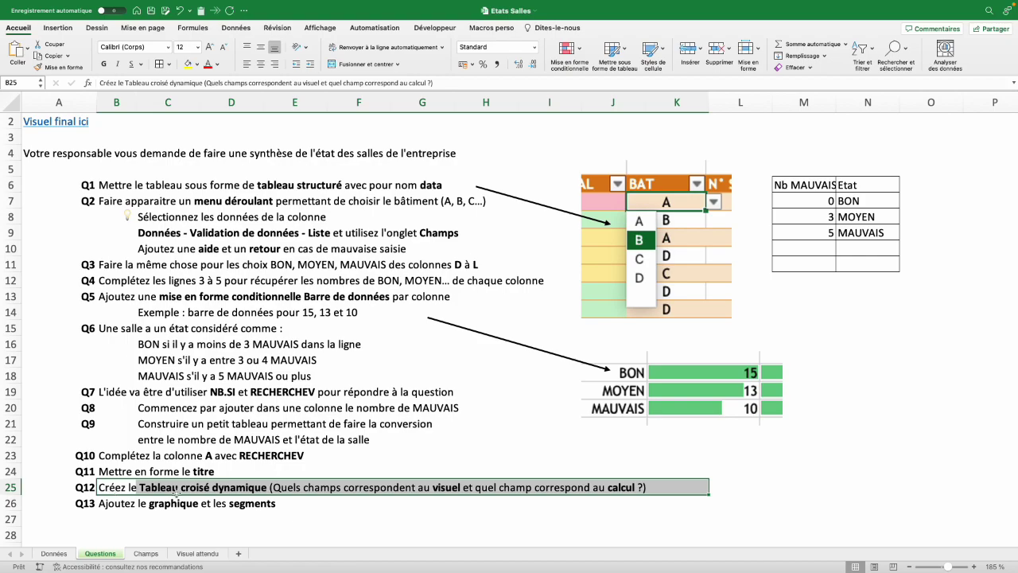
Review the Visuel attendu pivot table and chart, then select a cell in the Données table
click(196, 553)
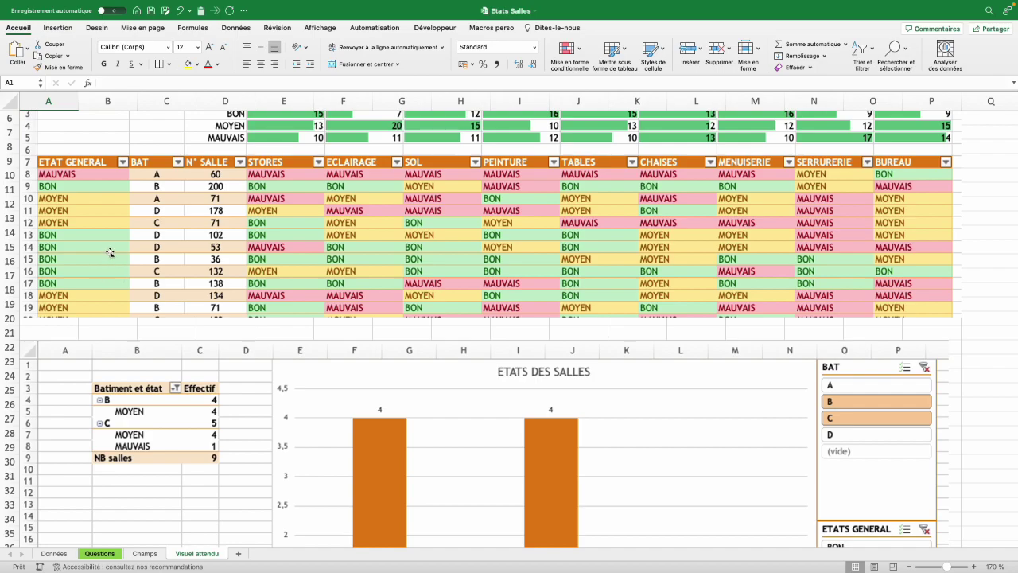
click(54, 552)
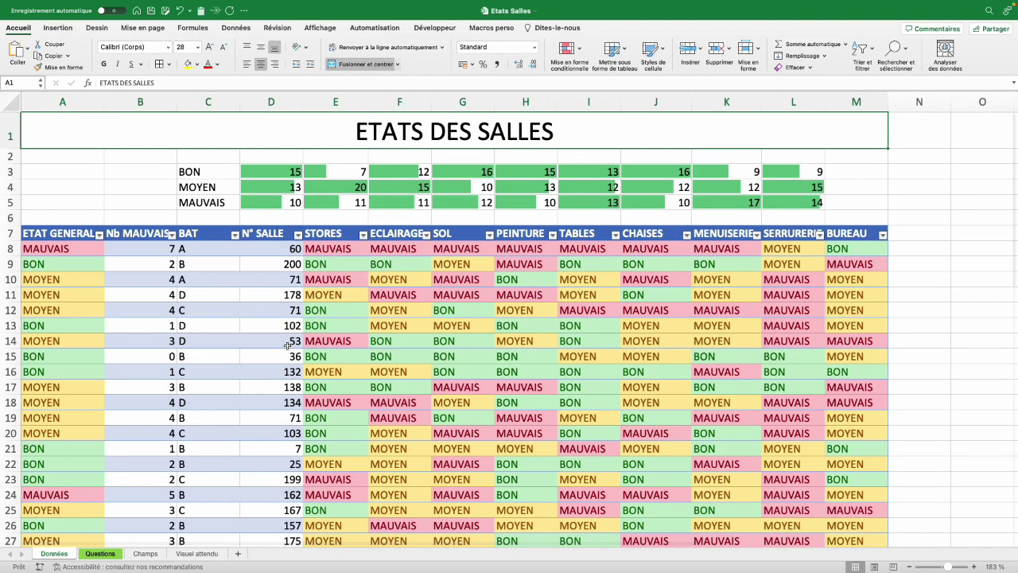
click(335, 341)
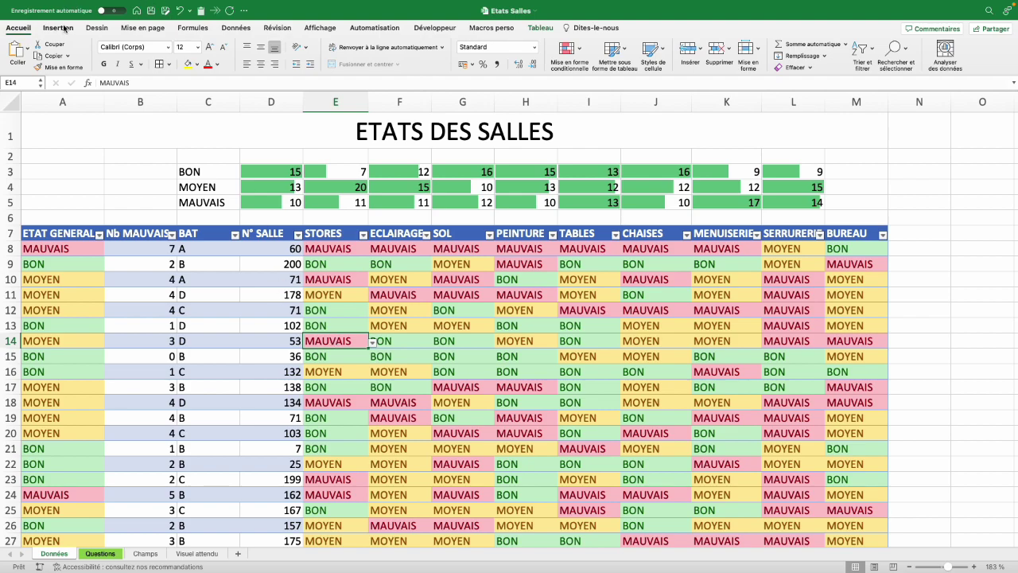
Insert a pivot table from the 'data' table onto a new worksheet
click(58, 27)
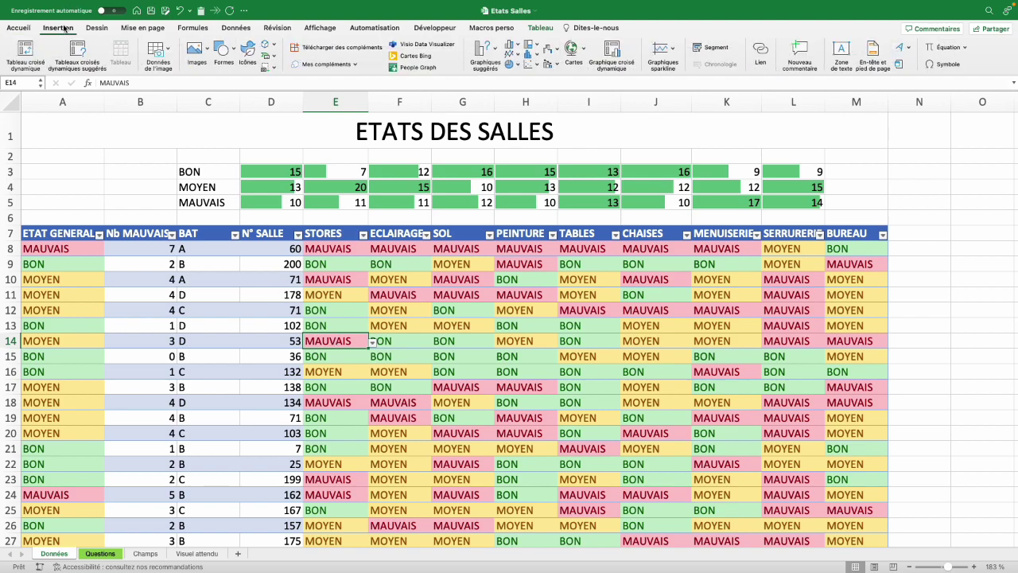
click(25, 50)
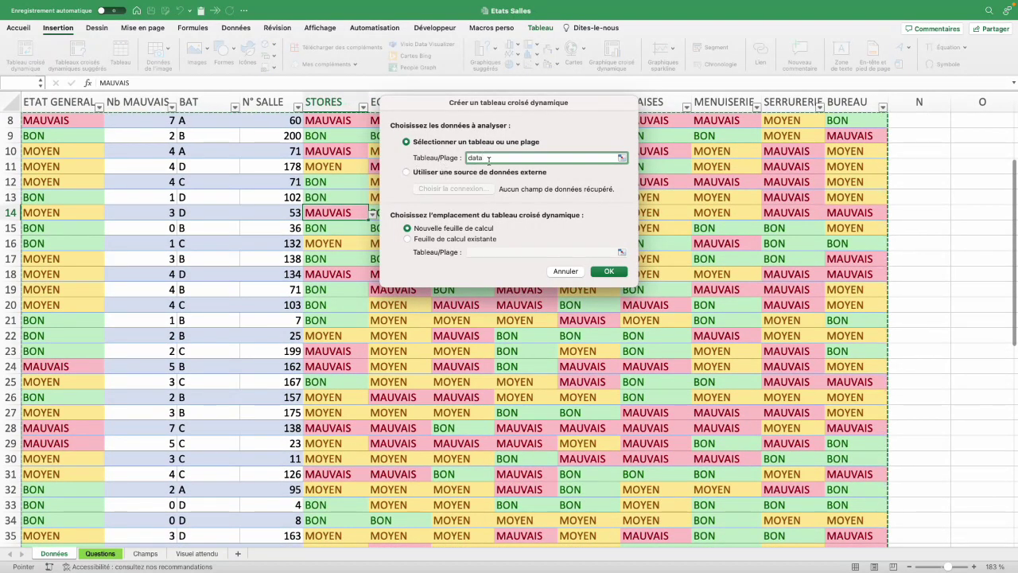
click(614, 275)
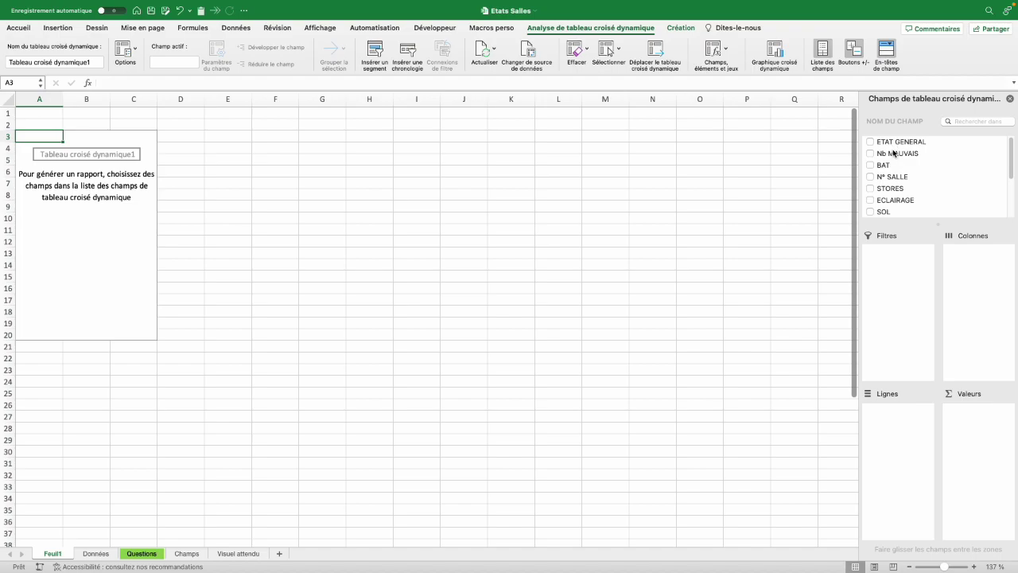
Place BAT, then ETAT GENERAL beneath it, in the pivot rows, clearing the ETAT GENERAL count from Valeurs
drag(882, 165, 893, 434)
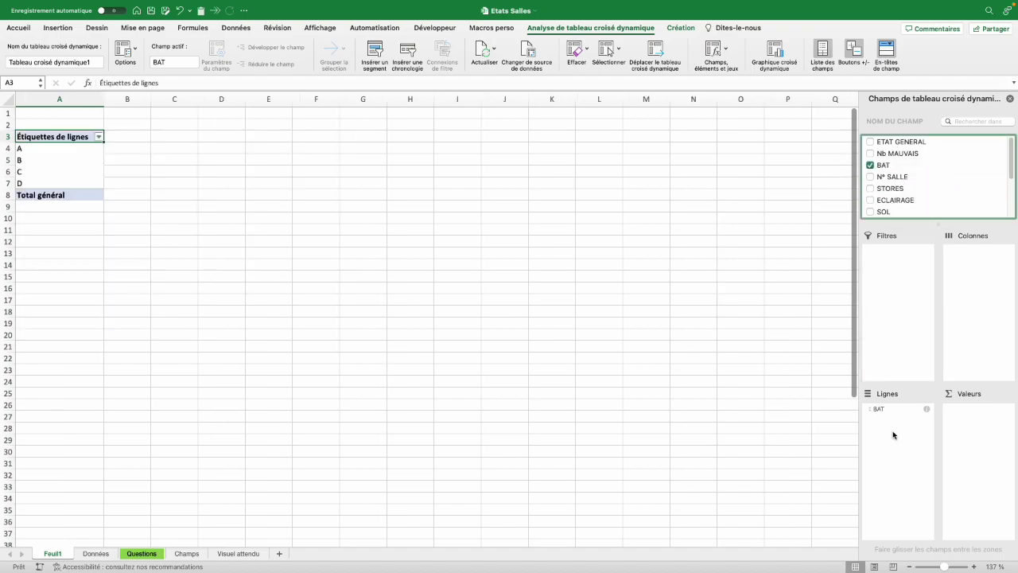
scroll(51, 197, up, 5)
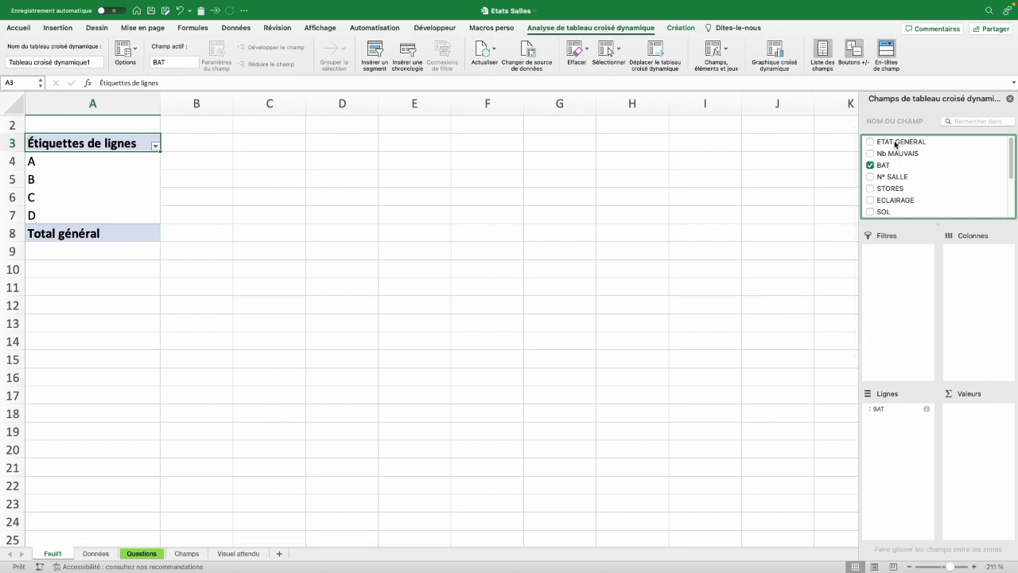
drag(896, 144, 986, 292)
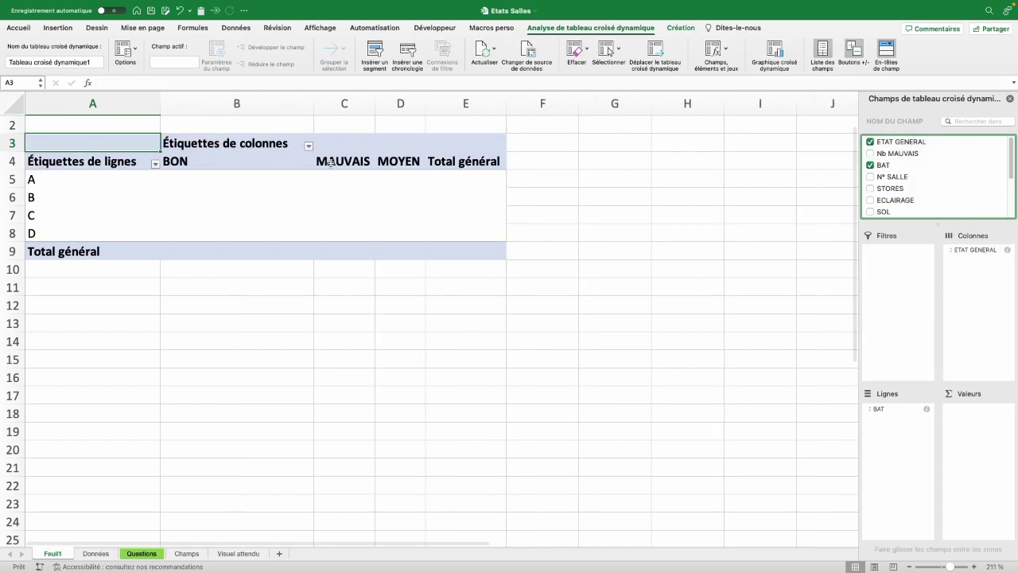
drag(972, 252, 908, 449)
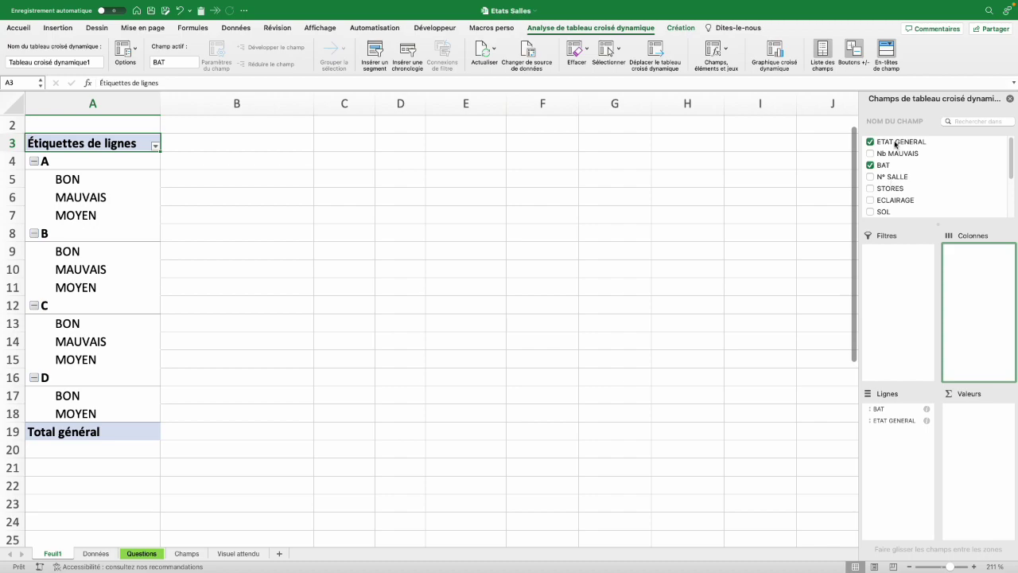
drag(896, 143, 977, 443)
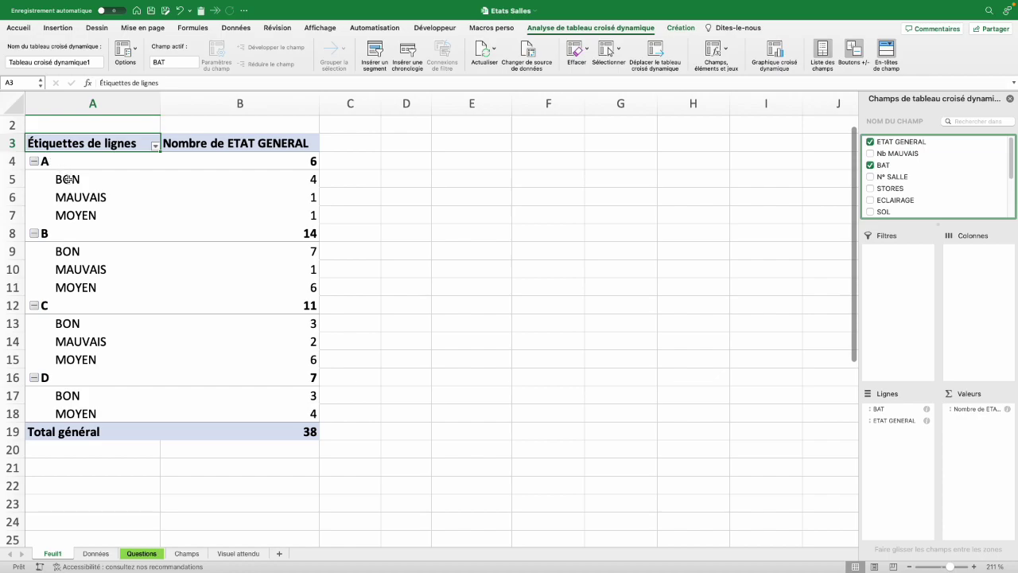
click(970, 411)
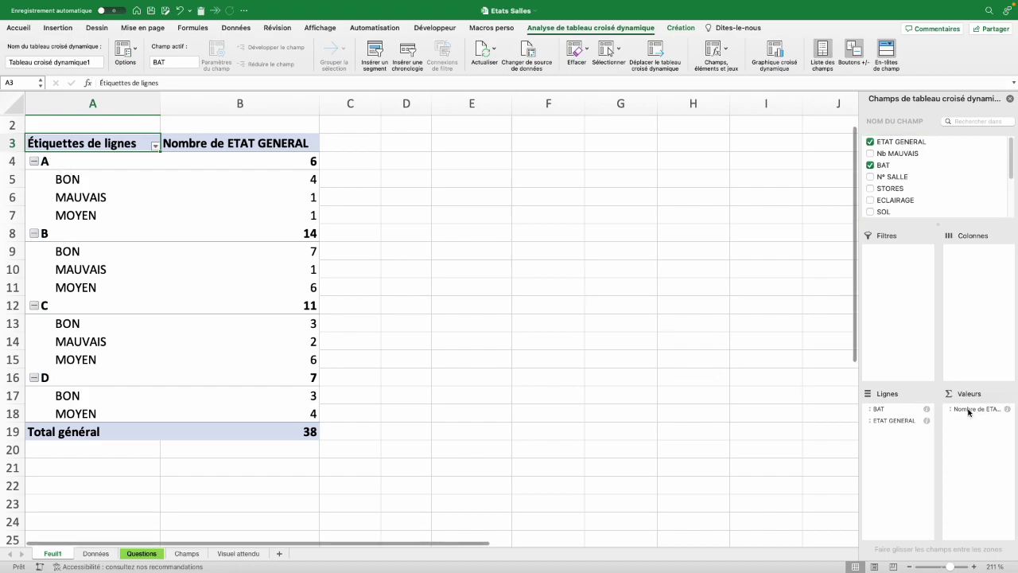
drag(970, 411, 914, 190)
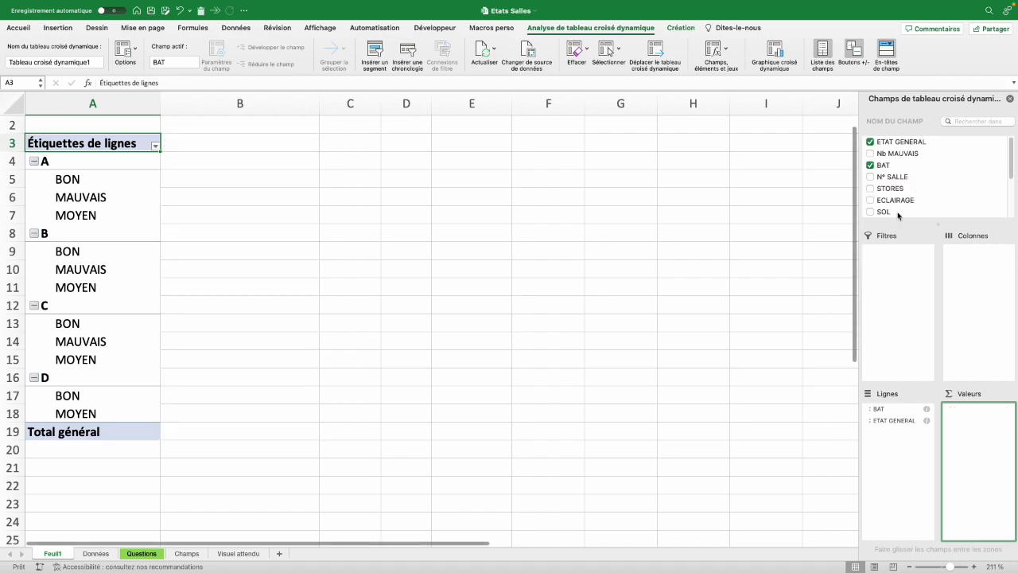
mouse_move(888, 166)
mouse_down()
mouse_move(969, 397)
mouse_move(915, 191)
mouse_move(967, 326)
mouse_move(970, 430)
mouse_move(906, 153)
mouse_up()
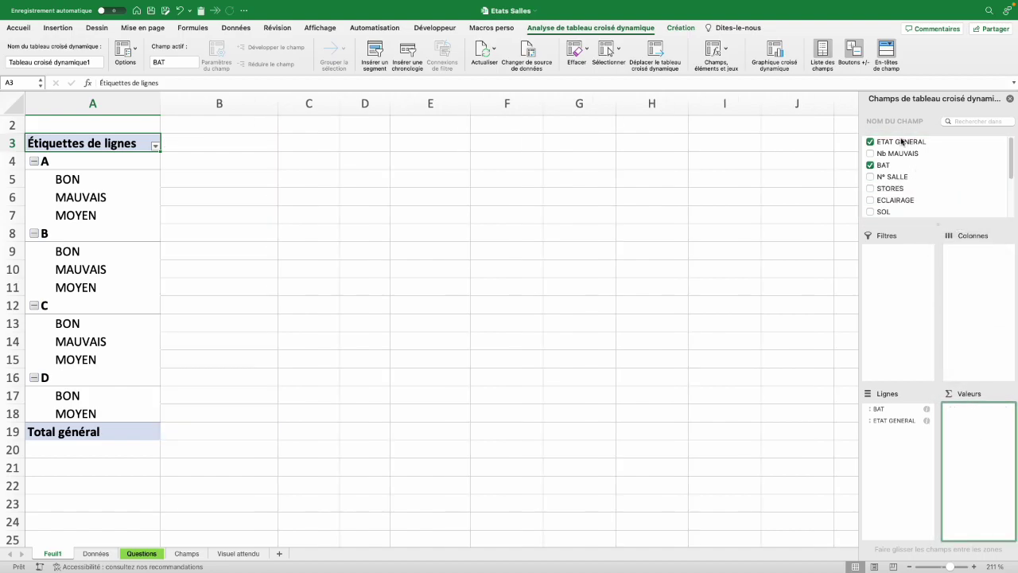
Count ETAT GENERAL in Valeurs and rename headers to 'Bâtiment et état', 'Effectif' and 'Nb de salles'
drag(908, 143, 986, 444)
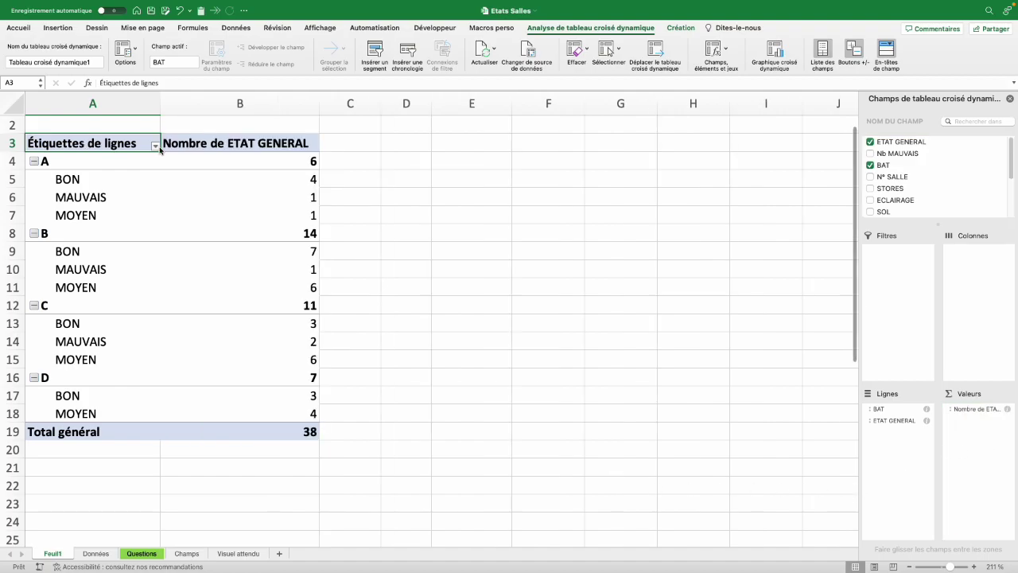
text(Bâtiment et état)
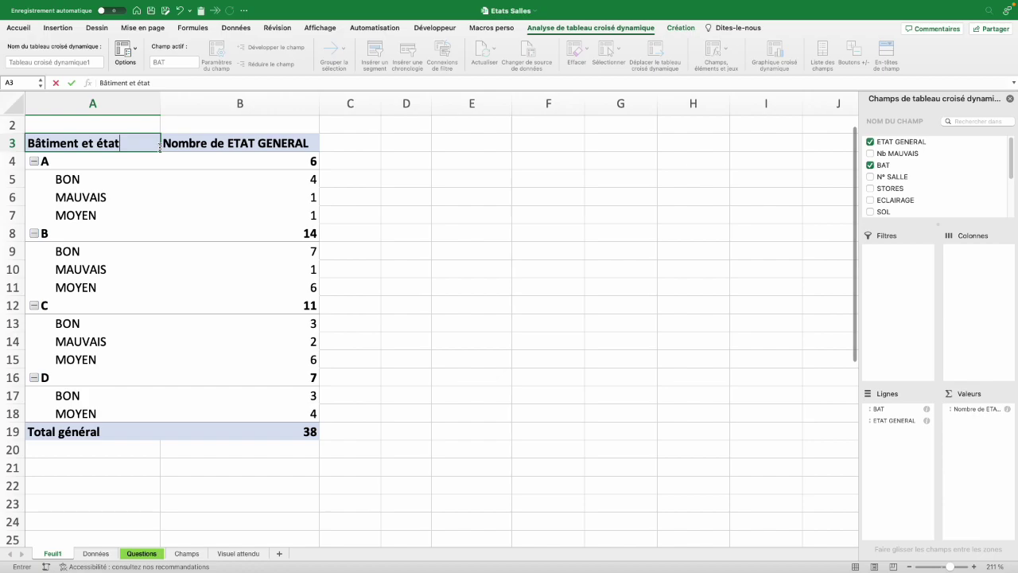
key(Tab)
text(Effectif)
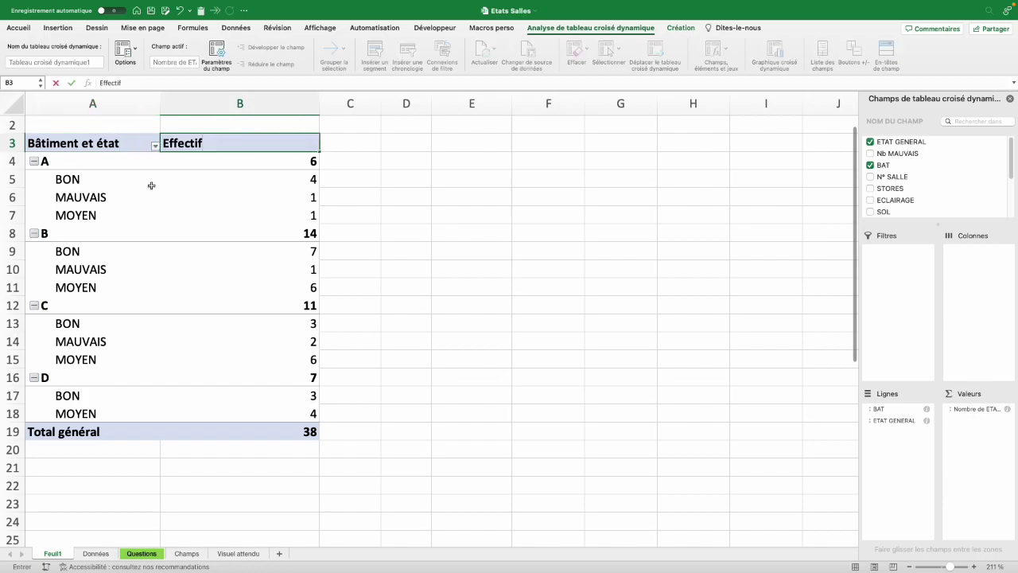
click(74, 433)
text(Nb d)
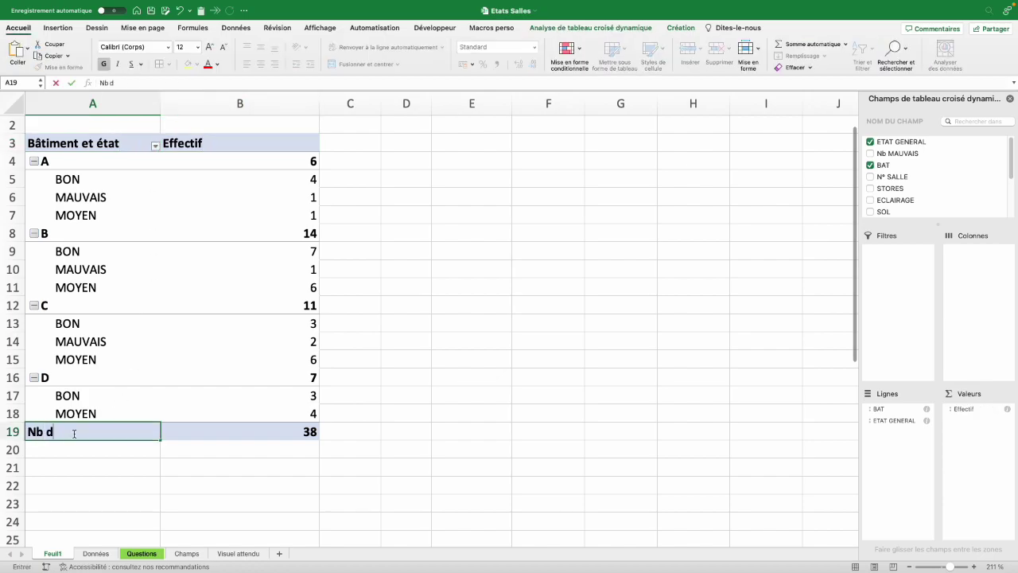
text(e salles)
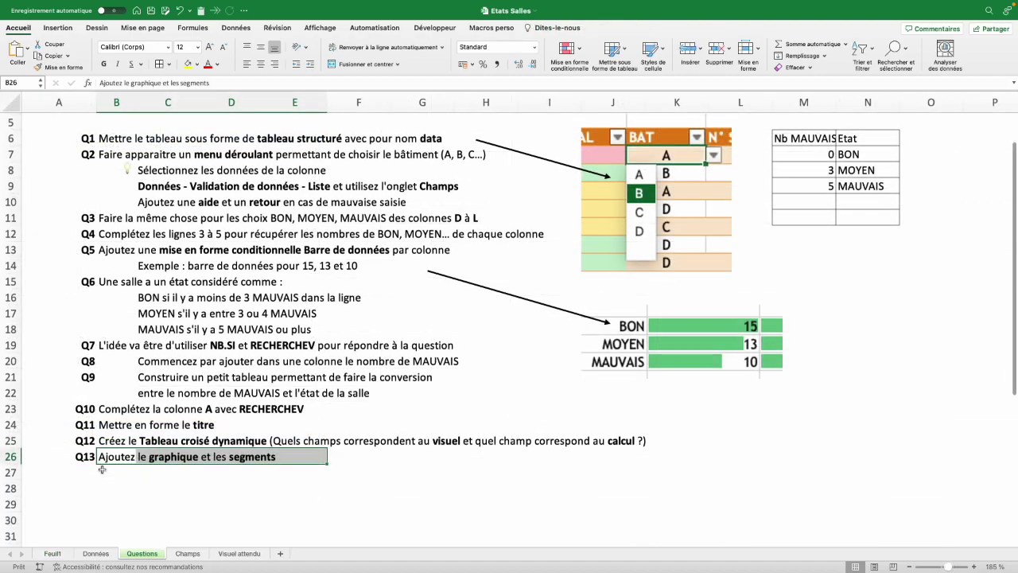
Compare the pivot against the Visuel attendu sheet, then return to the Feuil1 pivot table
click(242, 554)
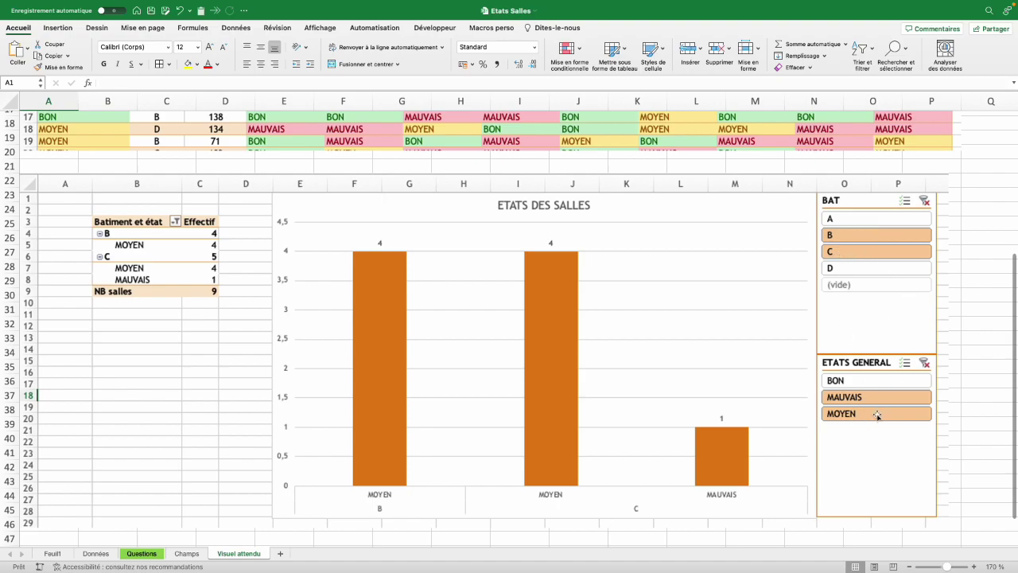
click(52, 552)
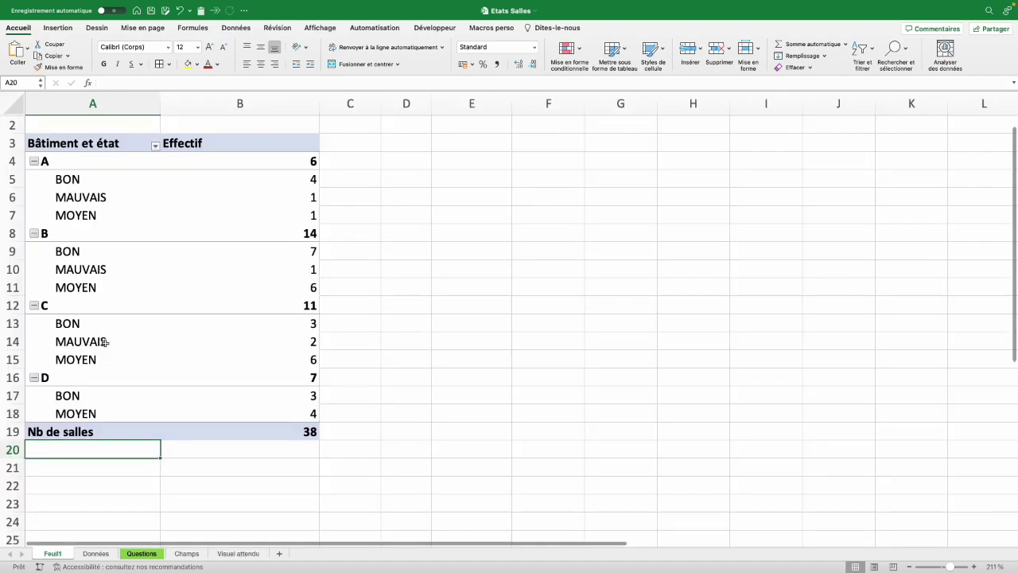
click(155, 276)
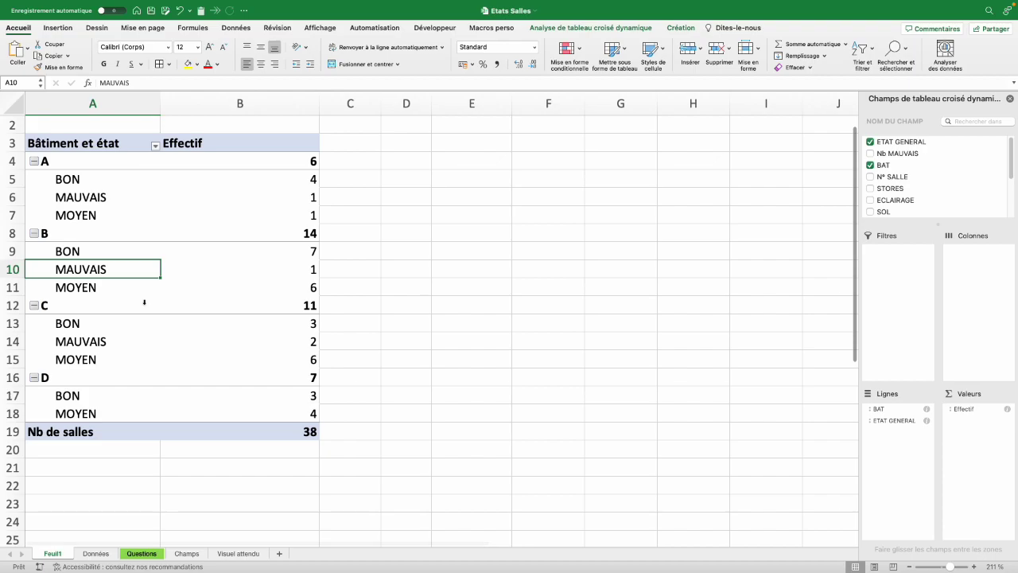
click(69, 28)
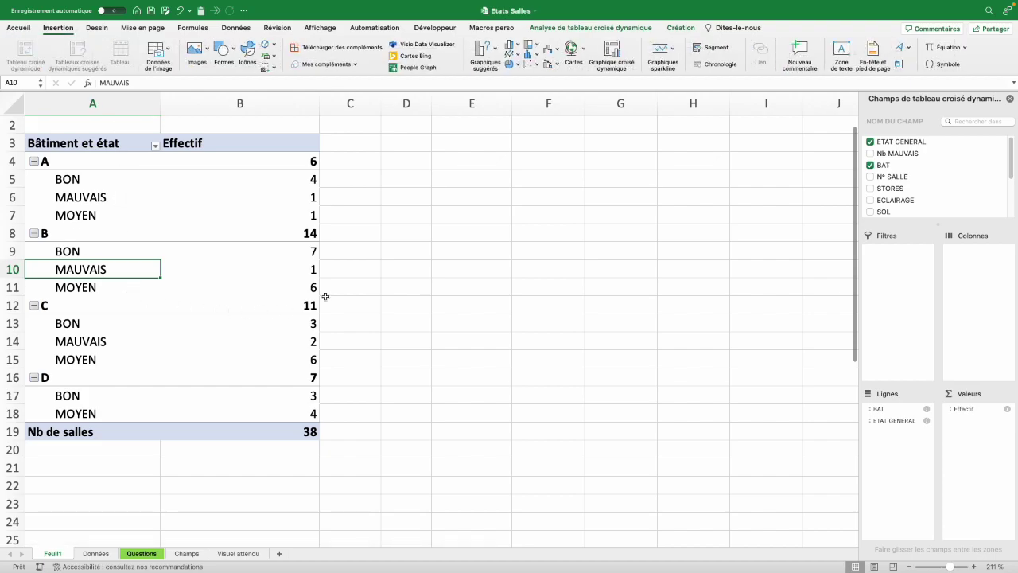
Insert a clustered column pivot chart, delete its Total legend and title it 'Etat des salles'
click(516, 46)
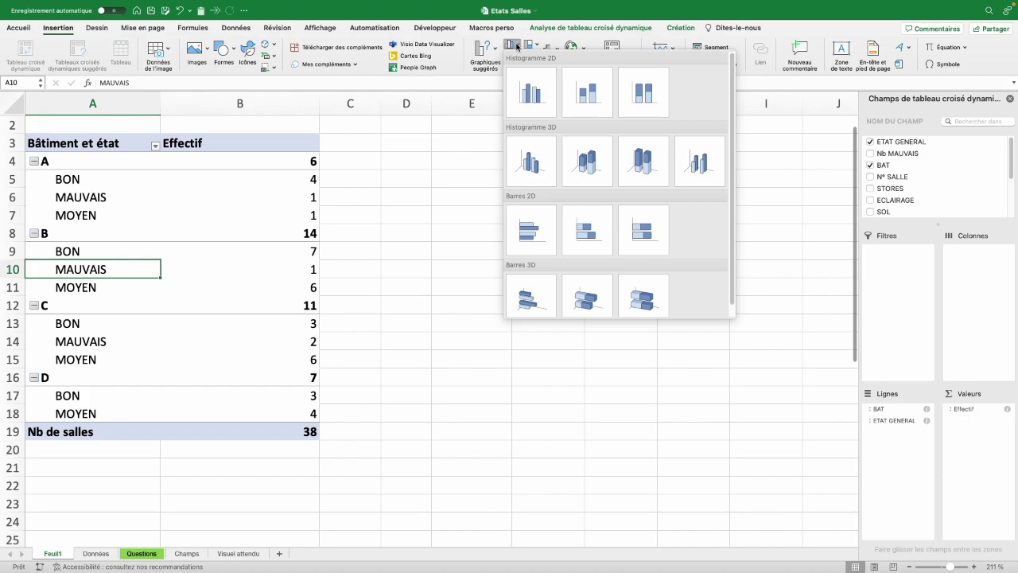
click(530, 93)
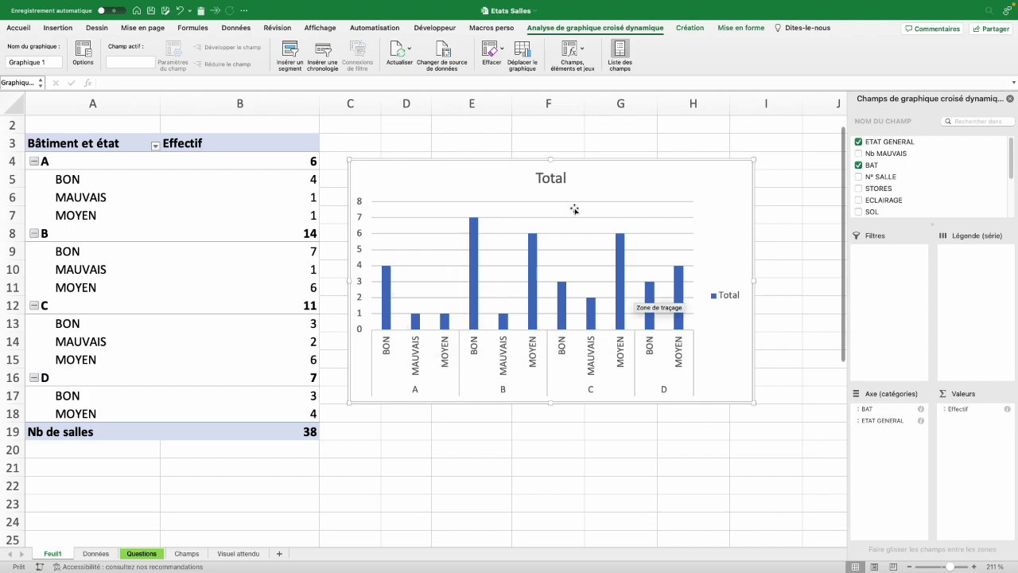
key(Down)
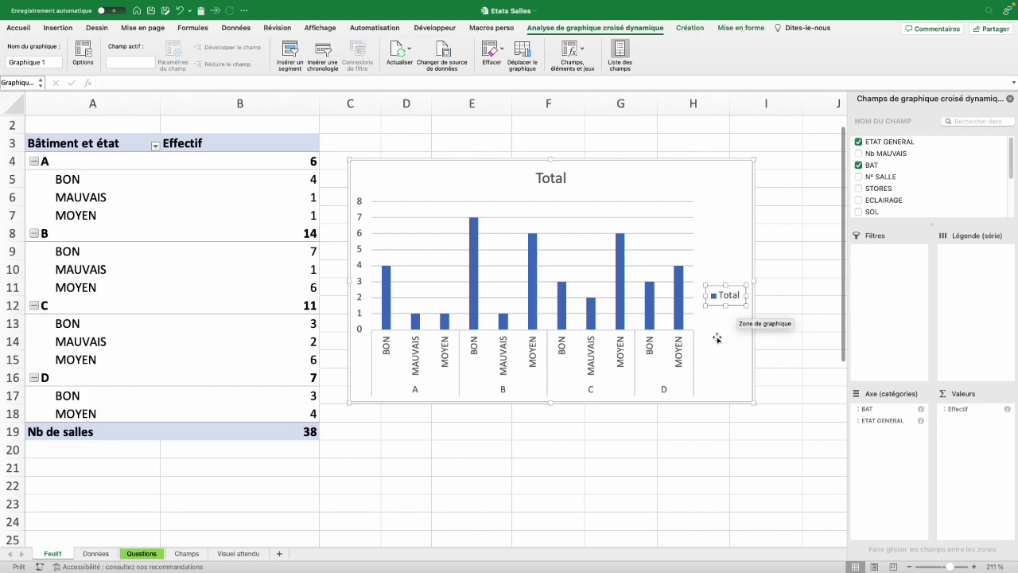
key(Delete)
double_click(554, 179)
text(Etat des sa)
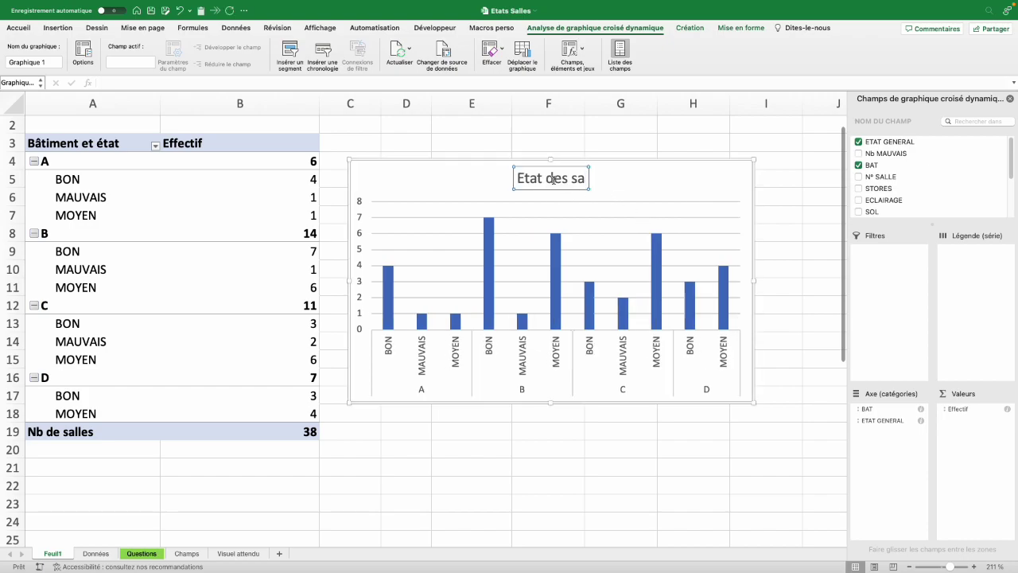
text(lles)
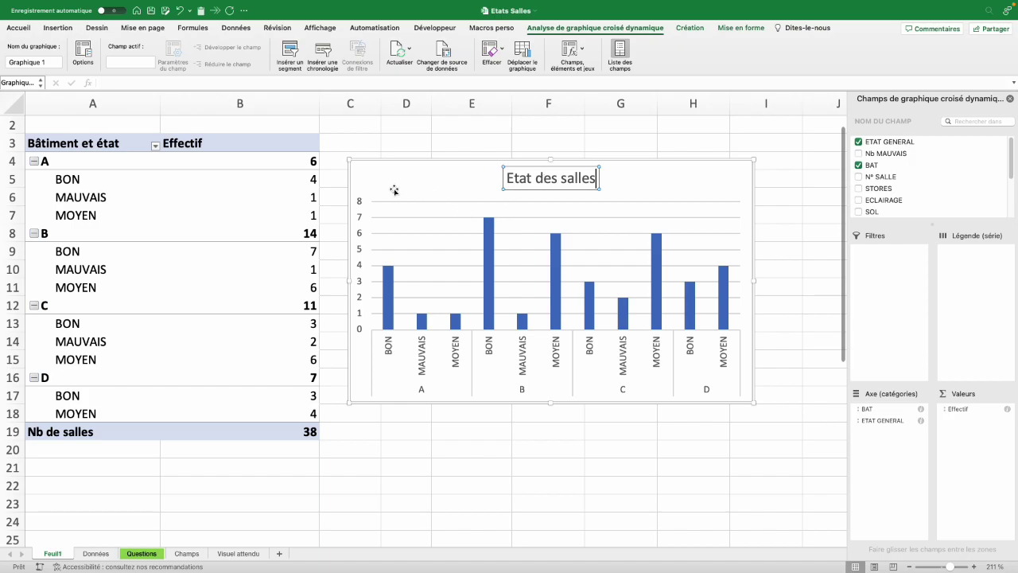
click(408, 187)
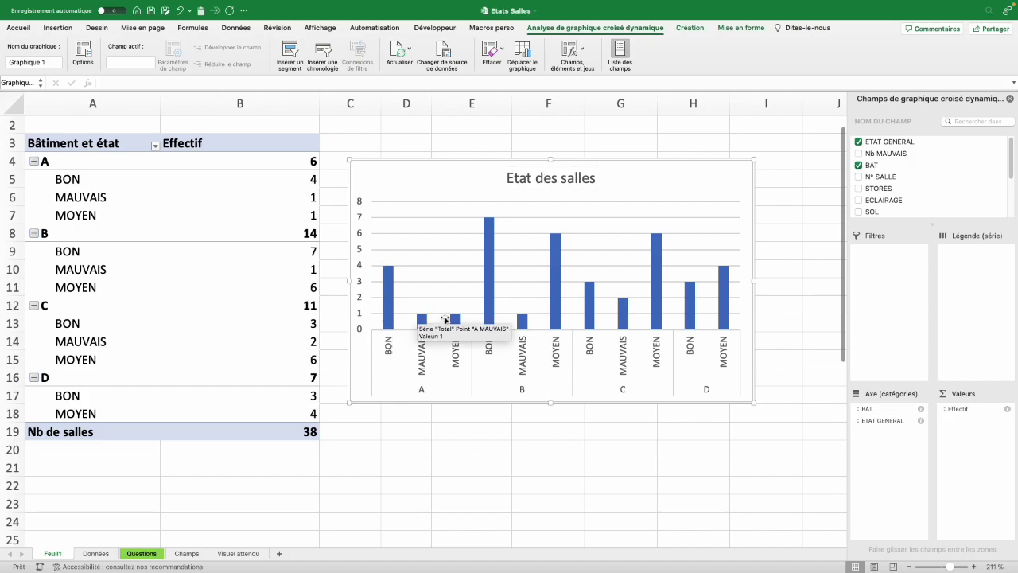
Add data labels showing the room count on every bar
click(385, 301)
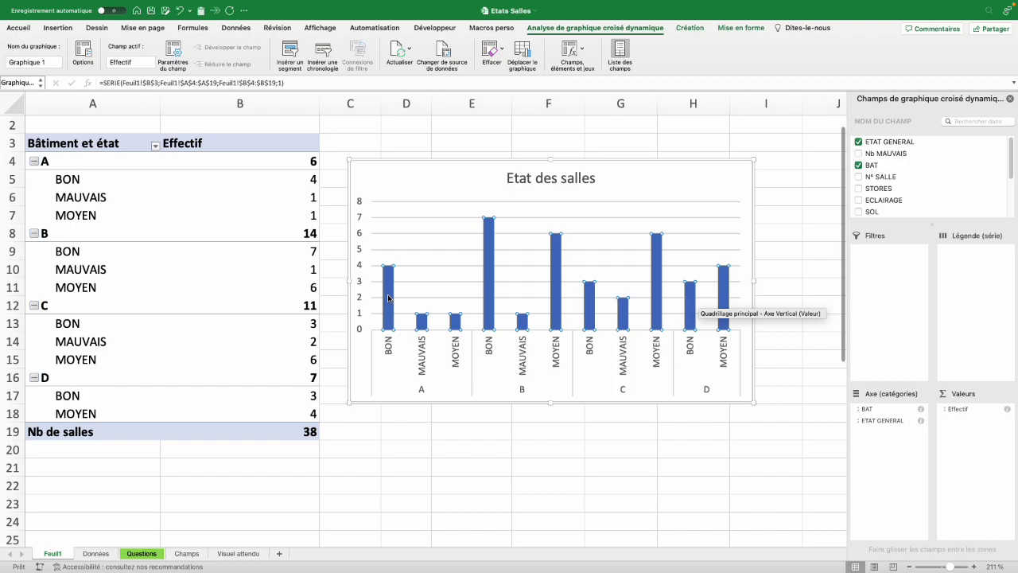
right_click(389, 285)
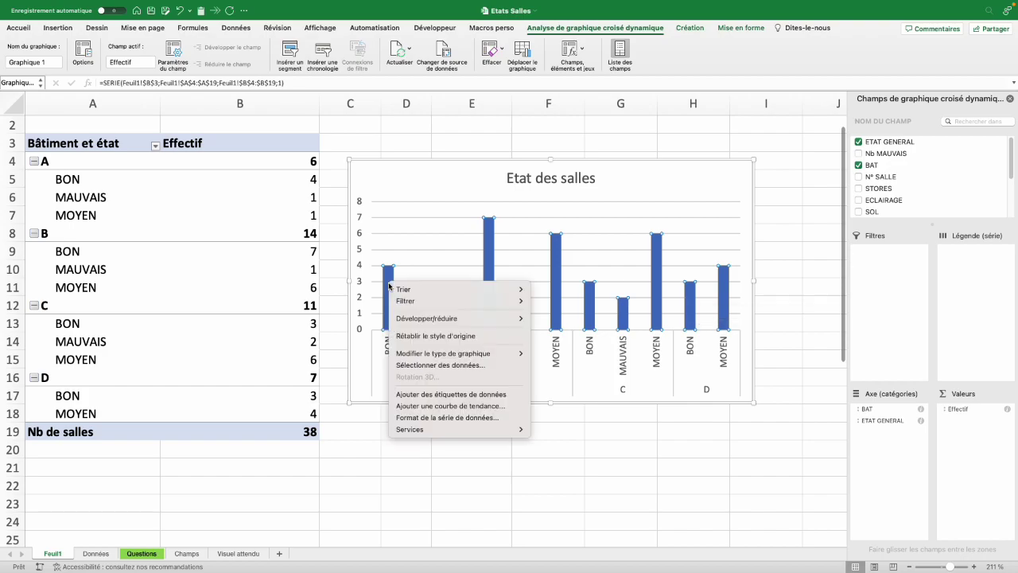
click(492, 395)
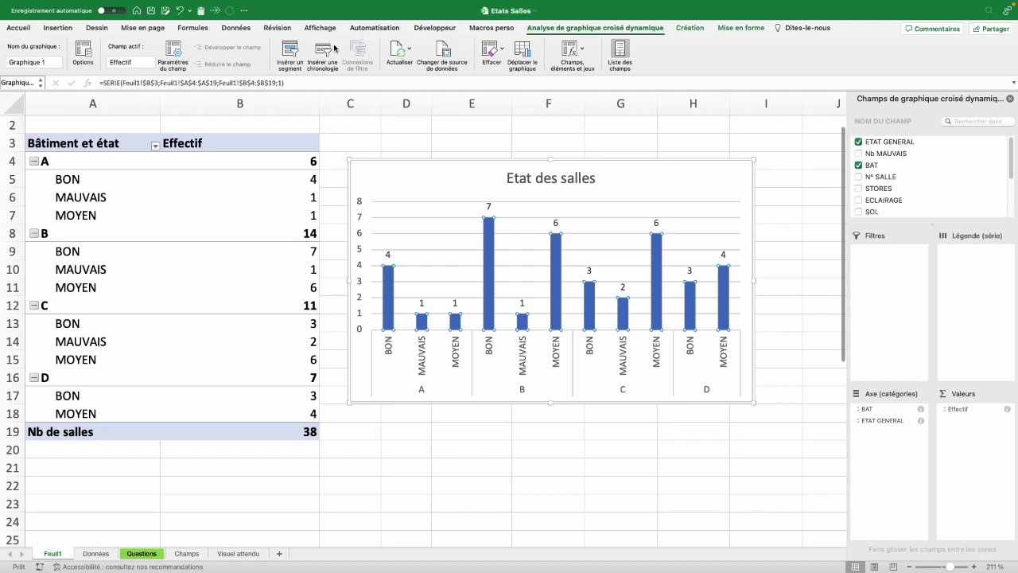
Insert ETAT GENERAL and BAT slicers and place them to the right of the chart, ETAT GENERAL above
click(292, 55)
click(447, 147)
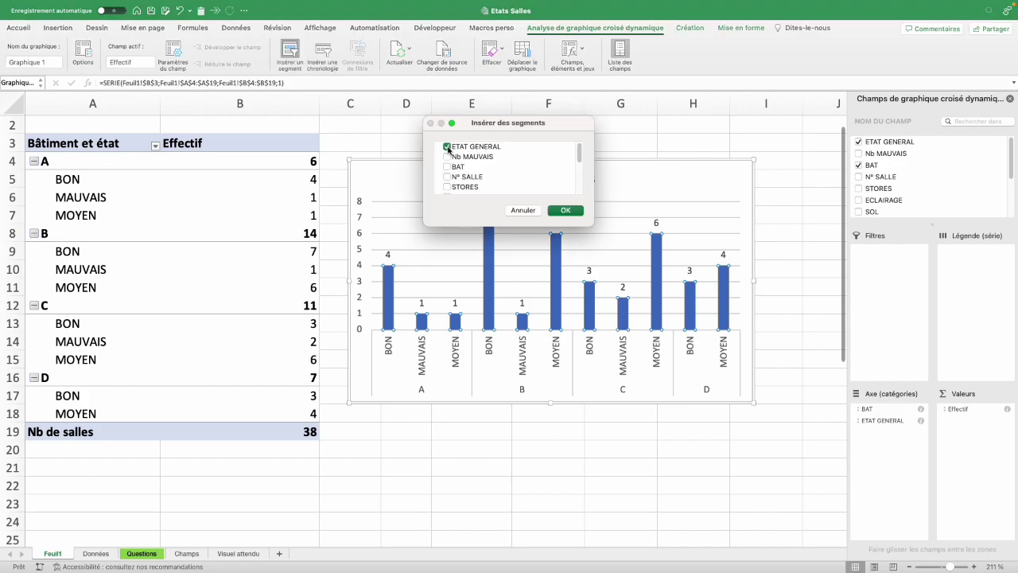
click(447, 167)
scroll(578, 157, down, 5)
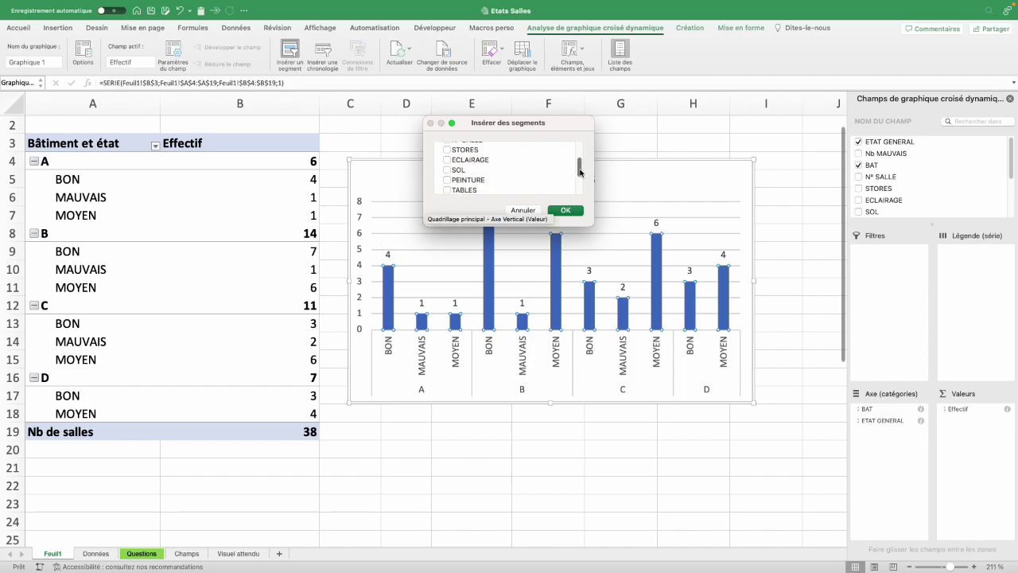
scroll(583, 179, up, 5)
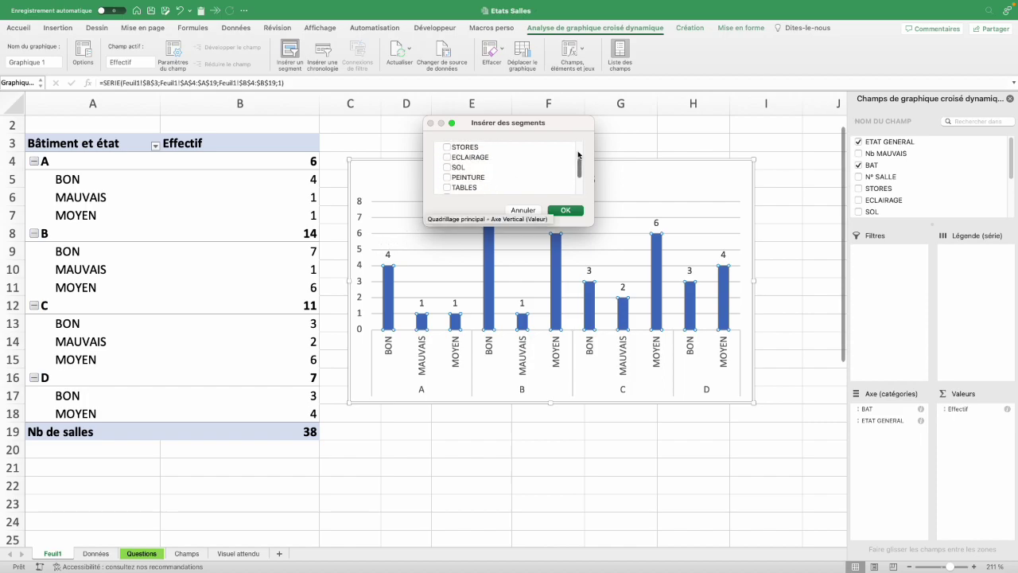
click(565, 211)
drag(295, 268, 766, 271)
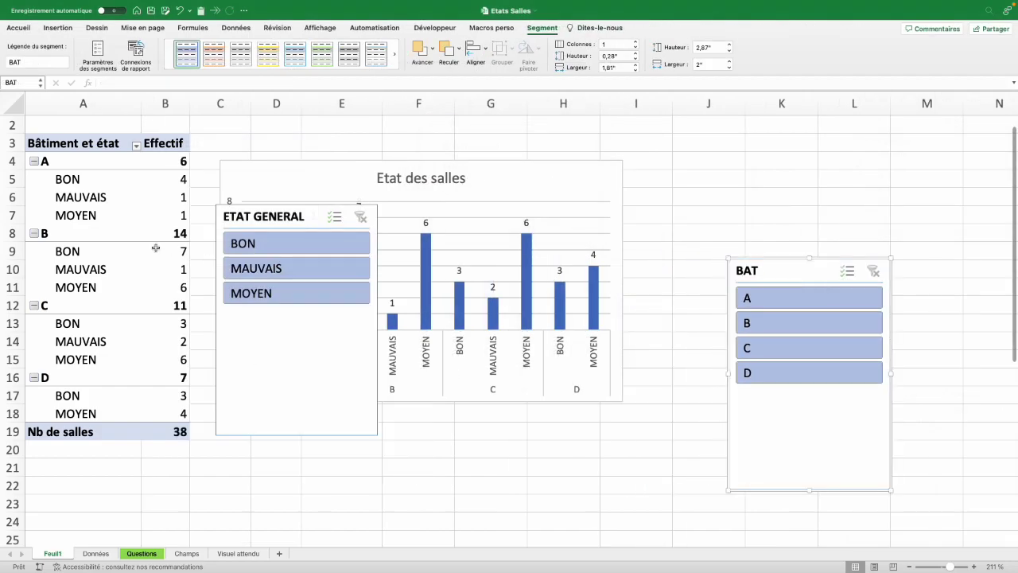
drag(253, 225, 676, 151)
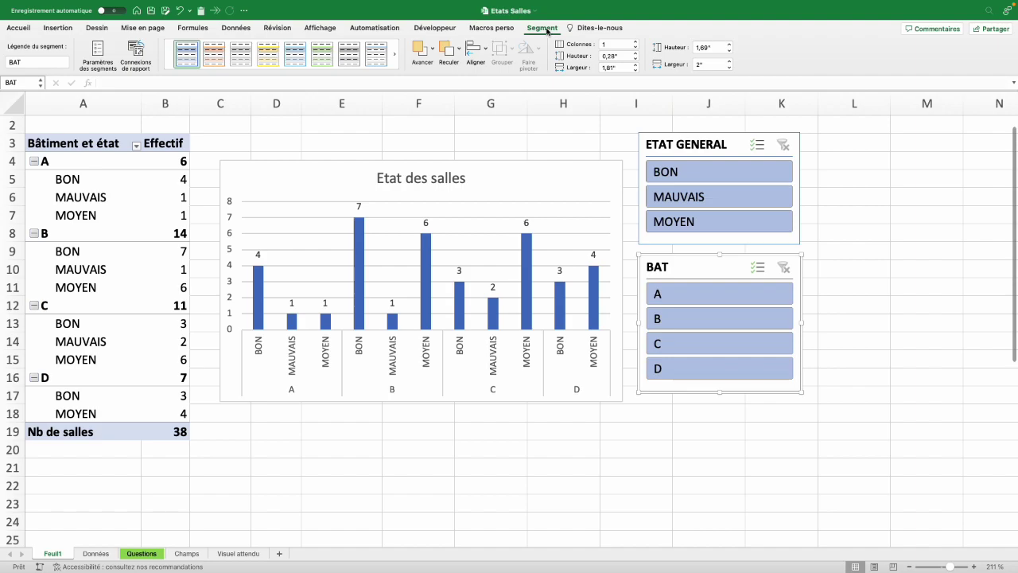
Give the BAT slicer an orange style, two columns and a shorter height
click(214, 60)
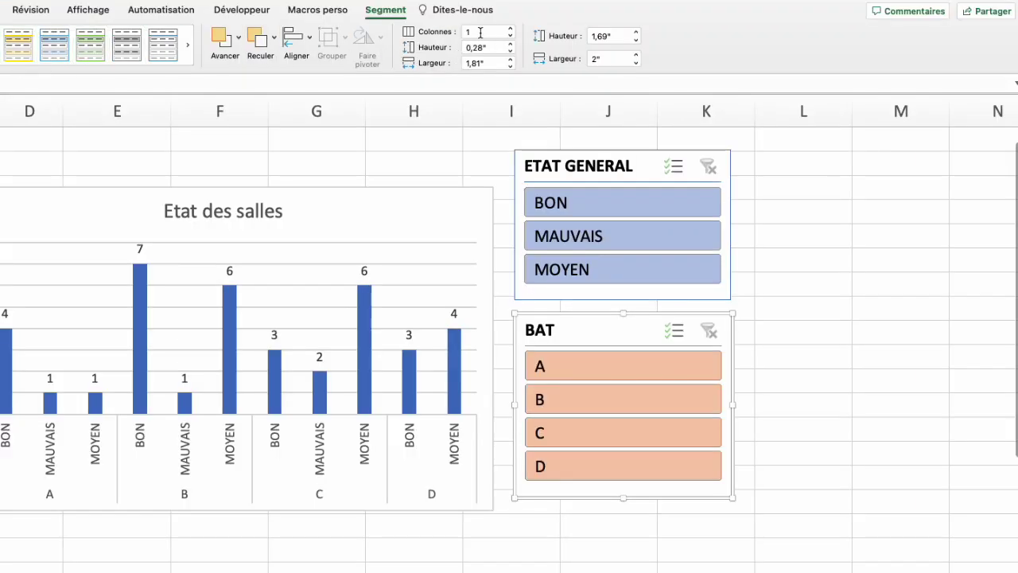
click(510, 30)
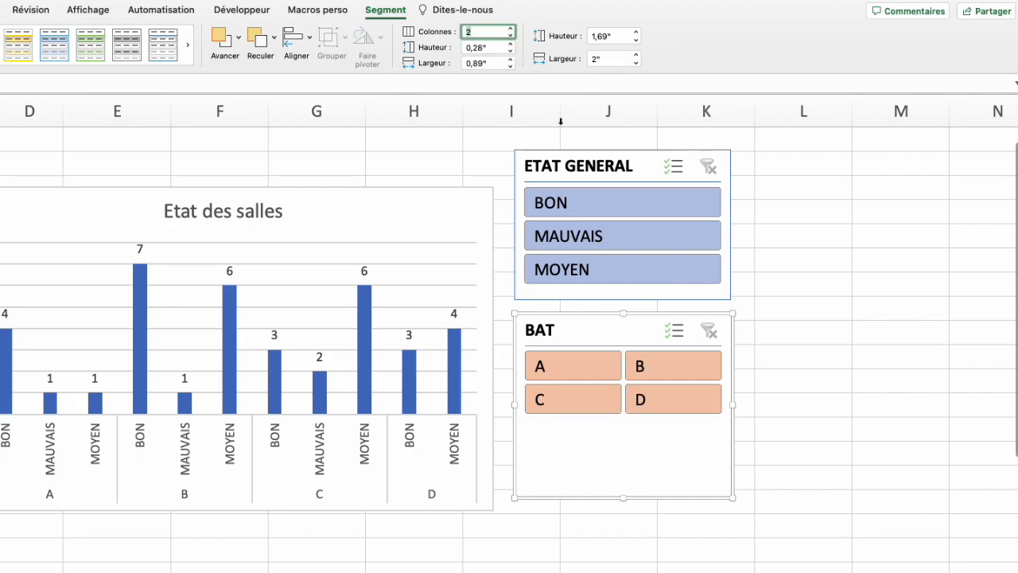
drag(625, 496, 647, 431)
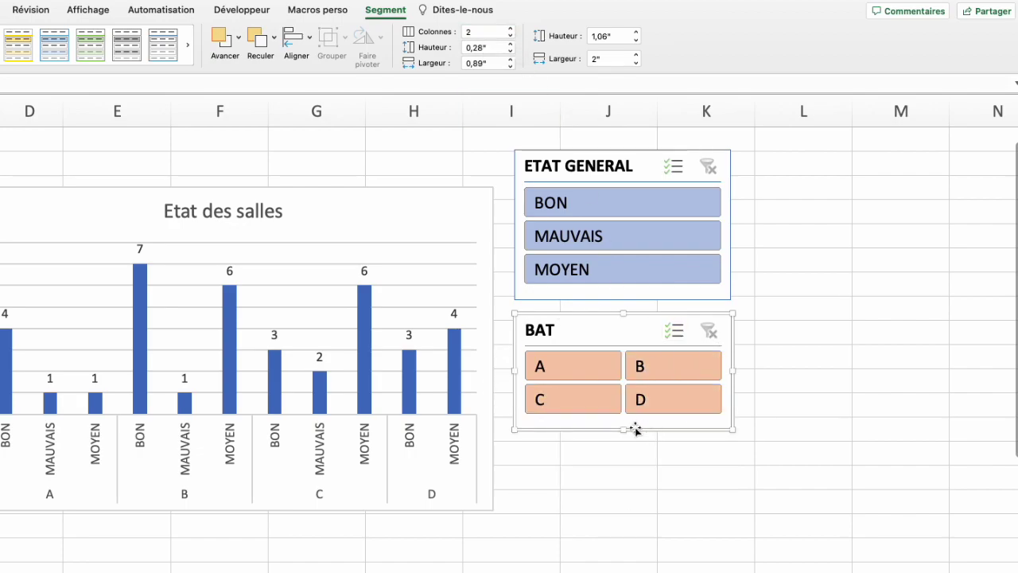
click(568, 469)
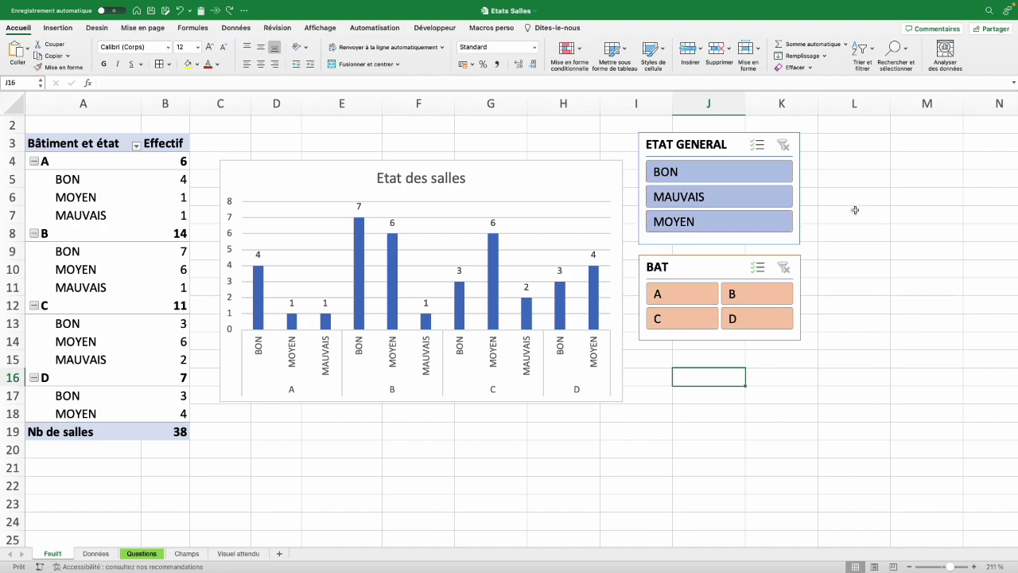
Select MAUVAIS and MOYEN in the ETAT GENERAL slicer and buildings B and C in BAT
click(735, 199)
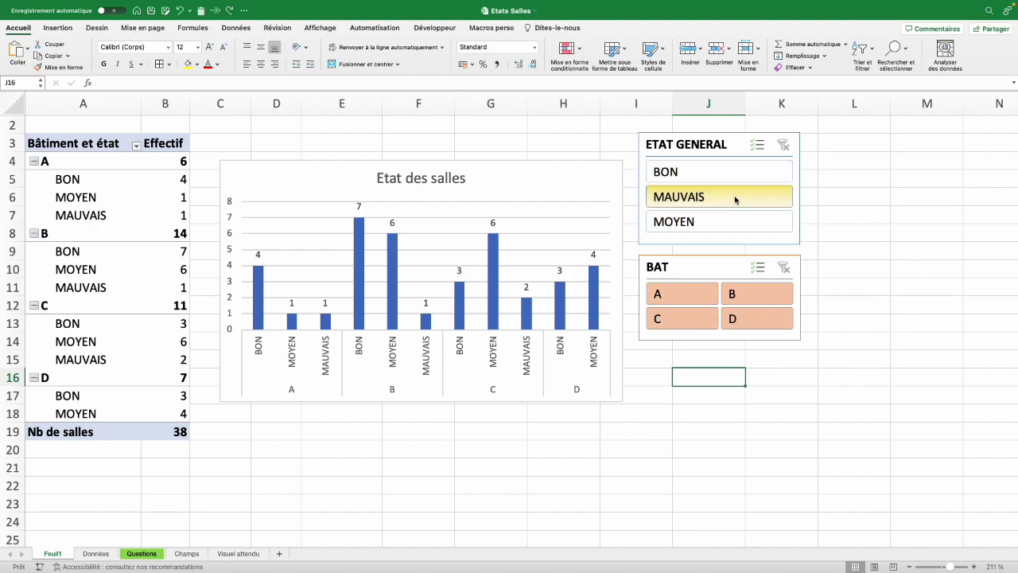
click(688, 232)
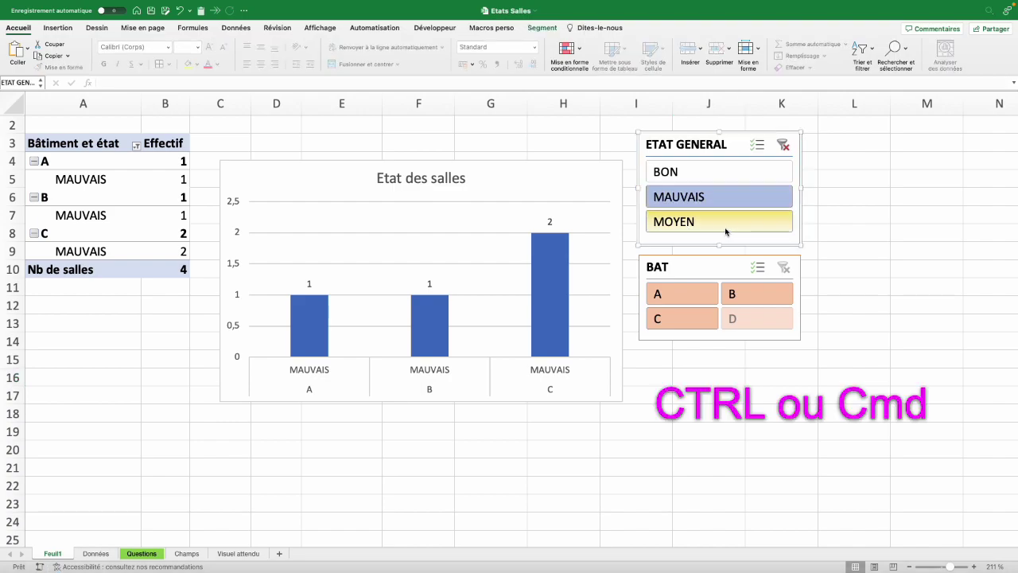
super+click(692, 222)
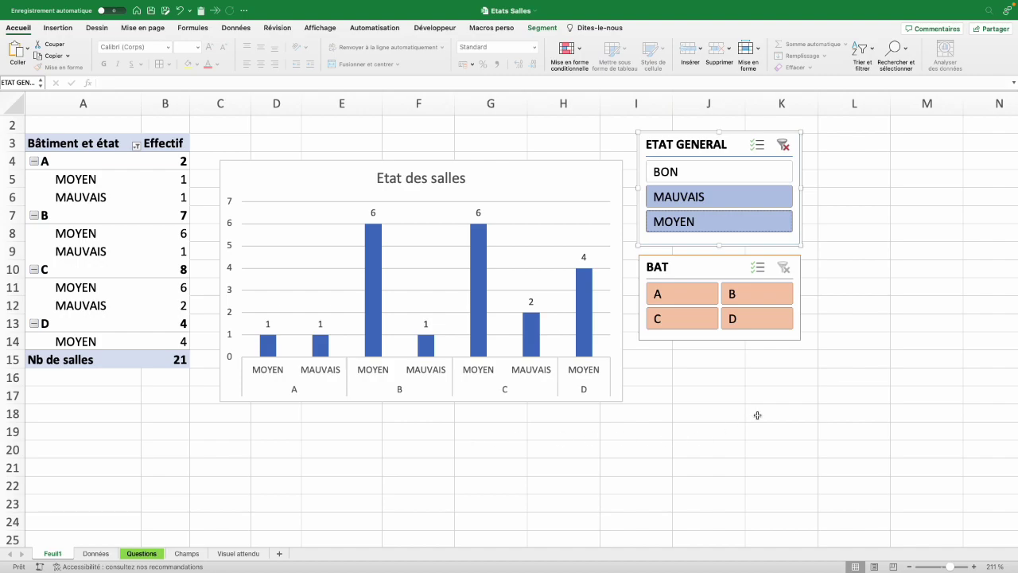
click(758, 296)
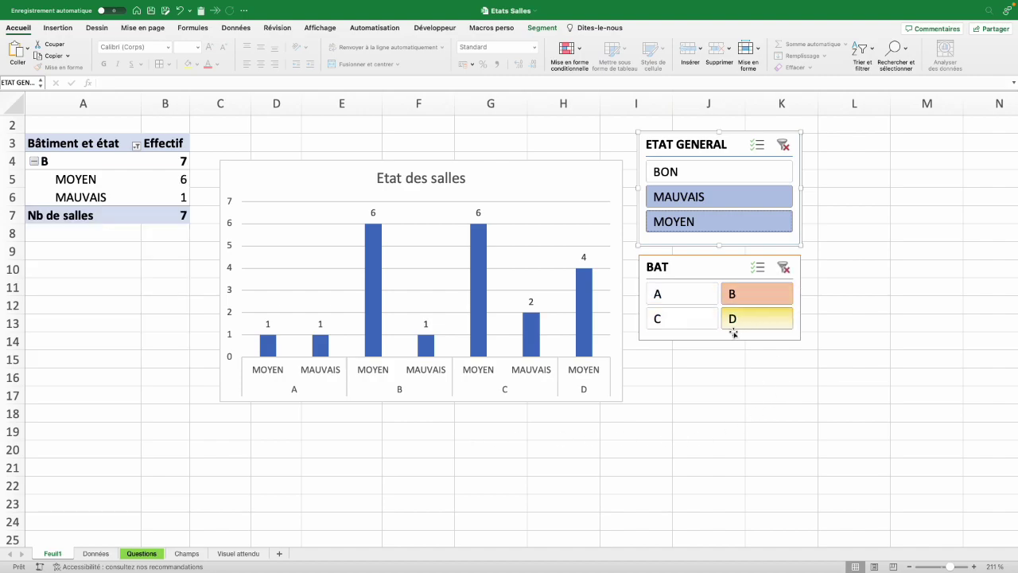
super+click(682, 322)
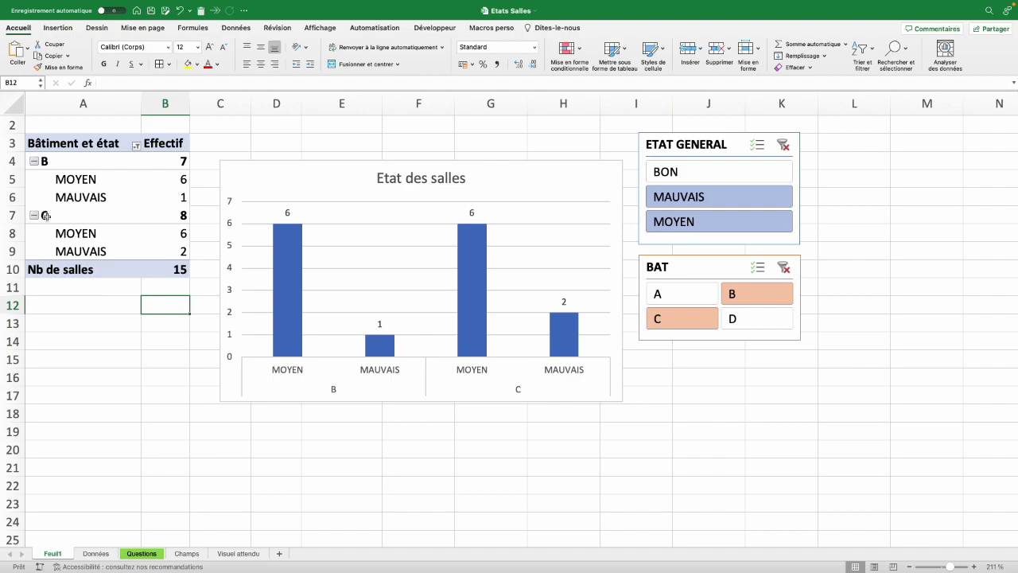
Drill into building C's MAUVAIS count of 2 and select the room, BAT and ETAT GENERAL details
double_click(173, 253)
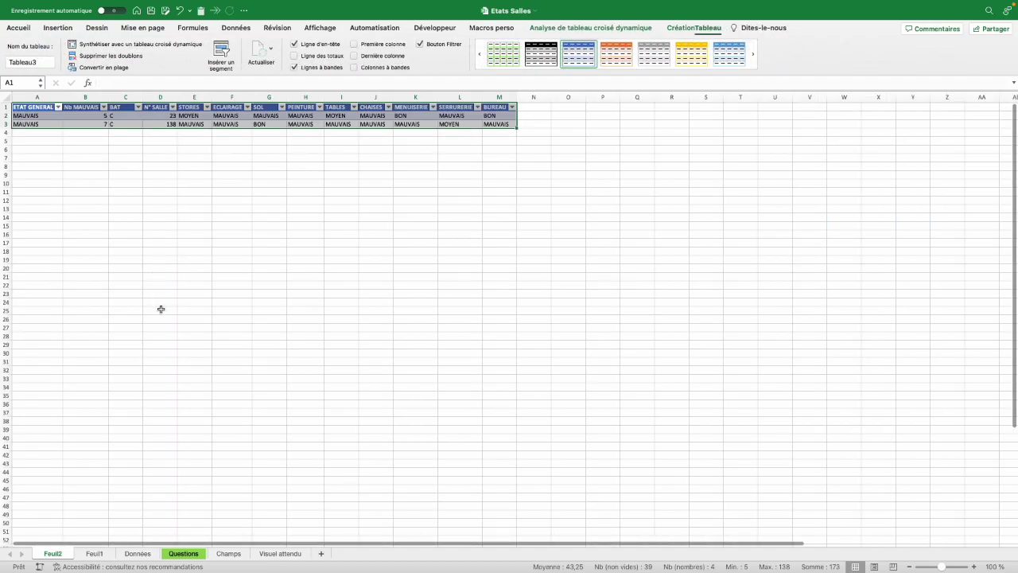
scroll(150, 278, up, 5)
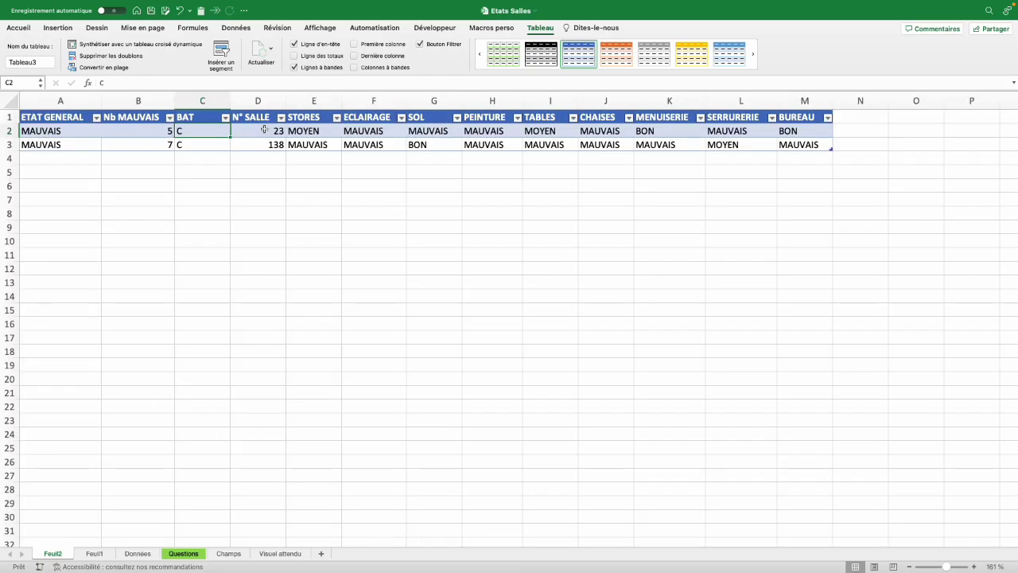
drag(257, 130, 258, 144)
drag(181, 131, 188, 143)
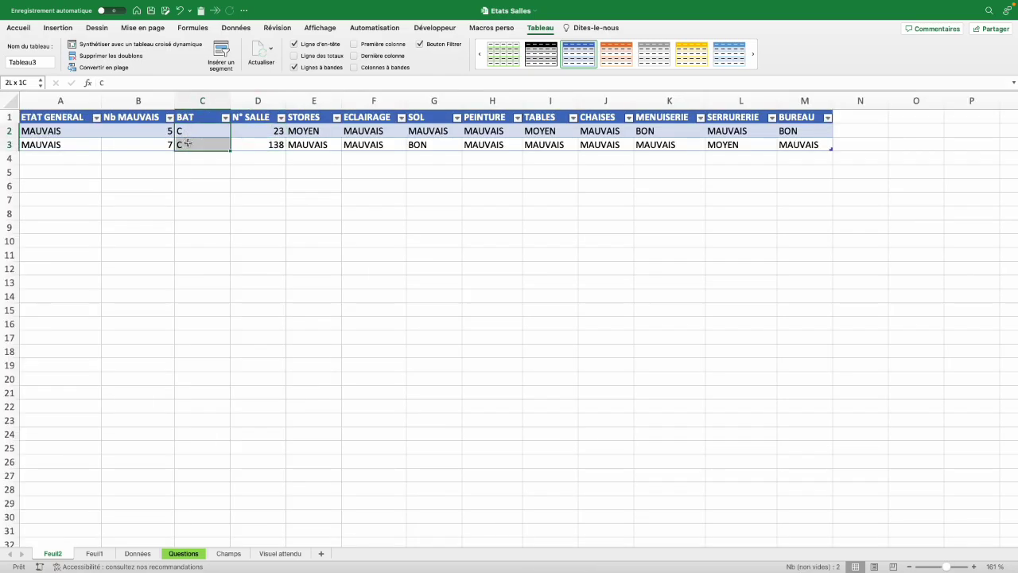
drag(64, 132, 68, 143)
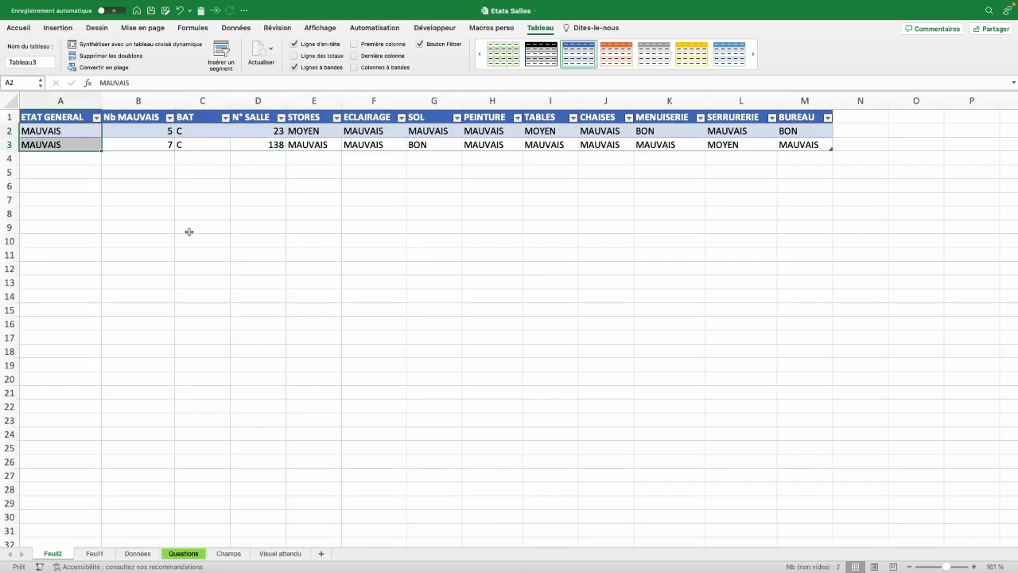